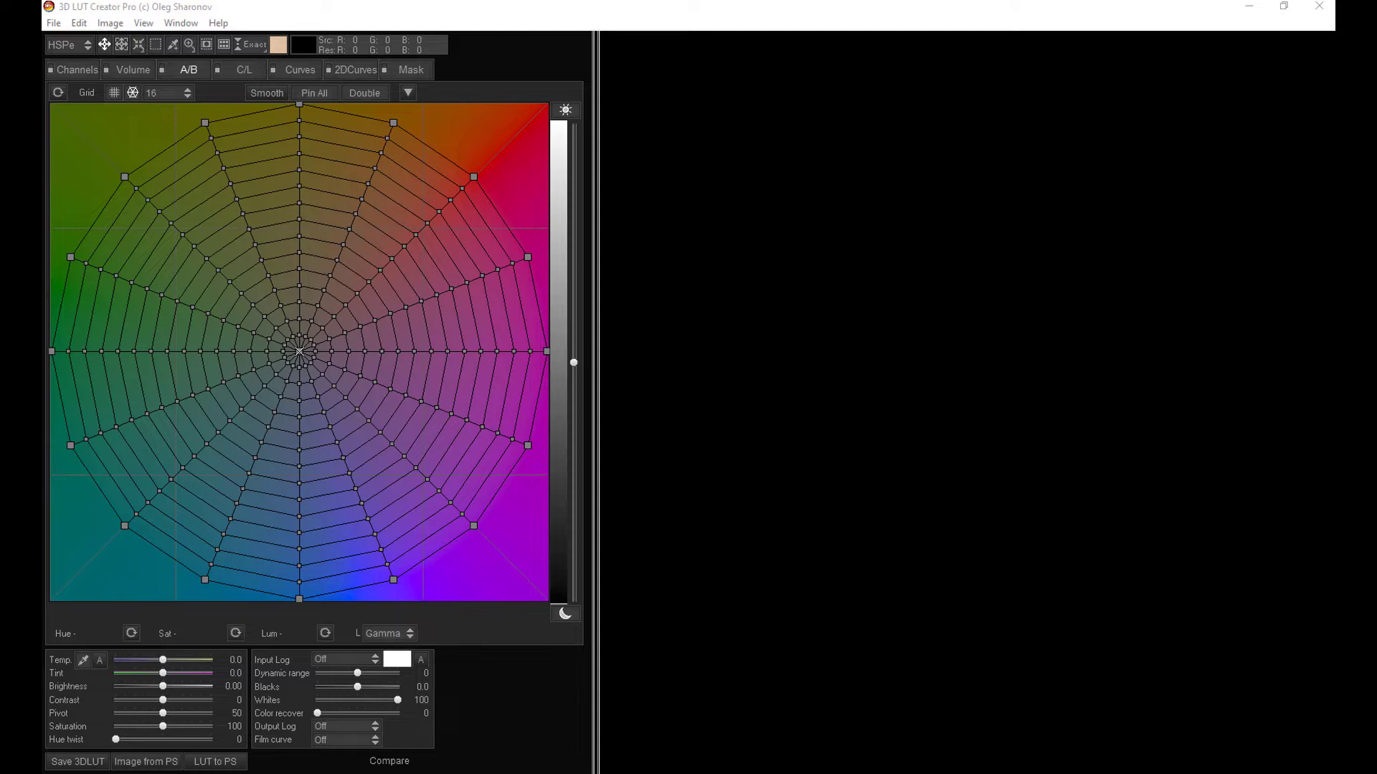
- Bring the tomato image in from Photoshop and open the mask settings
{"action": "left_click", "coordinate": [142, 763]}
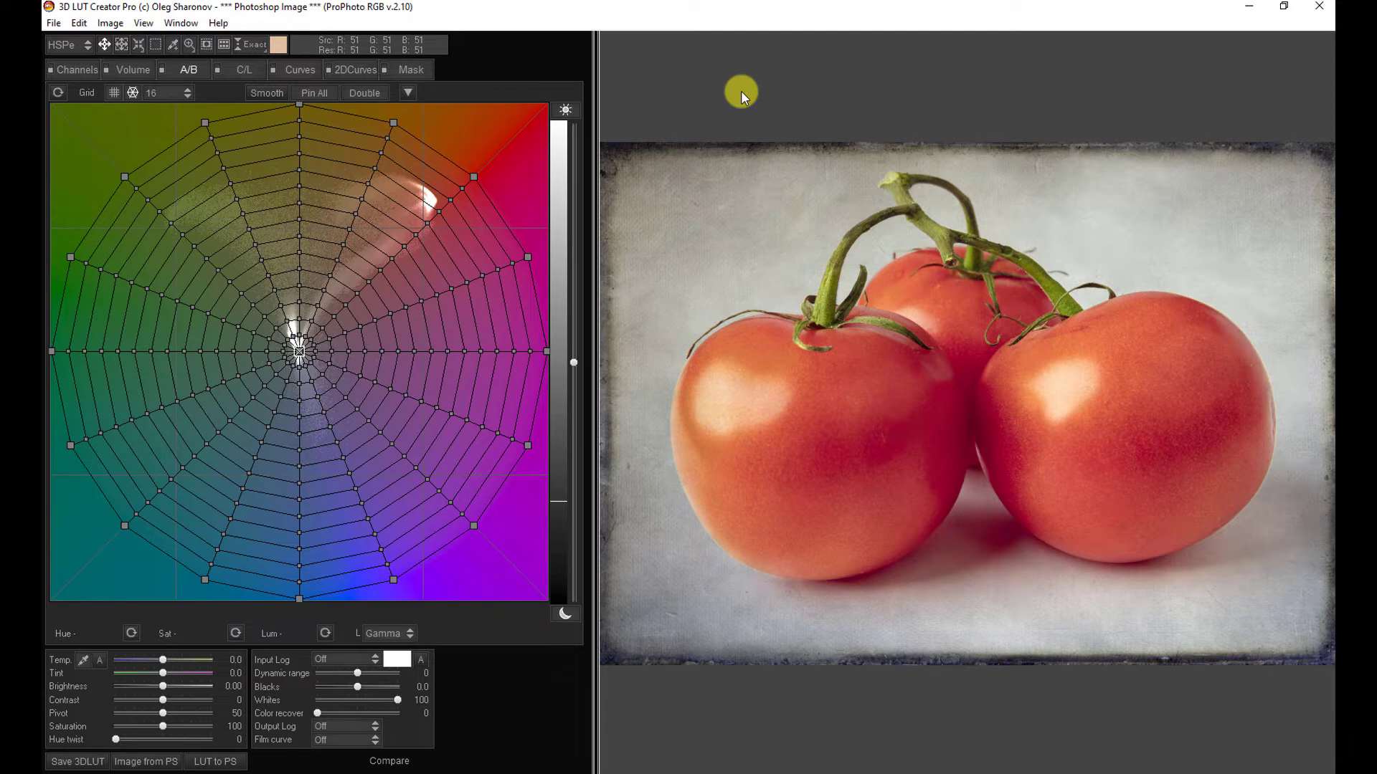
{"action": "left_click", "coordinate": [413, 69]}
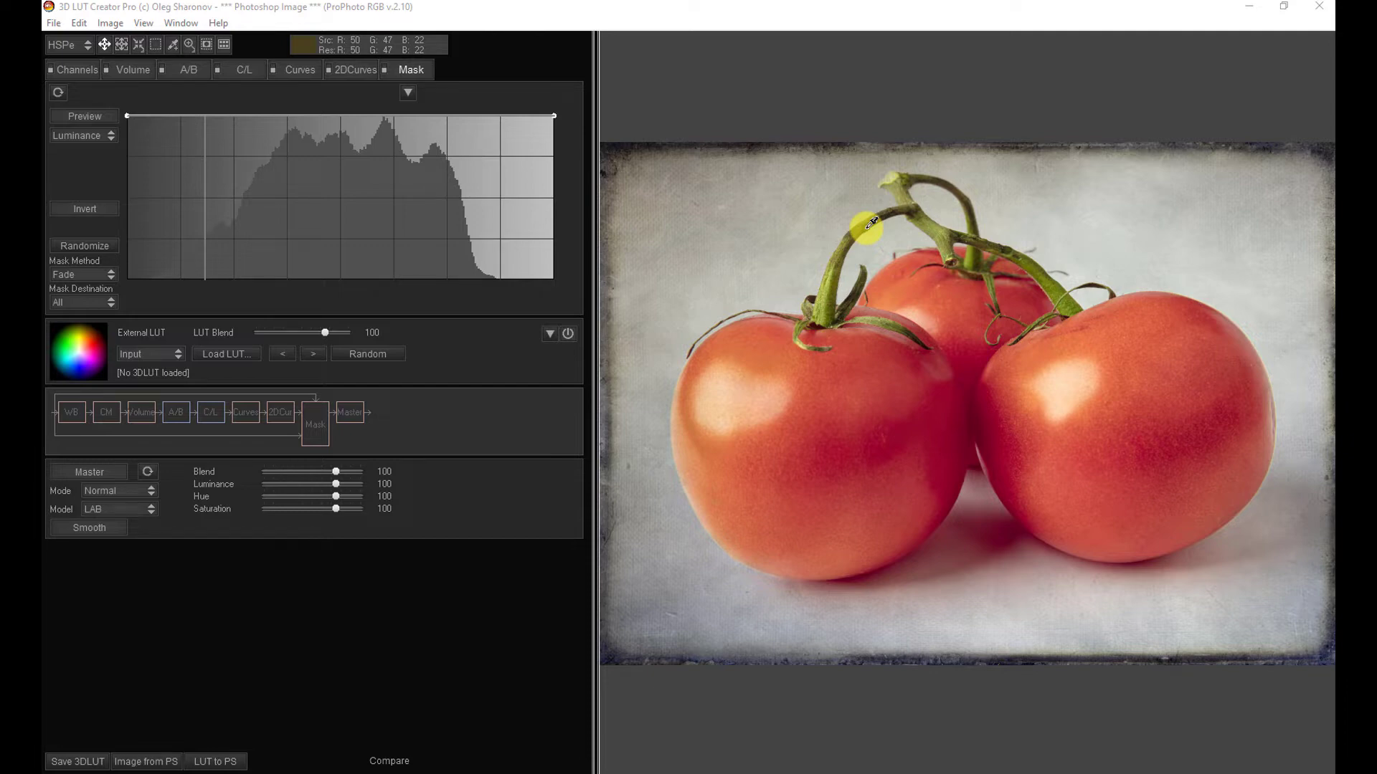
- Base the mask on Hue and shape its curve into a narrow peak at the green stem's hue, with zero on both sides
{"action": "left_click", "coordinate": [110, 135]}
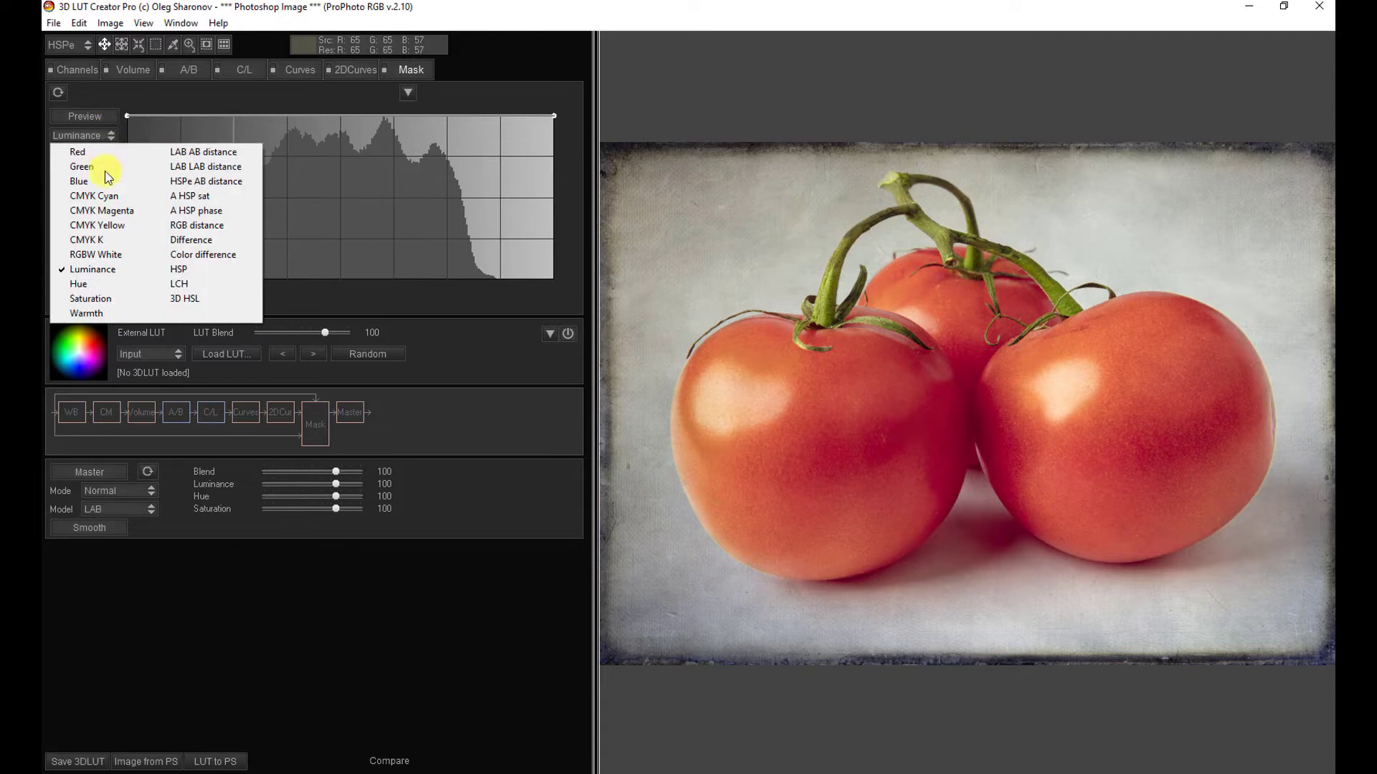
{"action": "left_click", "coordinate": [90, 285]}
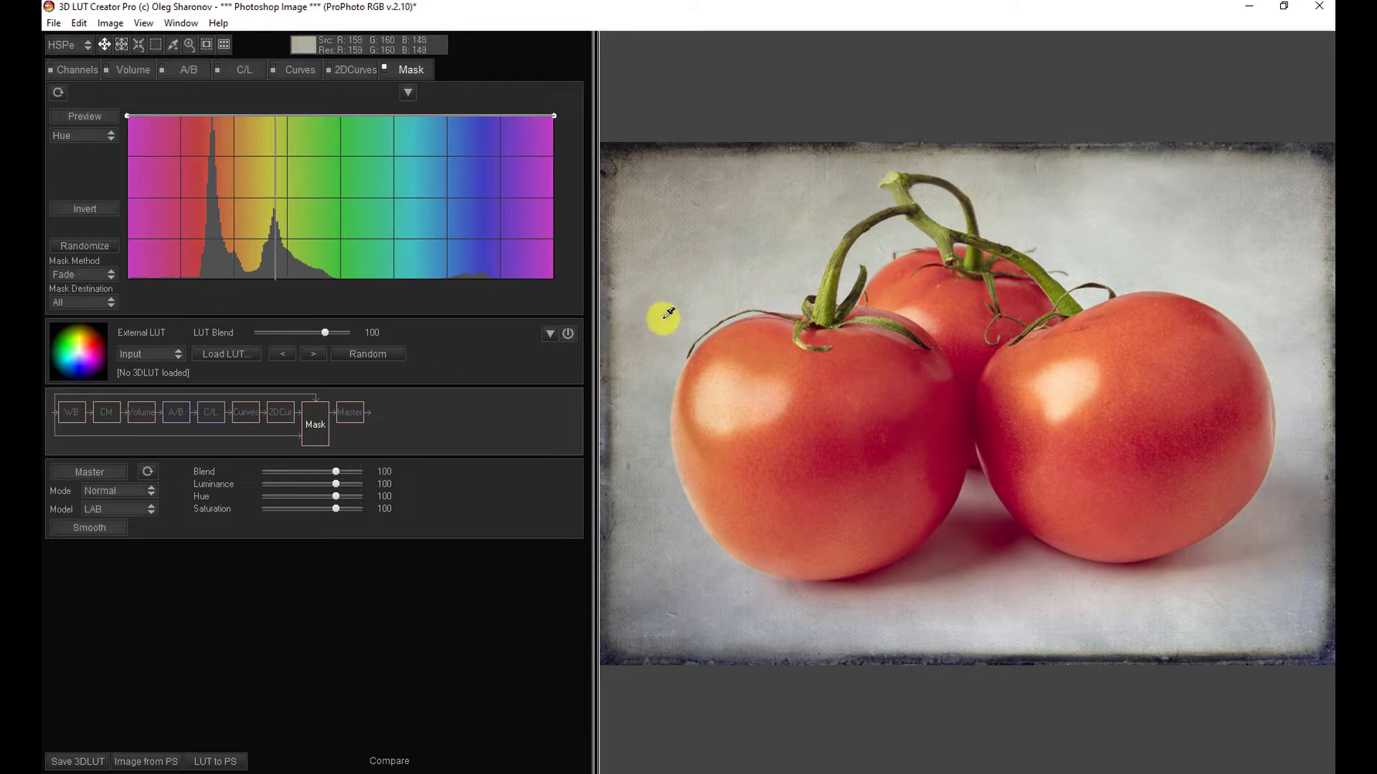
{"action": "mouse_move", "coordinate": [832, 305]}
{"action": "left_mouse_down"}
{"action": "mouse_move", "coordinate": [858, 229]}
{"action": "mouse_move", "coordinate": [838, 255]}
{"action": "mouse_move", "coordinate": [816, 305]}
{"action": "mouse_move", "coordinate": [855, 236]}
{"action": "mouse_move", "coordinate": [894, 210]}
{"action": "mouse_move", "coordinate": [940, 236]}
{"action": "mouse_move", "coordinate": [968, 234]}
{"action": "mouse_move", "coordinate": [314, 213]}
{"action": "mouse_move", "coordinate": [262, 229]}
{"action": "mouse_move", "coordinate": [276, 195]}
{"action": "mouse_move", "coordinate": [260, 126]}
{"action": "mouse_move", "coordinate": [244, 122]}
{"action": "mouse_move", "coordinate": [263, 115]}
{"action": "left_mouse_up"}
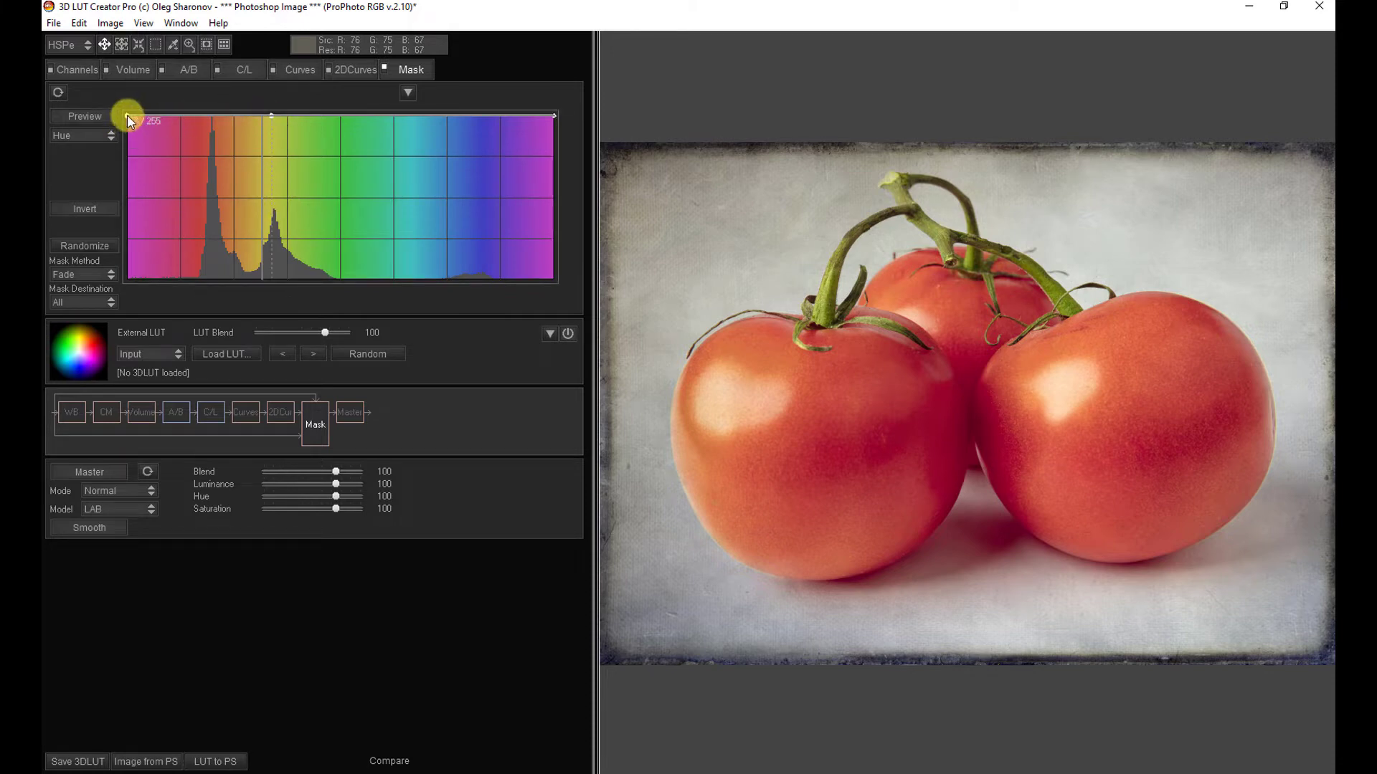
{"action": "left_click_drag", "start_coordinate": [127, 115], "coordinate": [109, 288]}
{"action": "left_click", "coordinate": [478, 148]}
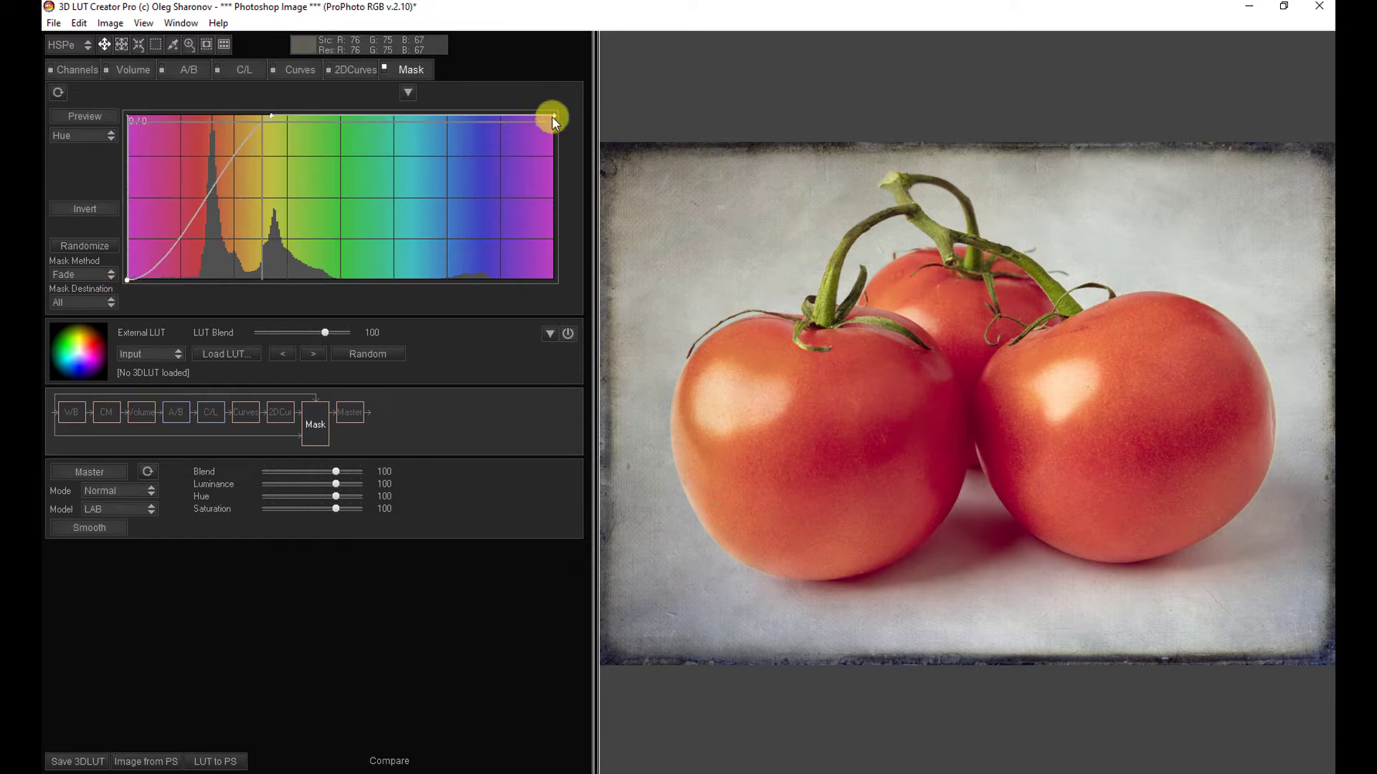
{"action": "left_click_drag", "start_coordinate": [554, 119], "coordinate": [296, 278]}
{"action": "left_click_drag", "start_coordinate": [127, 277], "coordinate": [289, 279]}
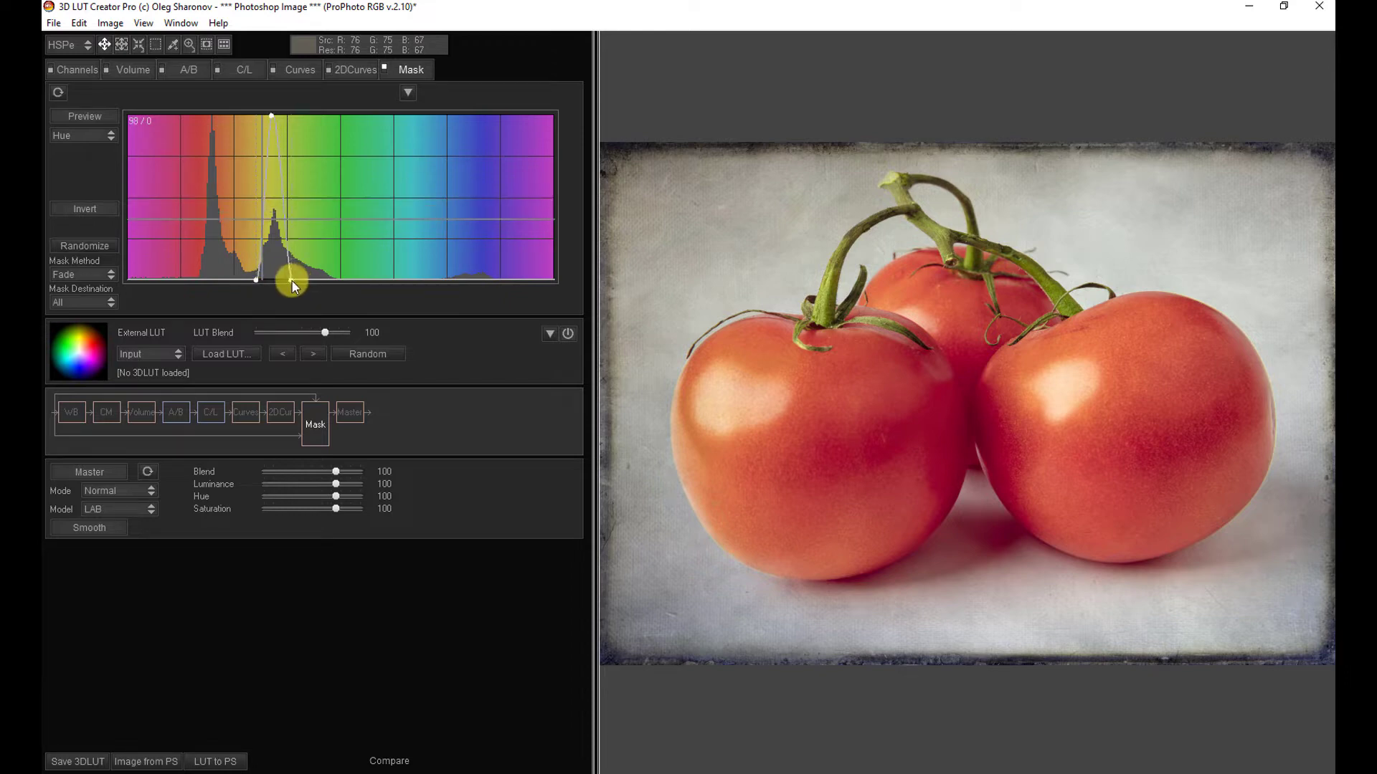
- Preview the mask, try tightening the hue peak to isolate the stem, and reset the mask curve
{"action": "left_click", "coordinate": [91, 118]}
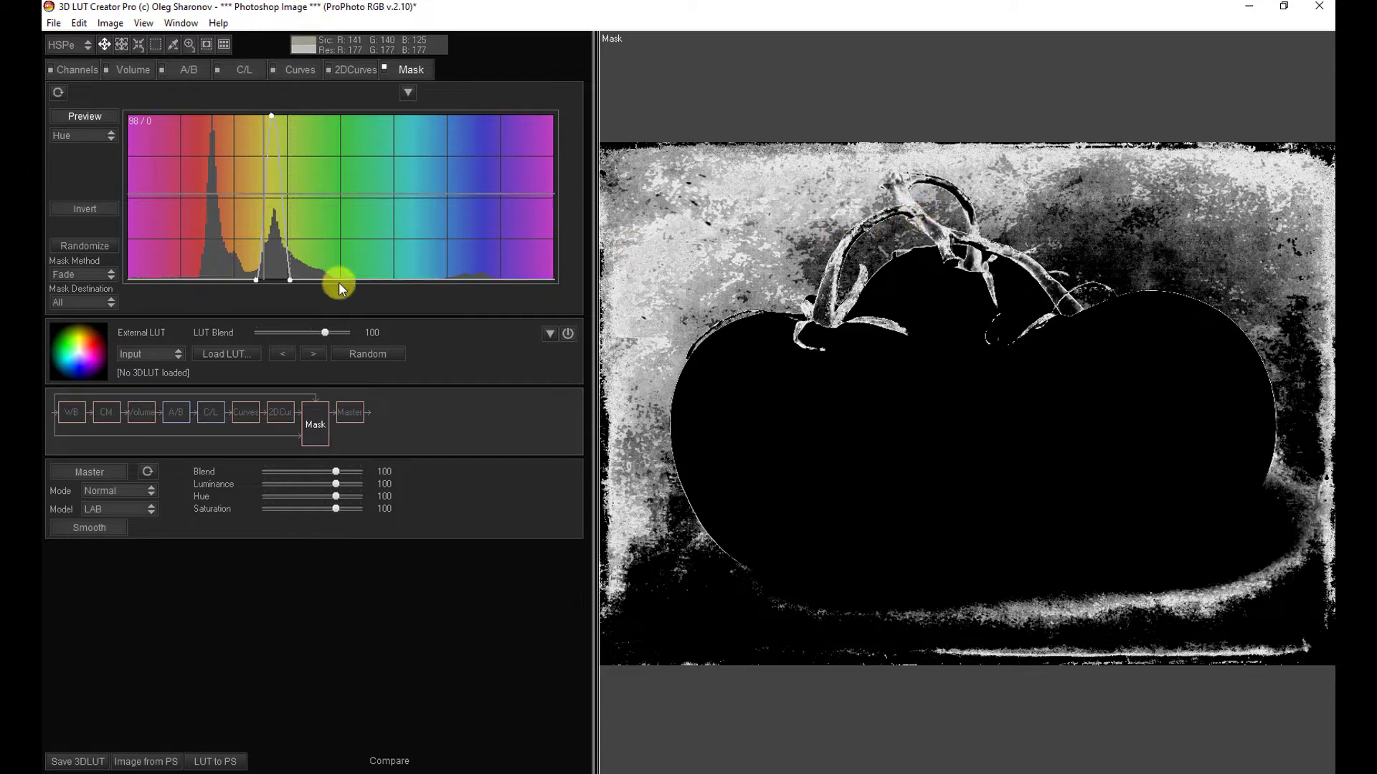
{"action": "left_click_drag", "start_coordinate": [256, 277], "coordinate": [282, 280]}
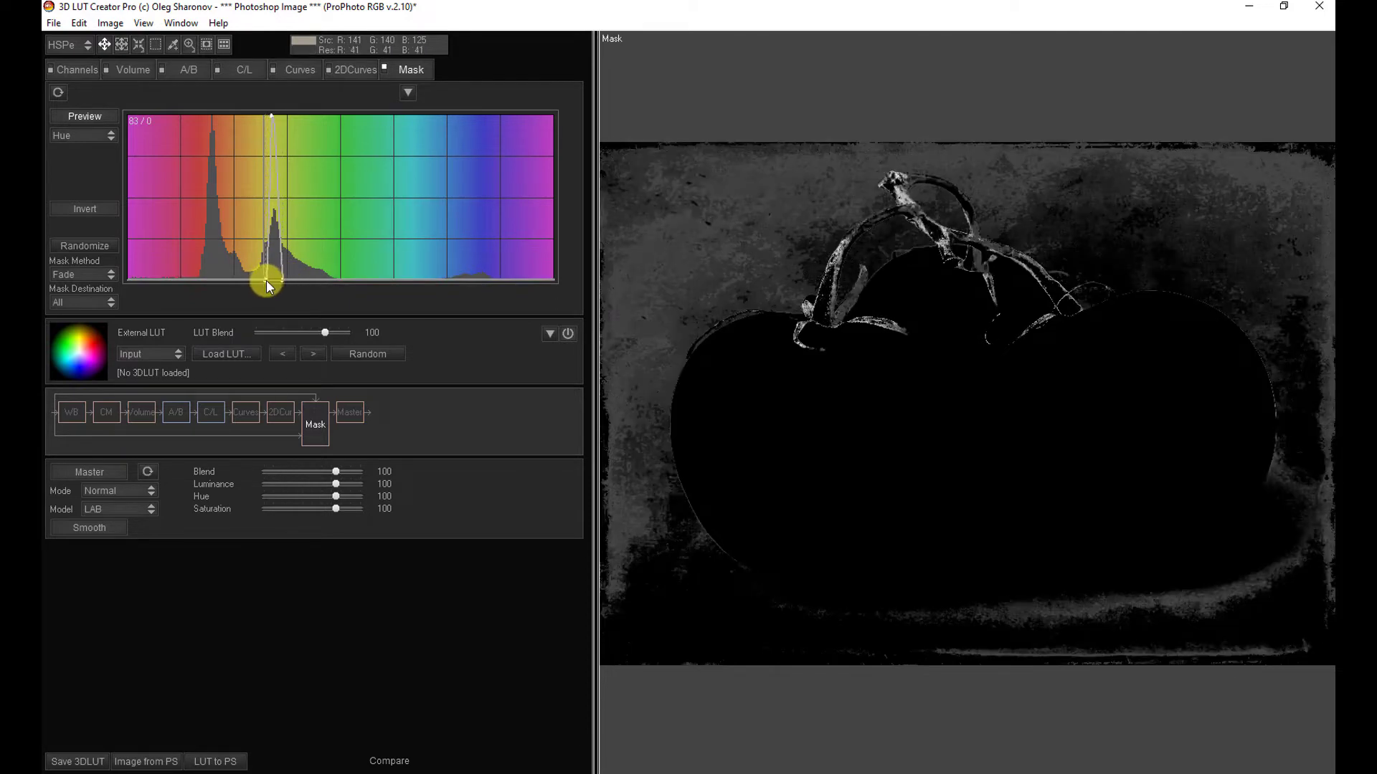
{"action": "left_click_drag", "start_coordinate": [266, 282], "coordinate": [287, 278]}
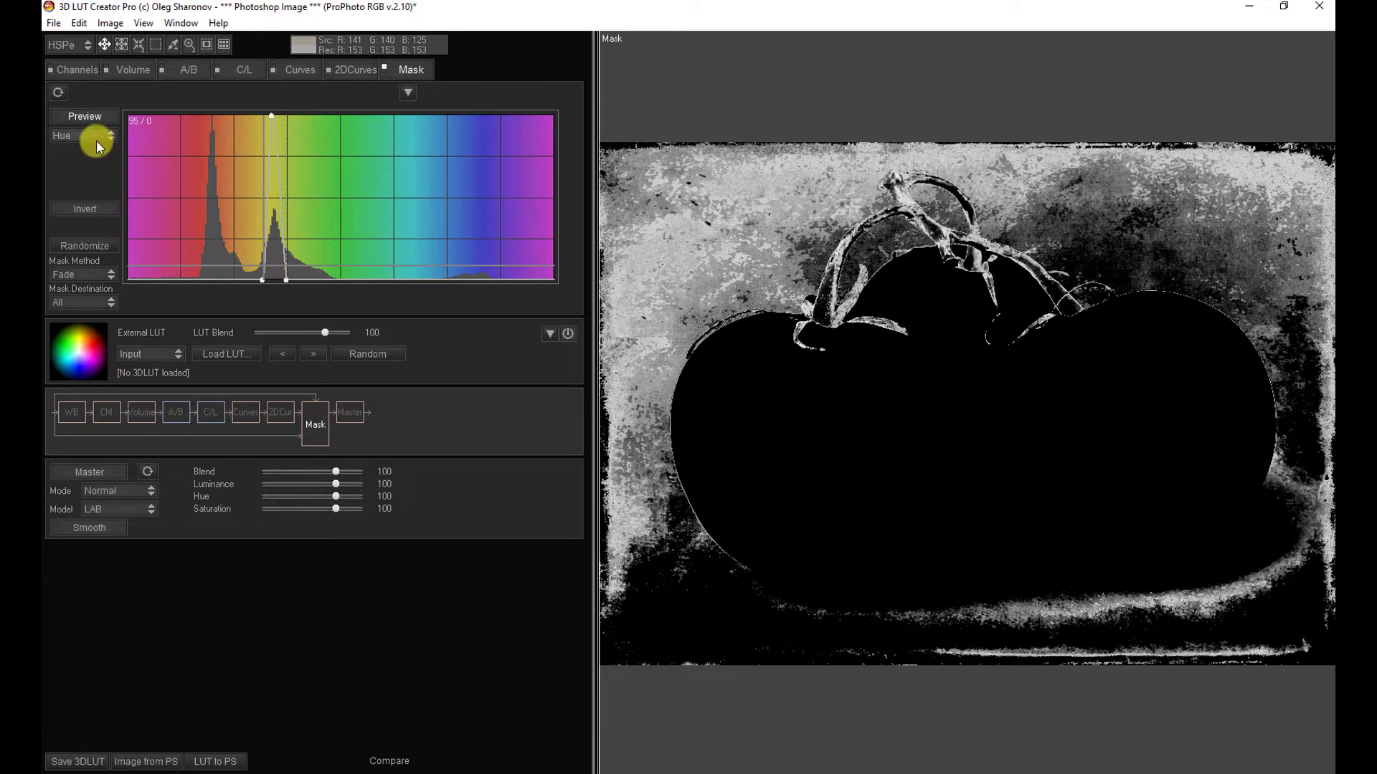
{"action": "left_click", "coordinate": [58, 93]}
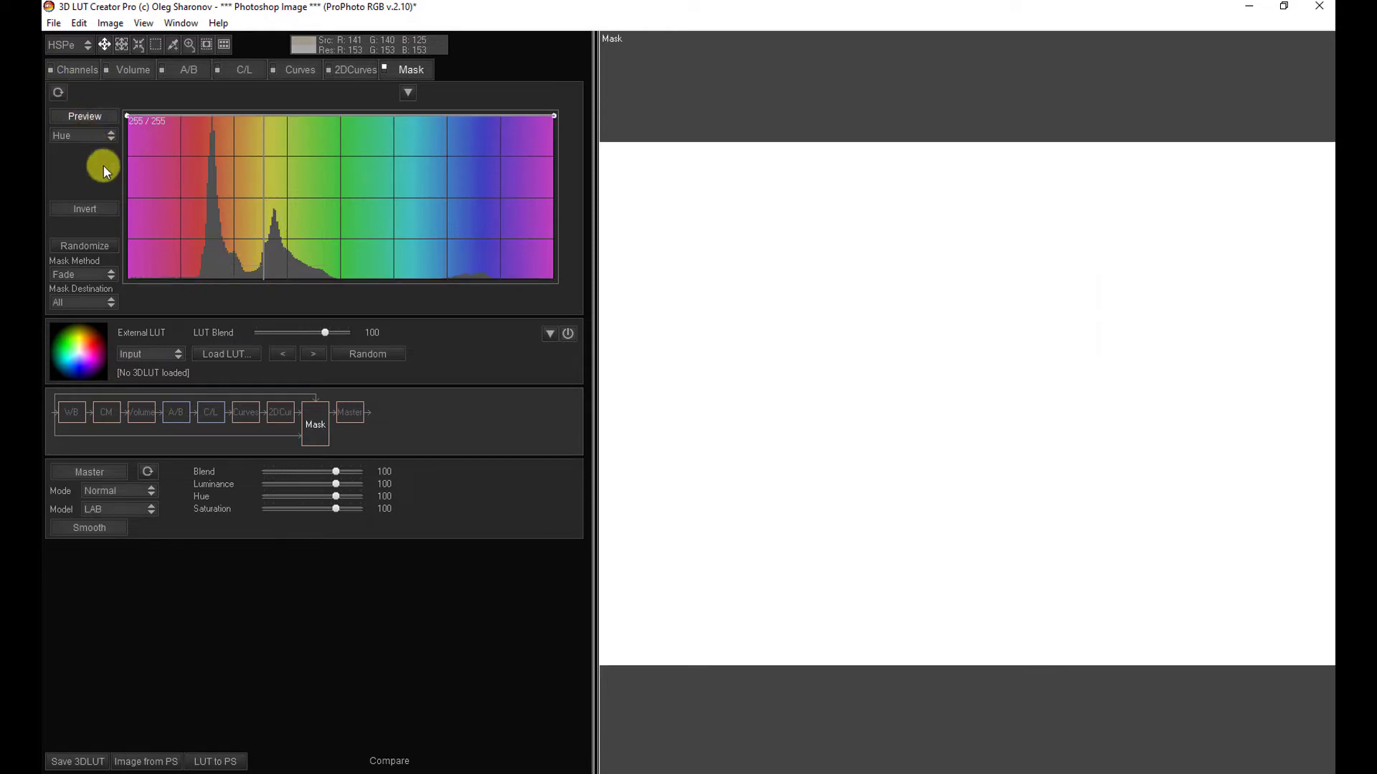
{"action": "left_click", "coordinate": [88, 118]}
- Switch the mask type to 3D HSL and sample the green tones along the tomato stem
{"action": "left_click", "coordinate": [111, 136]}
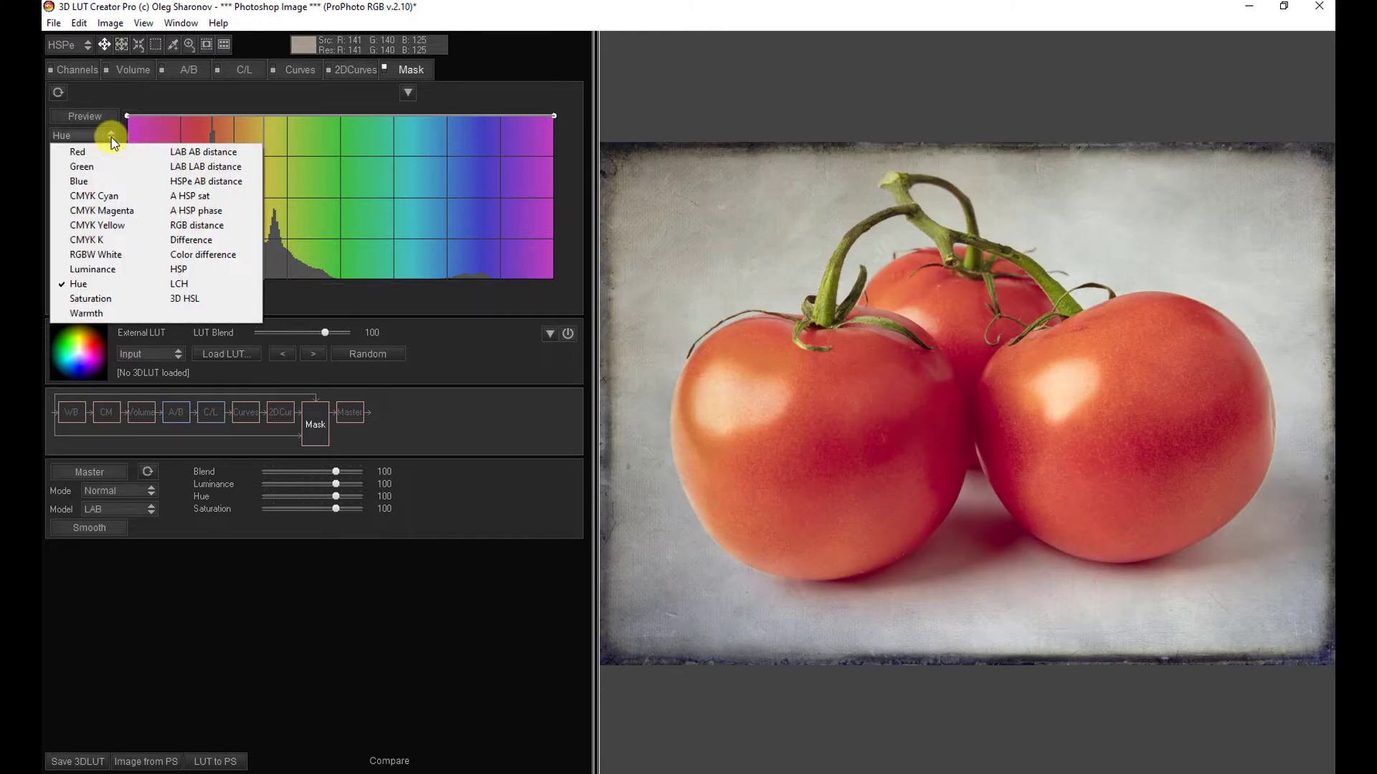
{"action": "left_click", "coordinate": [185, 300]}
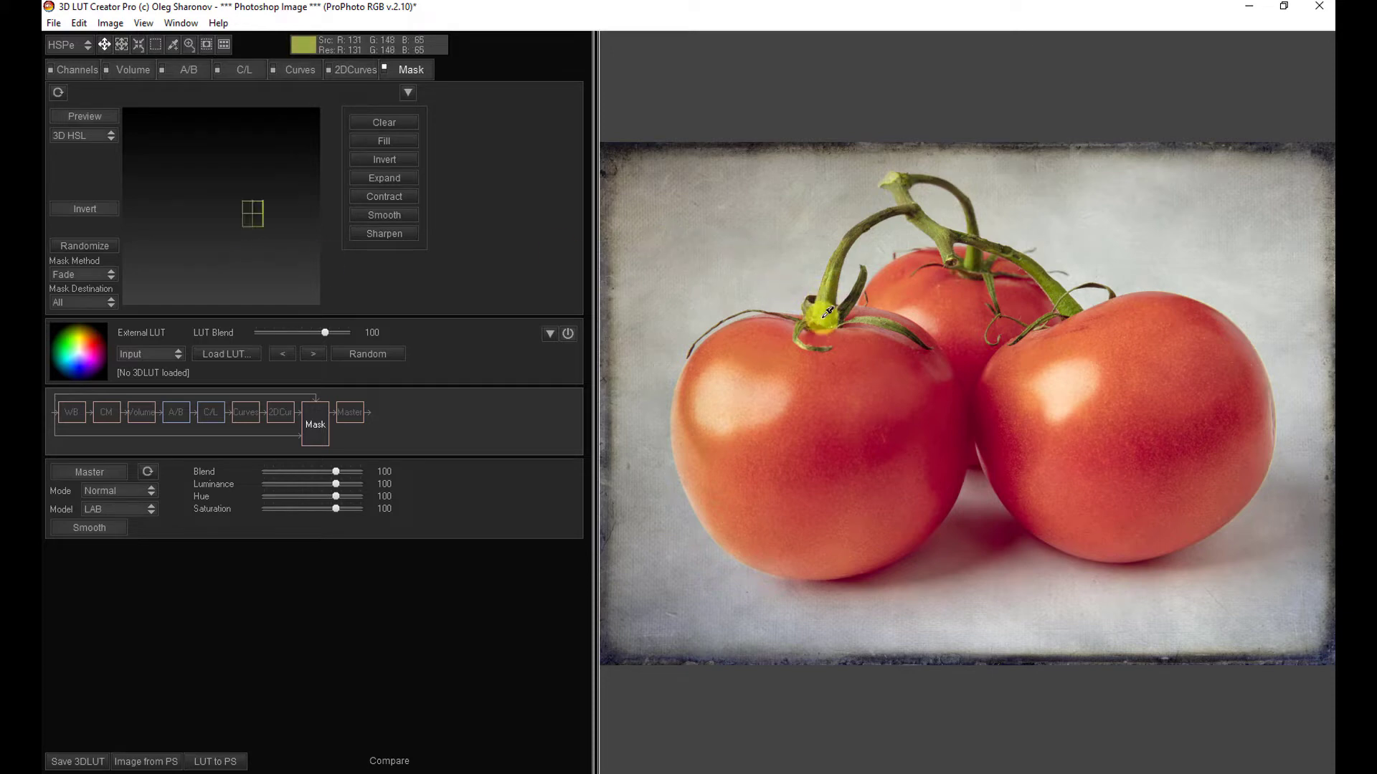
{"action": "mouse_move", "coordinate": [827, 313]}
{"action": "left_mouse_down"}
{"action": "mouse_move", "coordinate": [841, 258]}
{"action": "mouse_move", "coordinate": [873, 217]}
{"action": "mouse_move", "coordinate": [908, 208]}
{"action": "mouse_move", "coordinate": [974, 234]}
{"action": "mouse_move", "coordinate": [953, 250]}
{"action": "left_mouse_up"}
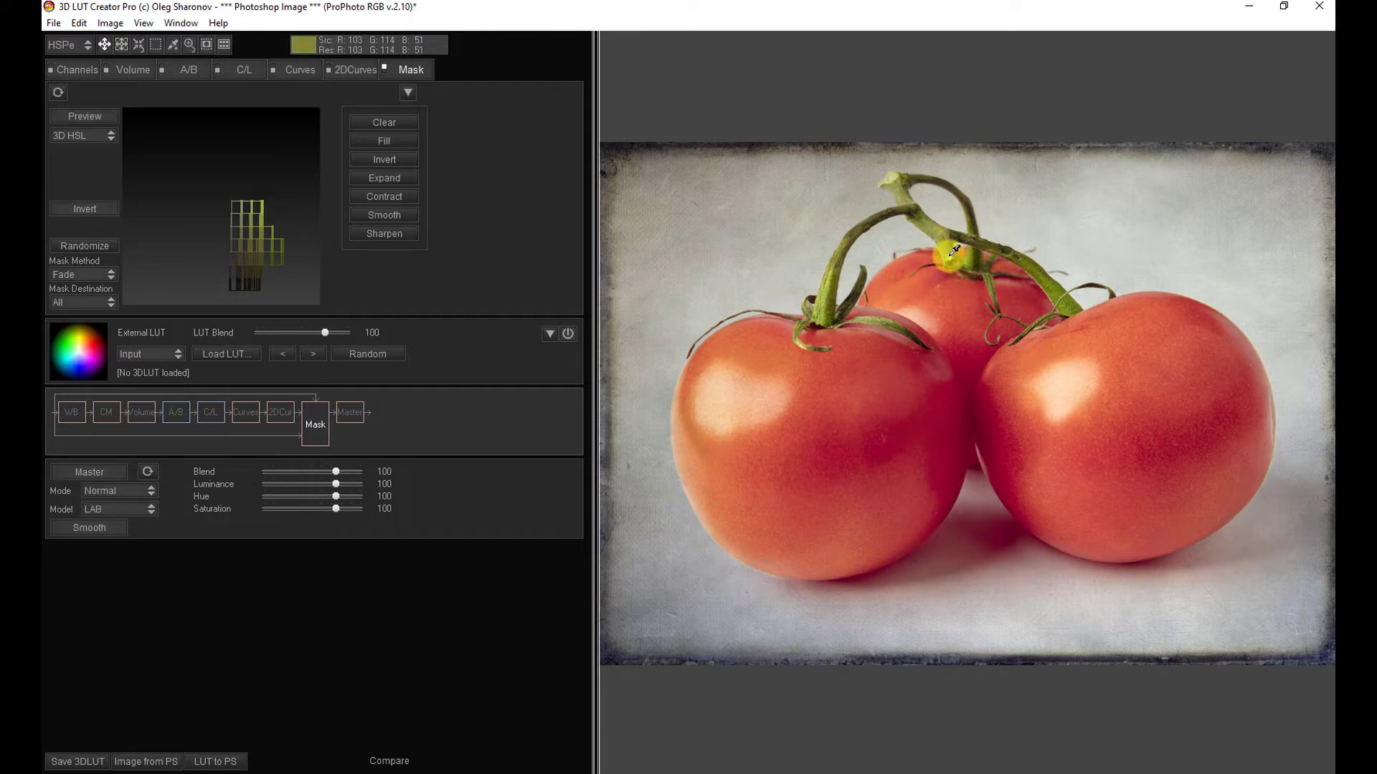
{"action": "left_click_drag", "start_coordinate": [954, 250], "coordinate": [954, 251]}
{"action": "left_click", "coordinate": [71, 136]}
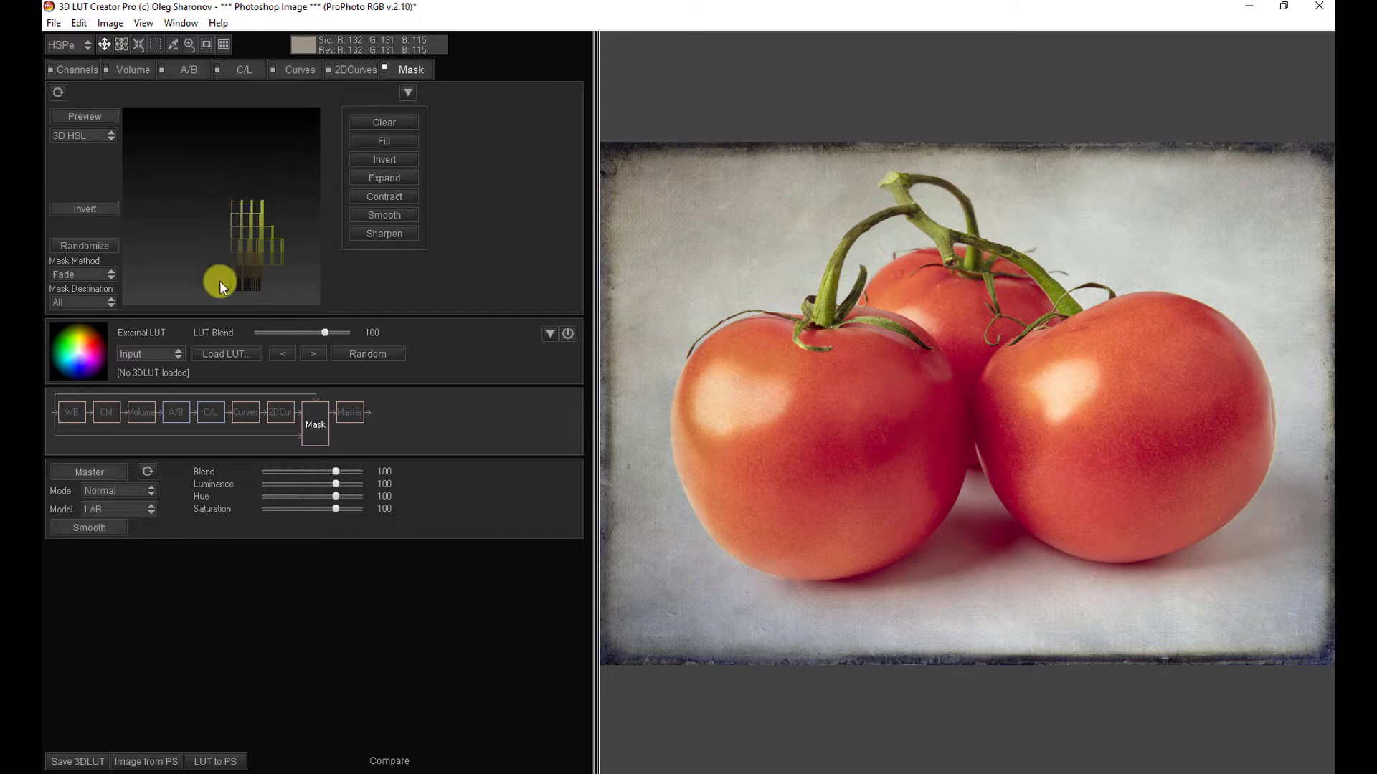
- Check the mask in preview and add the lighter tones at the upper tip of the stem
{"action": "left_click", "coordinate": [84, 116]}
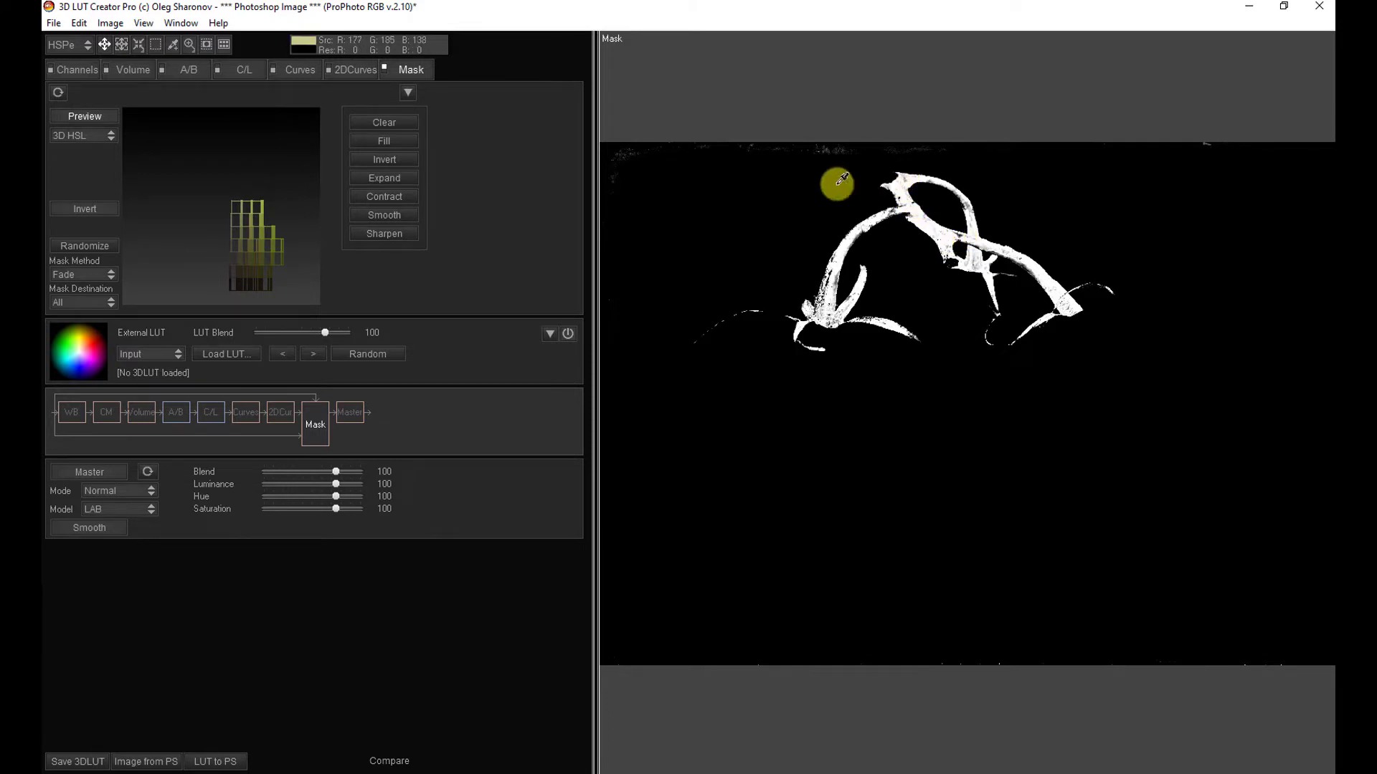
{"action": "left_click", "coordinate": [85, 114]}
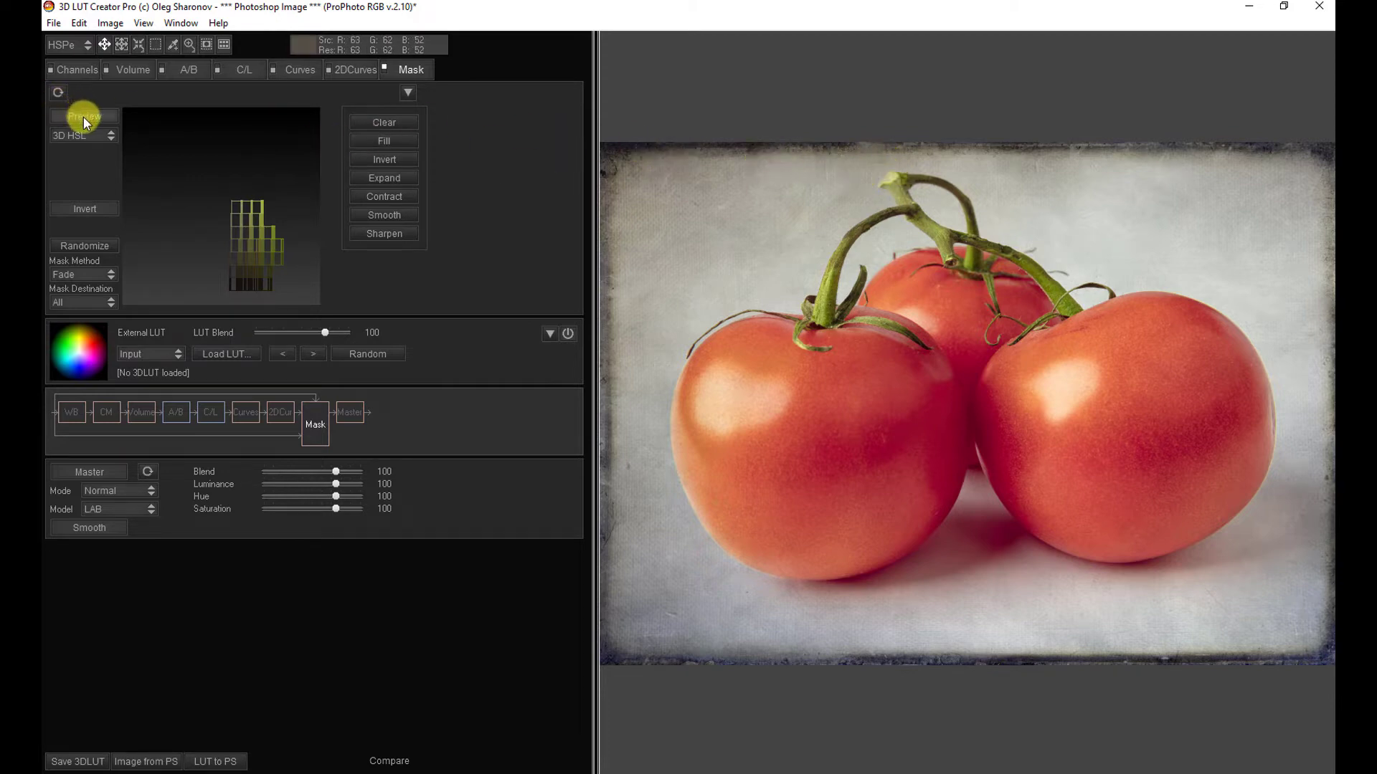
{"action": "left_click", "coordinate": [117, 117]}
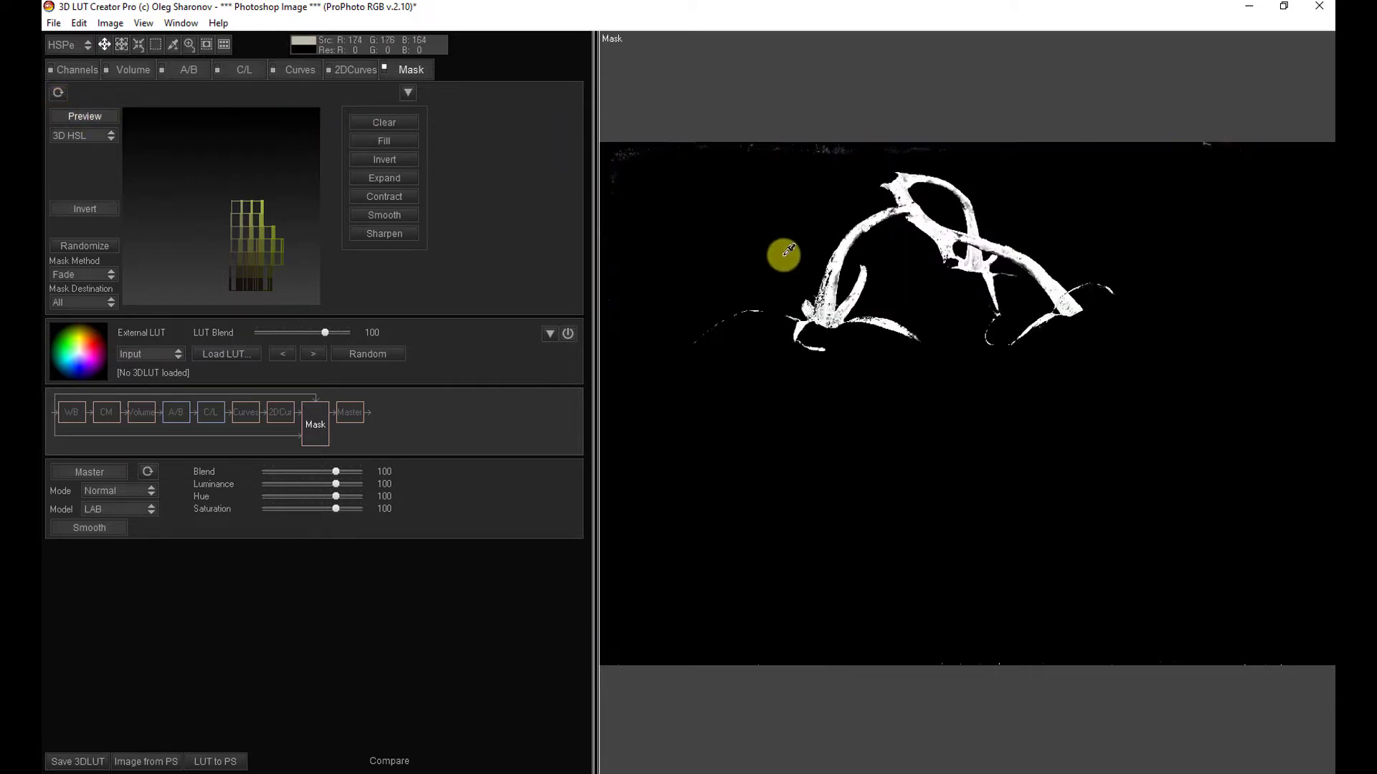
{"action": "left_click", "coordinate": [894, 172]}
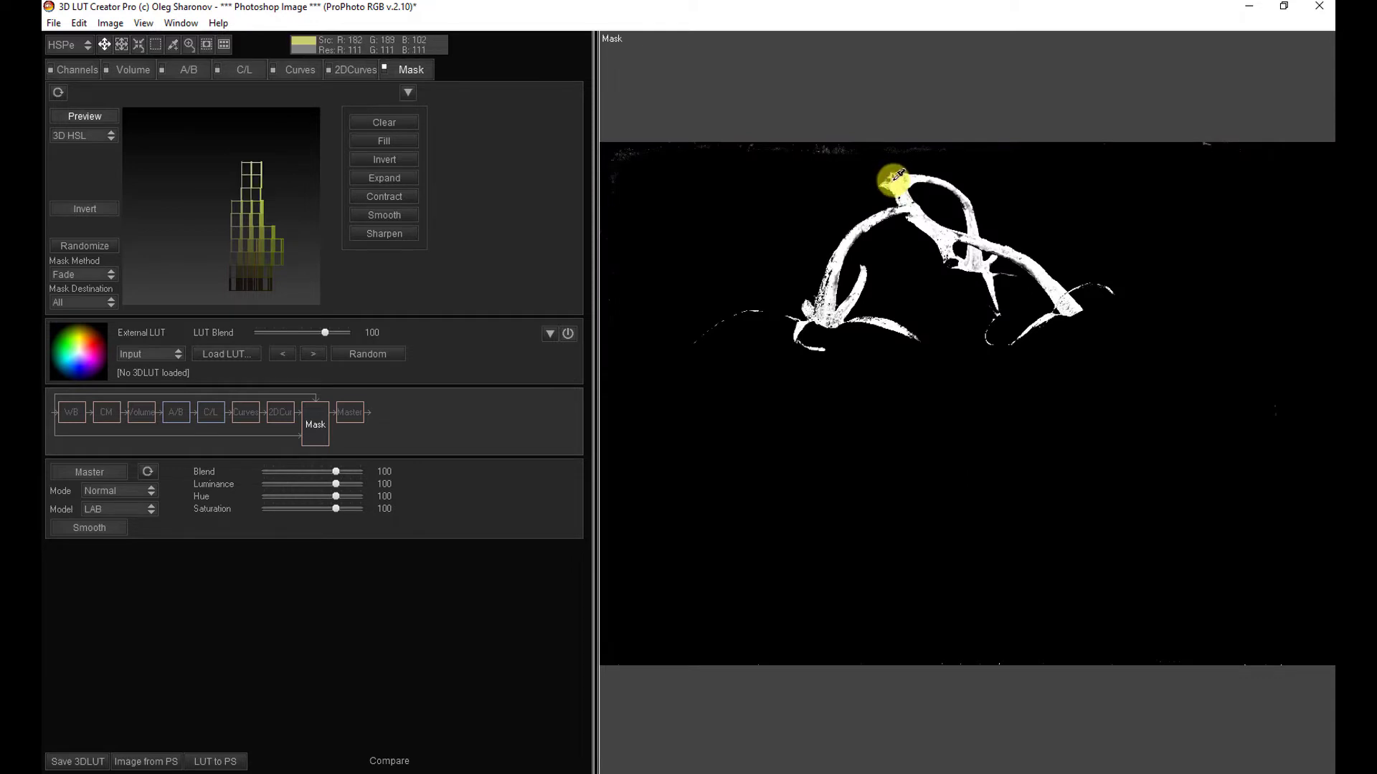
{"action": "left_click", "coordinate": [896, 176]}
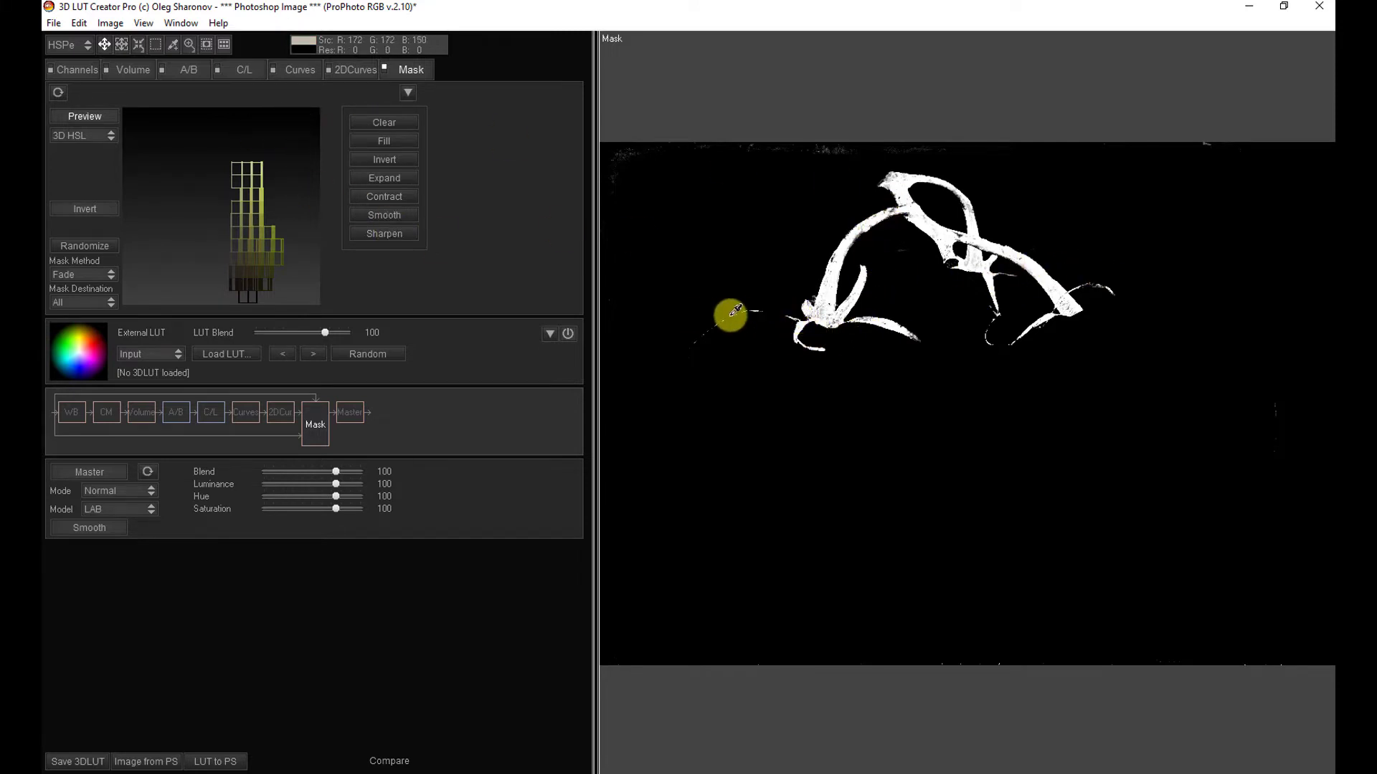
- Try to add the thin sepal over the front tomato to the mask, and undo those samples
{"action": "left_click", "coordinate": [86, 117]}
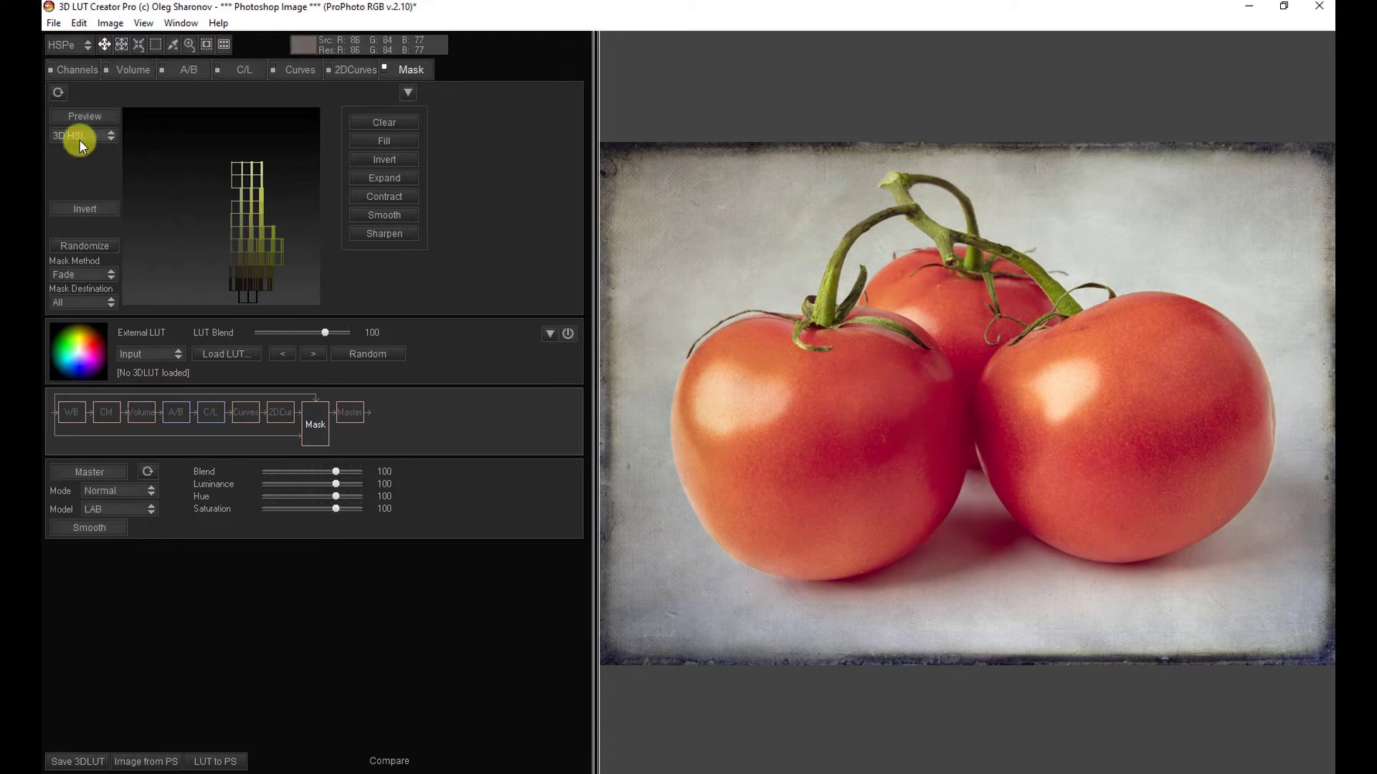
{"action": "left_click", "coordinate": [91, 115]}
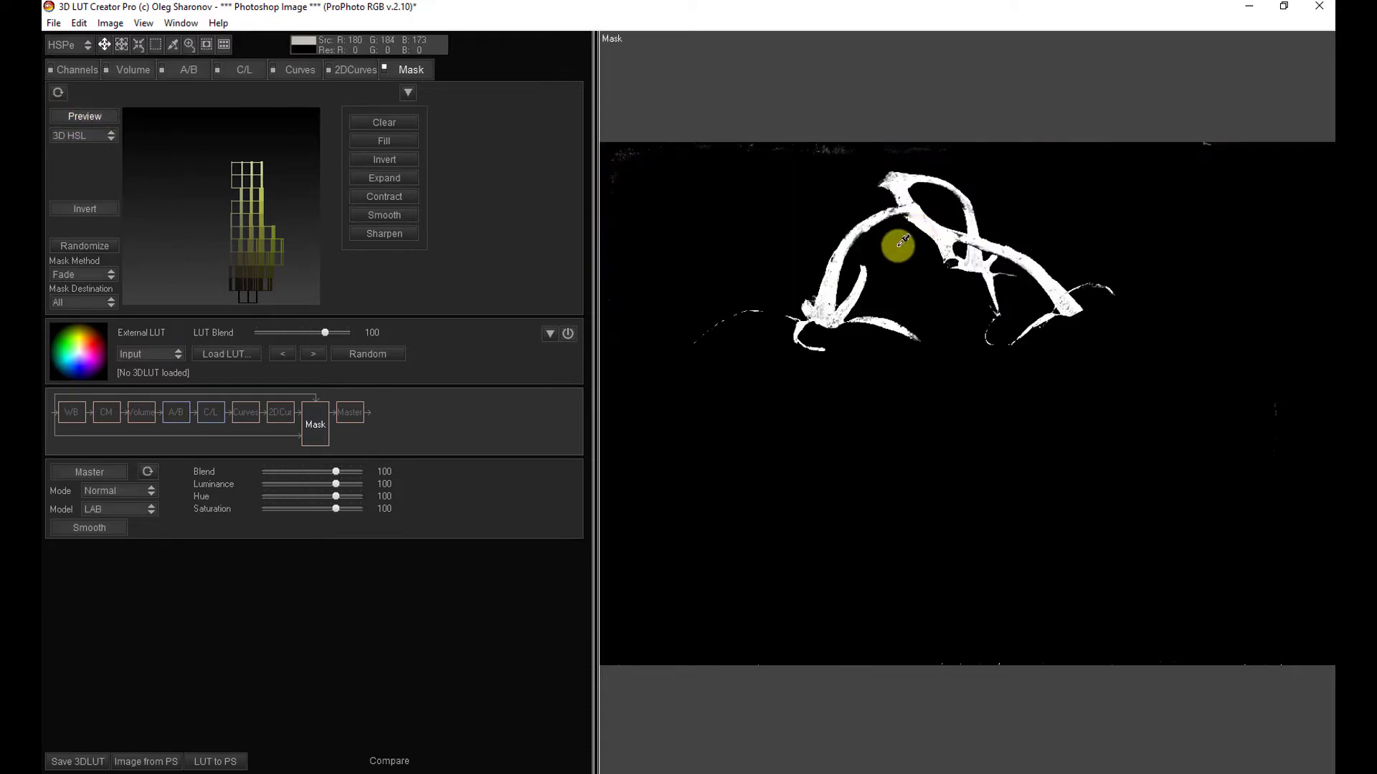
{"action": "left_click", "coordinate": [778, 312]}
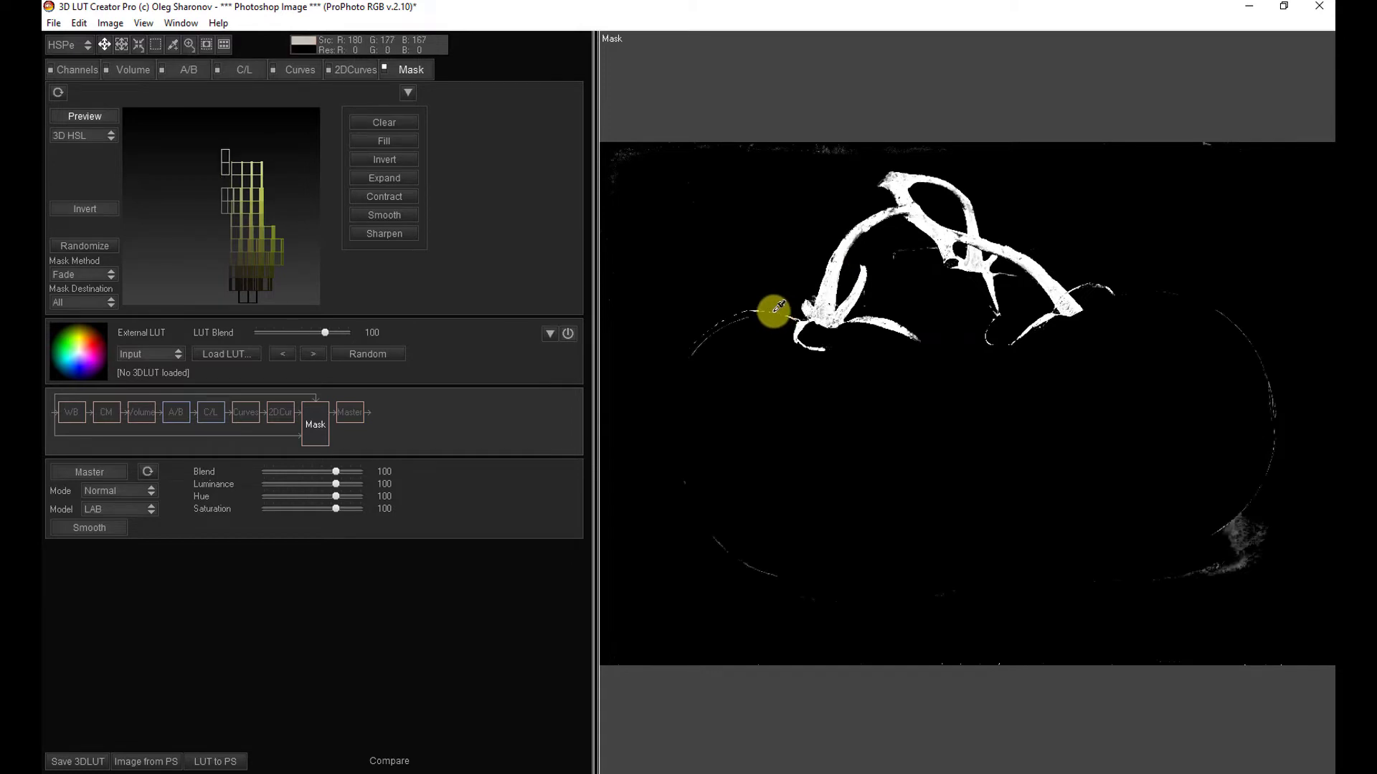
{"action": "left_click", "coordinate": [780, 313]}
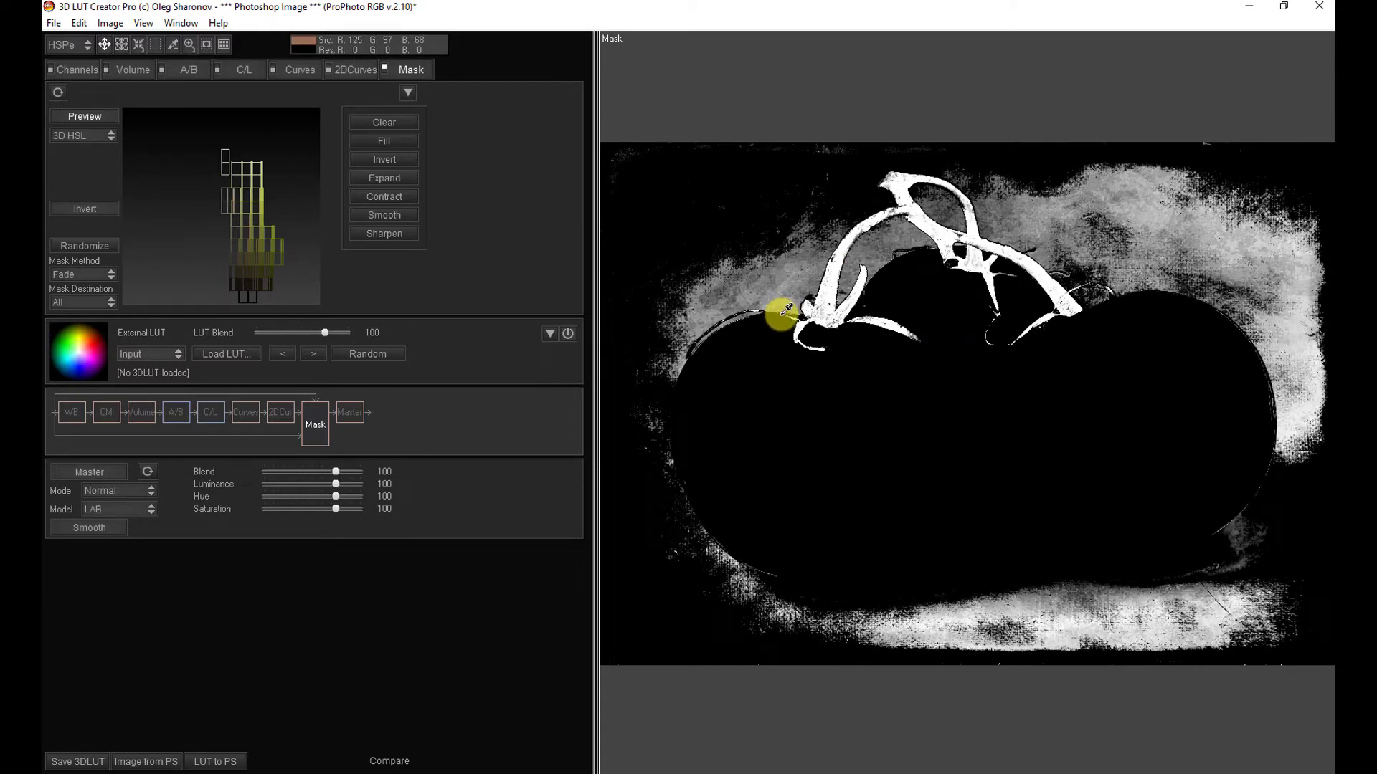
{"action": "key", "text": "ctrl+z"}
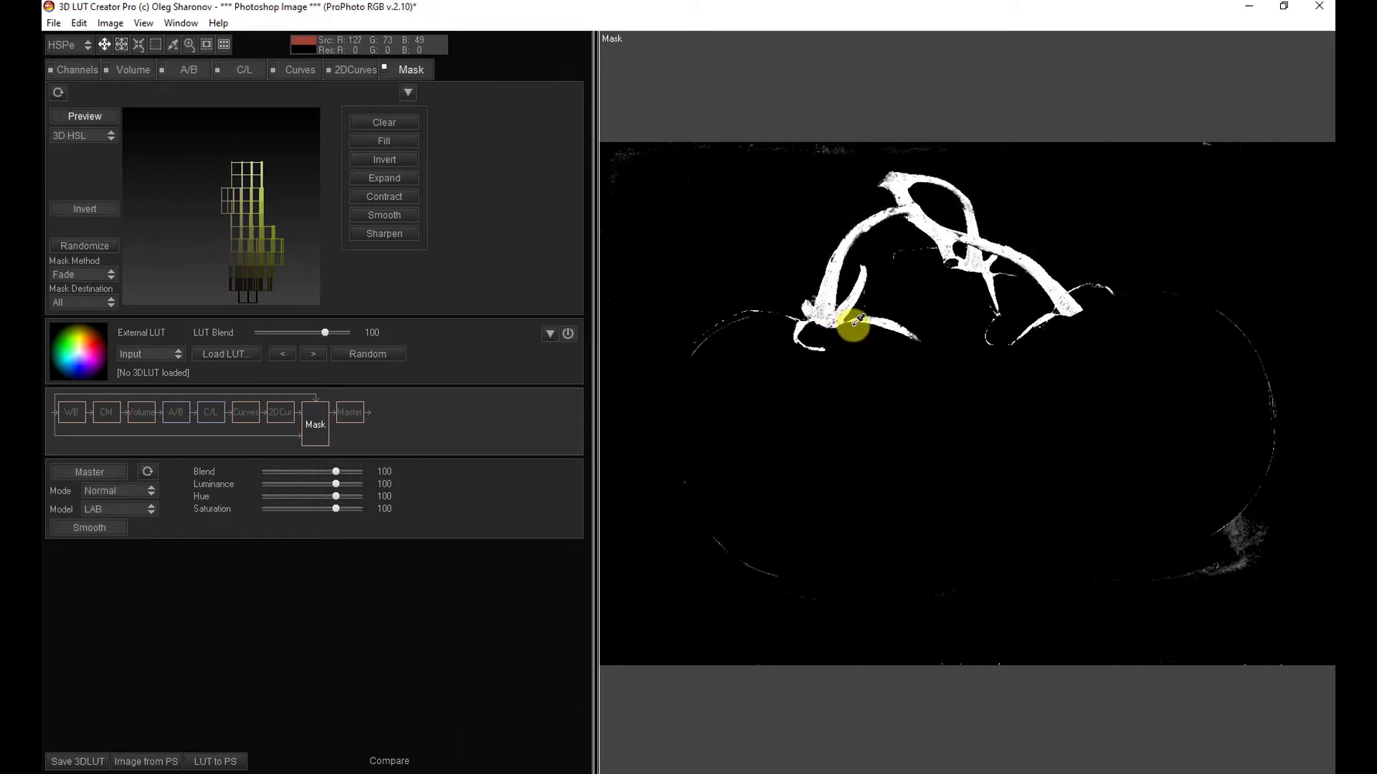
{"action": "key", "text": "ctrl+z"}
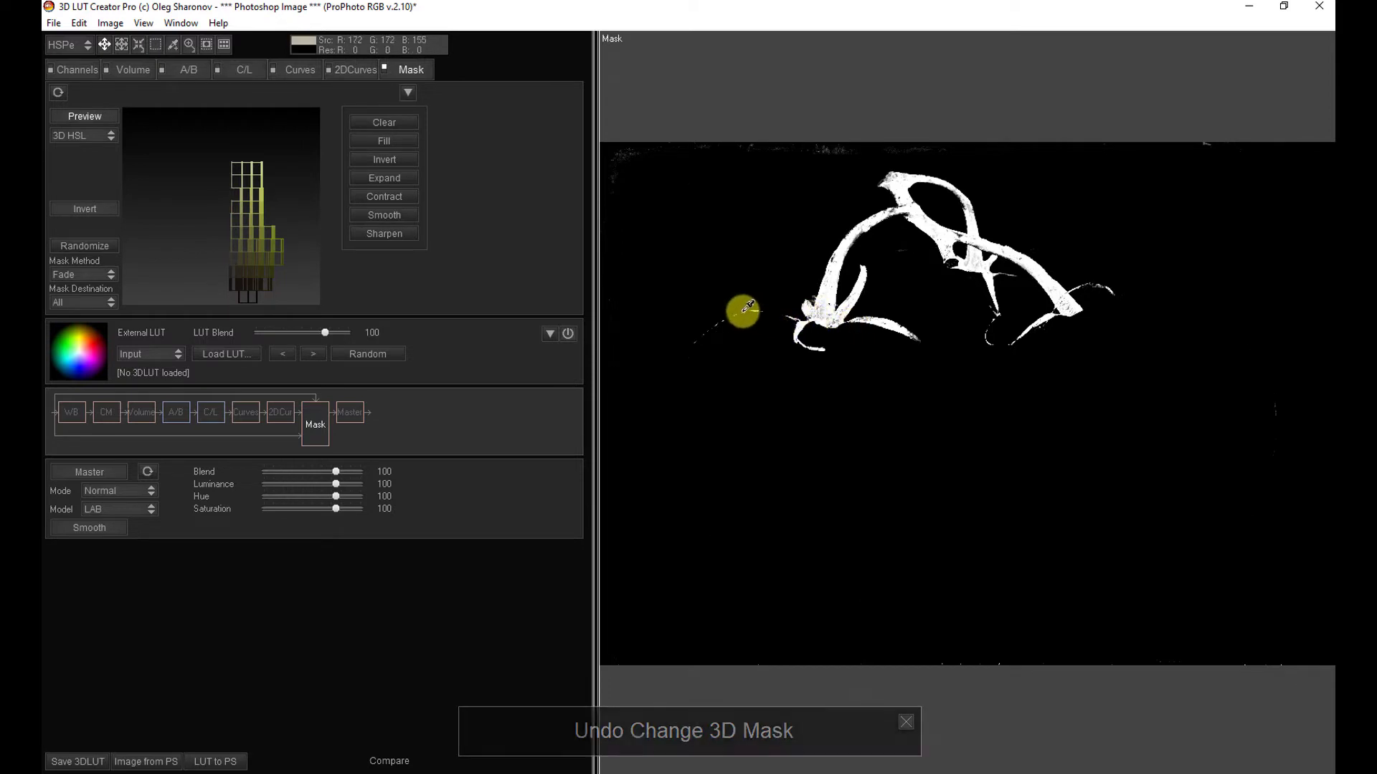
- Sample the thin sepal tones into the mask, undoing samples that spill into the background, and compare the mask with the image
{"action": "left_click", "coordinate": [743, 310]}
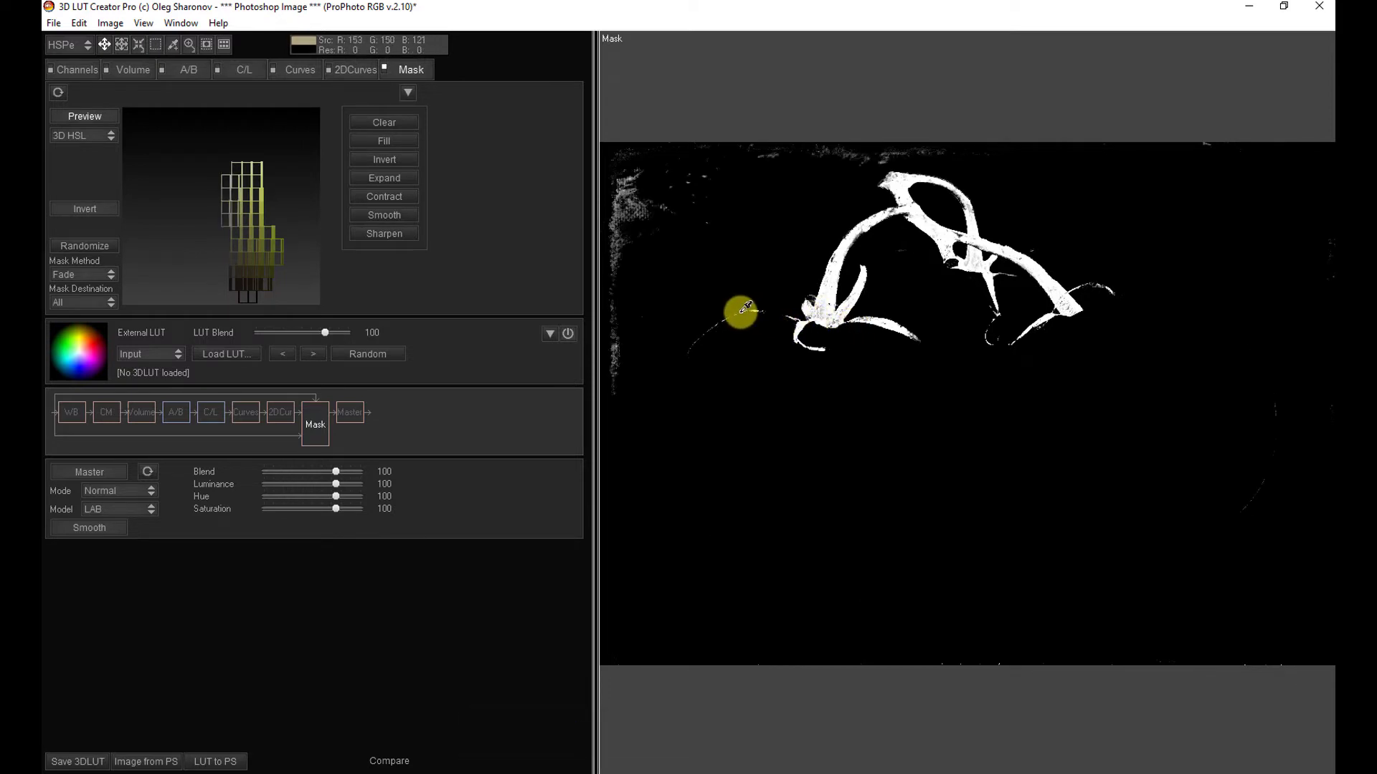
{"action": "left_click", "coordinate": [749, 320]}
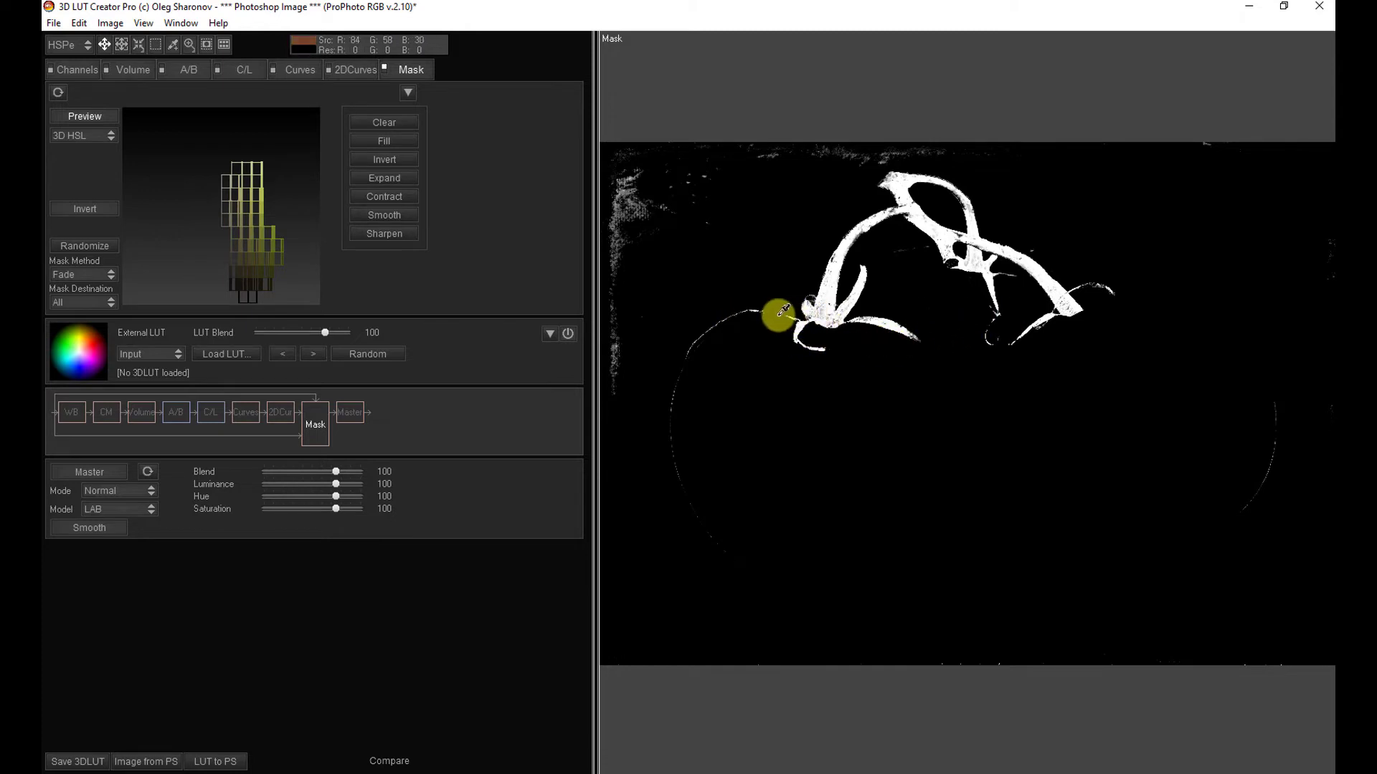
{"action": "left_click", "coordinate": [909, 323]}
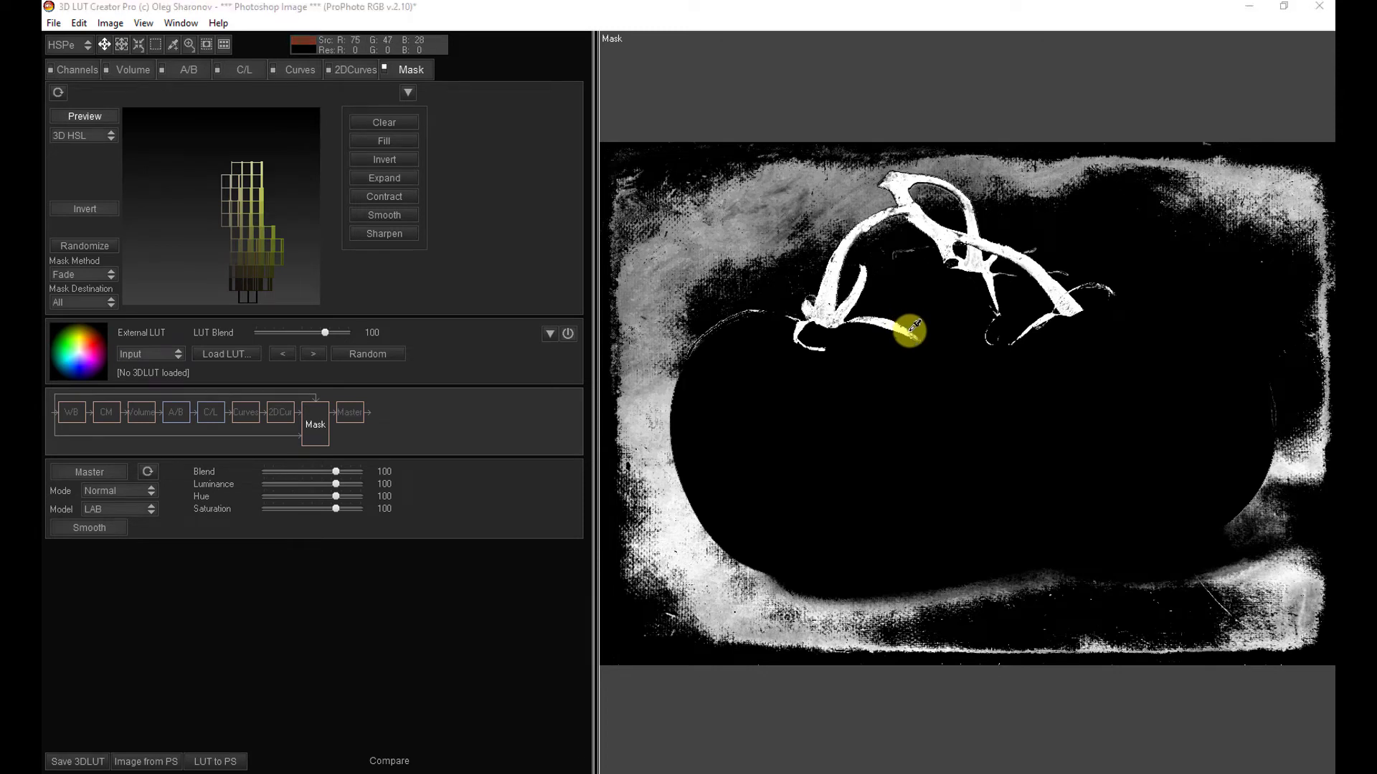
{"action": "key", "text": "ctrl+z"}
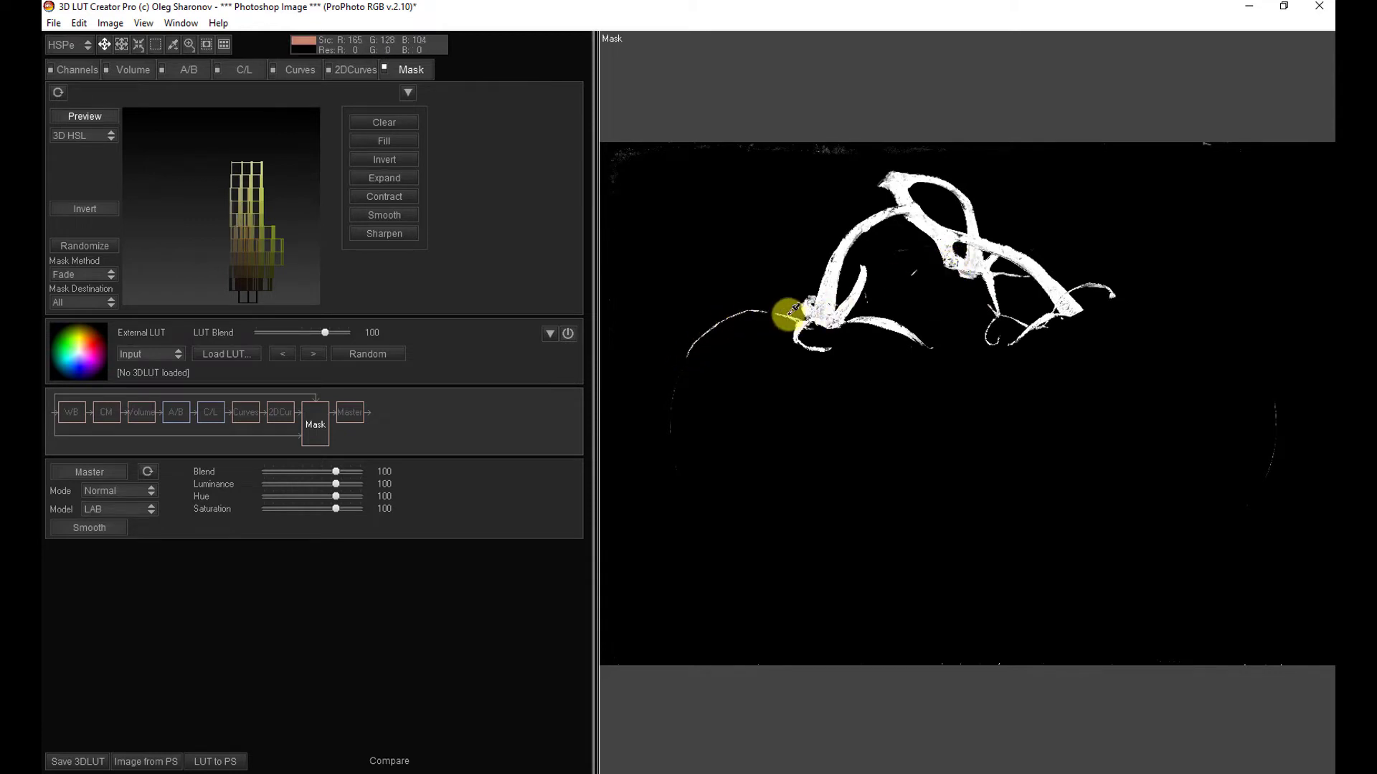
{"action": "left_click", "coordinate": [79, 115]}
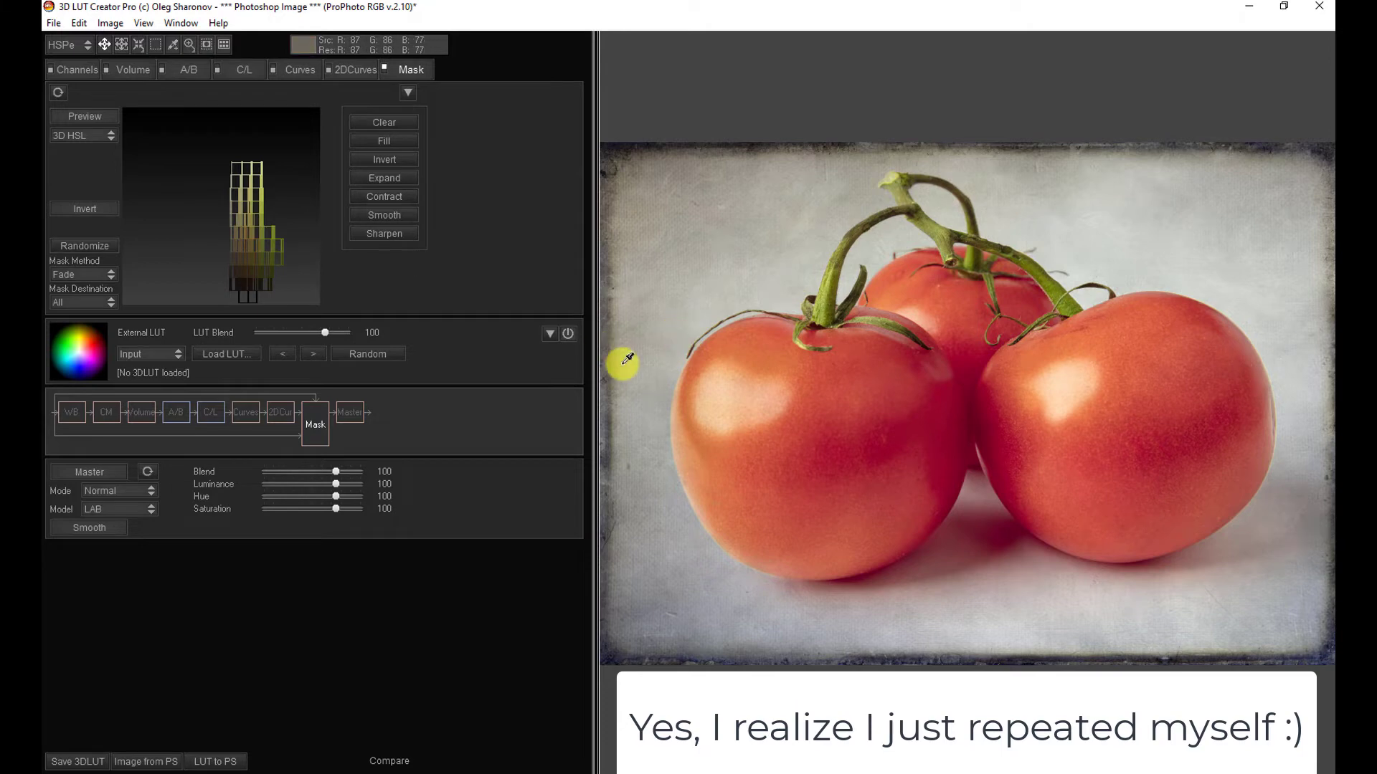
{"action": "left_click", "coordinate": [75, 115]}
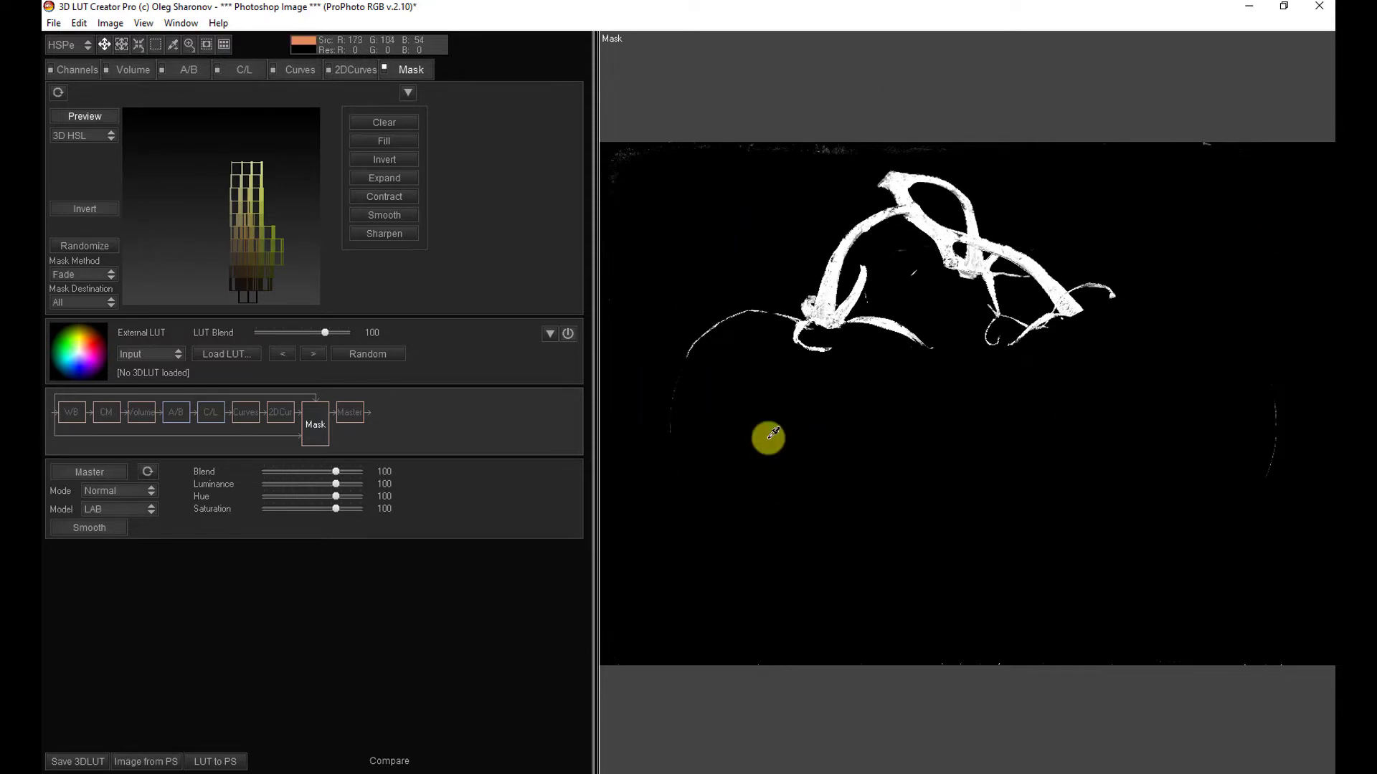
{"action": "left_click", "coordinate": [78, 116]}
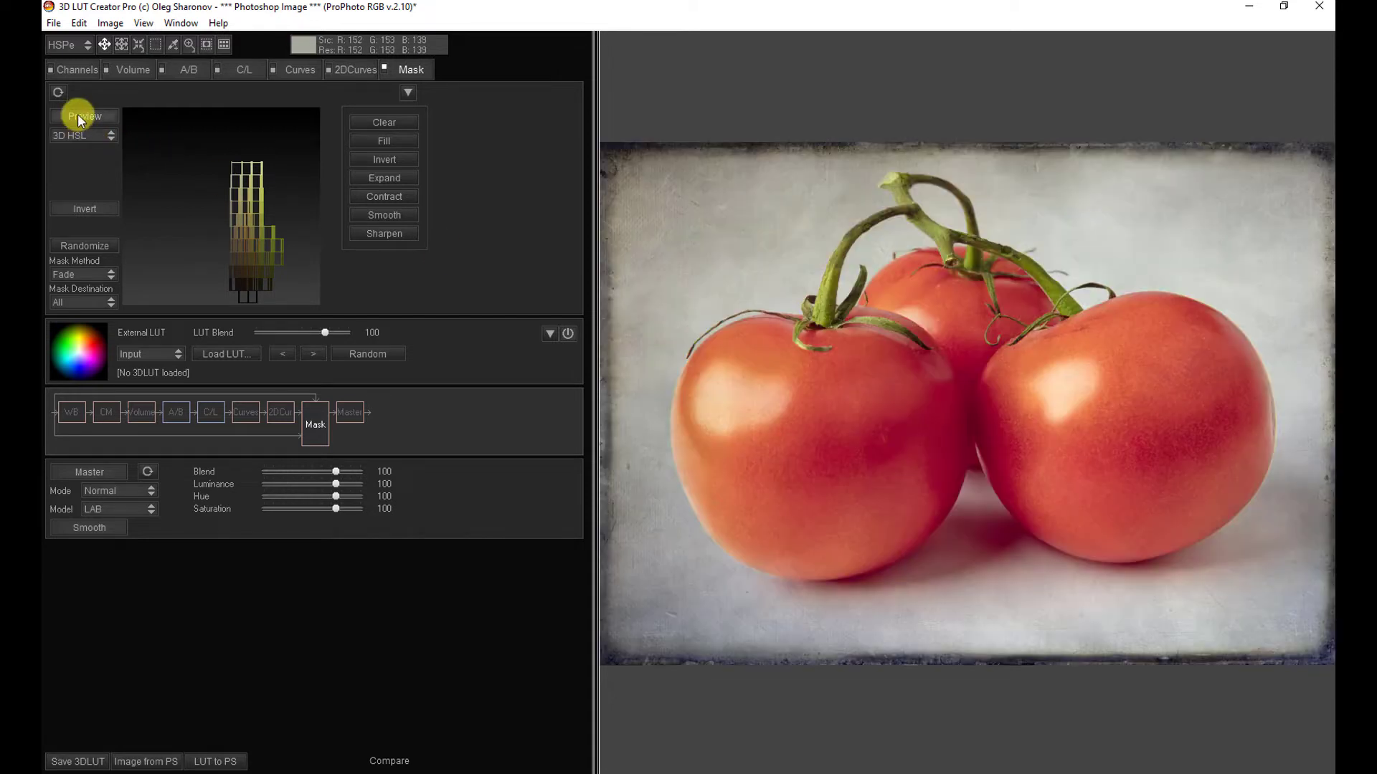
- Shift the yellow-green outer node of the A/B grid to about hue 84.2 and saturation 121.4, and send the LUT to Photoshop
{"action": "left_click", "coordinate": [183, 70]}
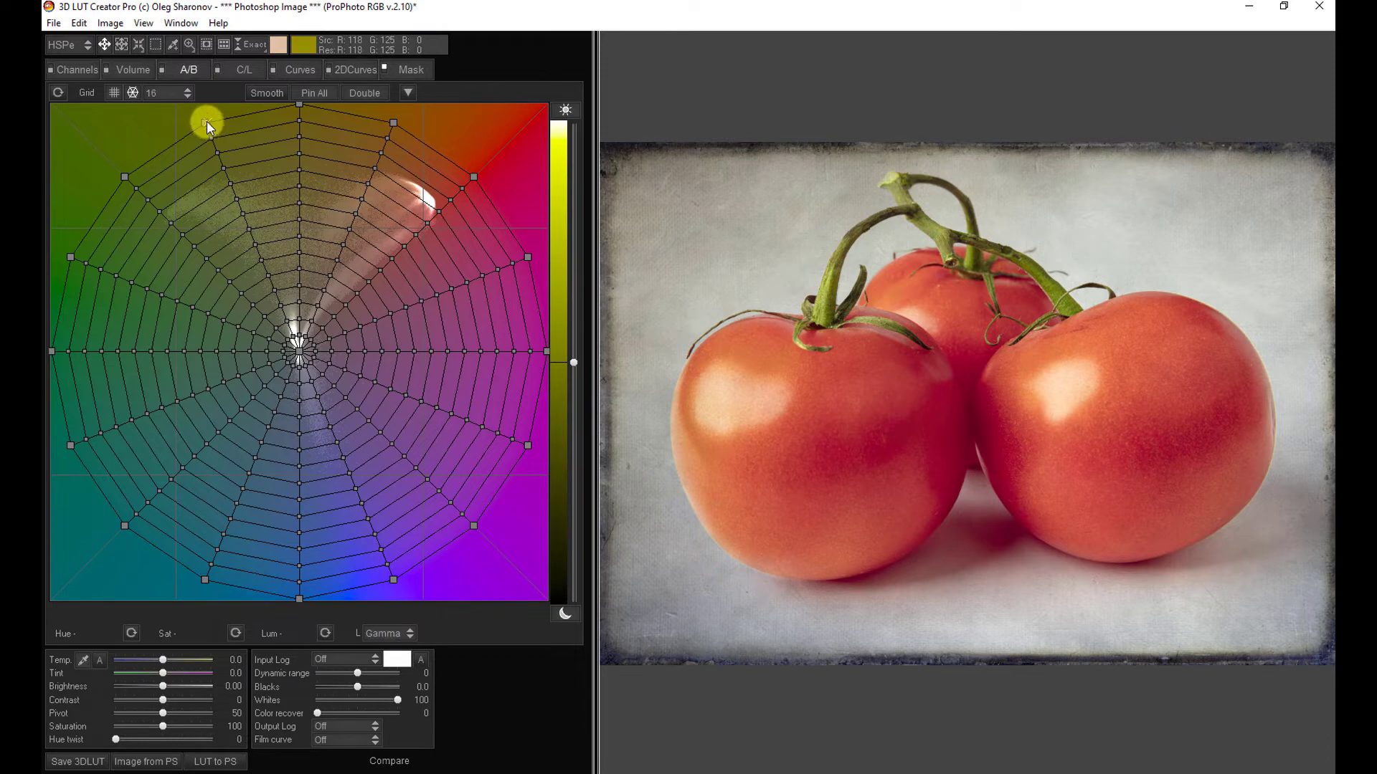
{"action": "left_click_drag", "start_coordinate": [206, 120], "coordinate": [158, 149]}
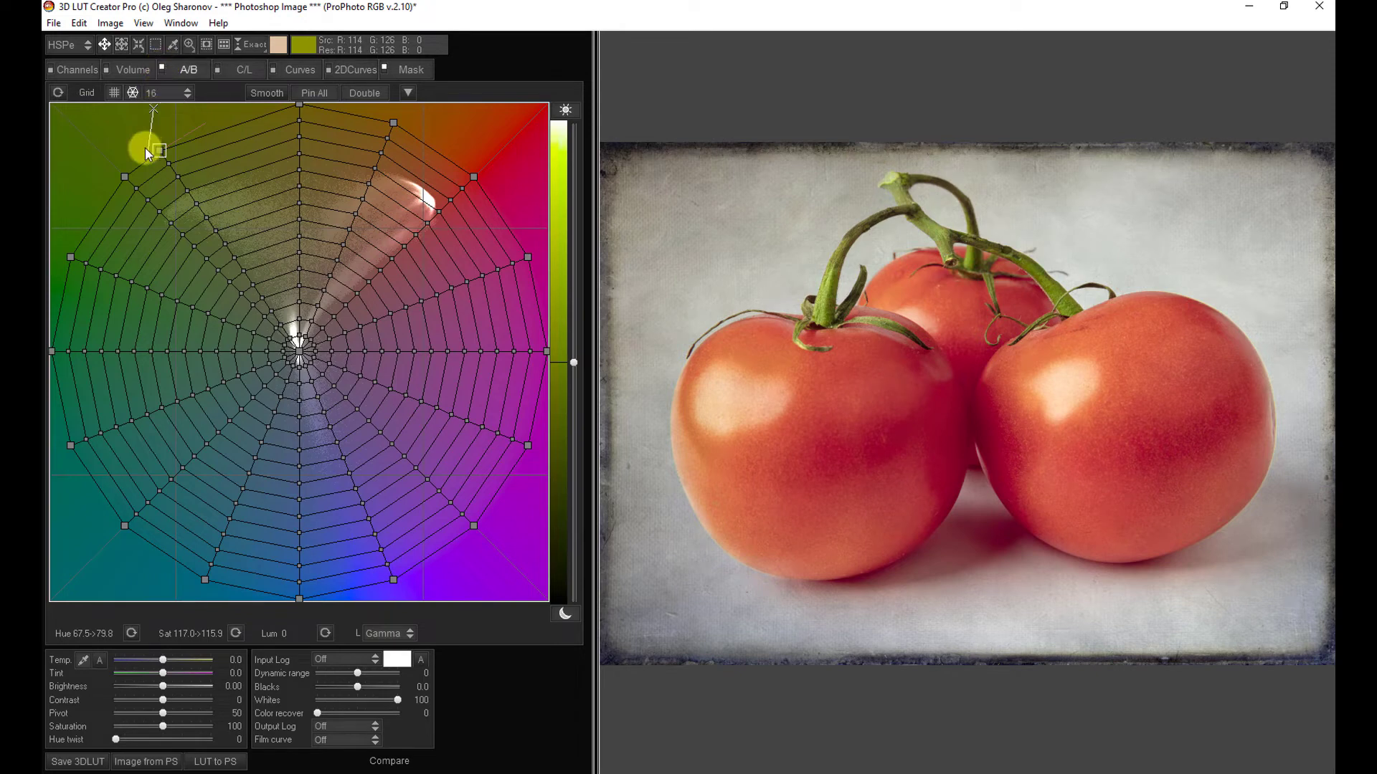
{"action": "mouse_move", "coordinate": [158, 148]}
{"action": "left_mouse_down"}
{"action": "mouse_move", "coordinate": [126, 139]}
{"action": "mouse_move", "coordinate": [139, 149]}
{"action": "left_mouse_up"}
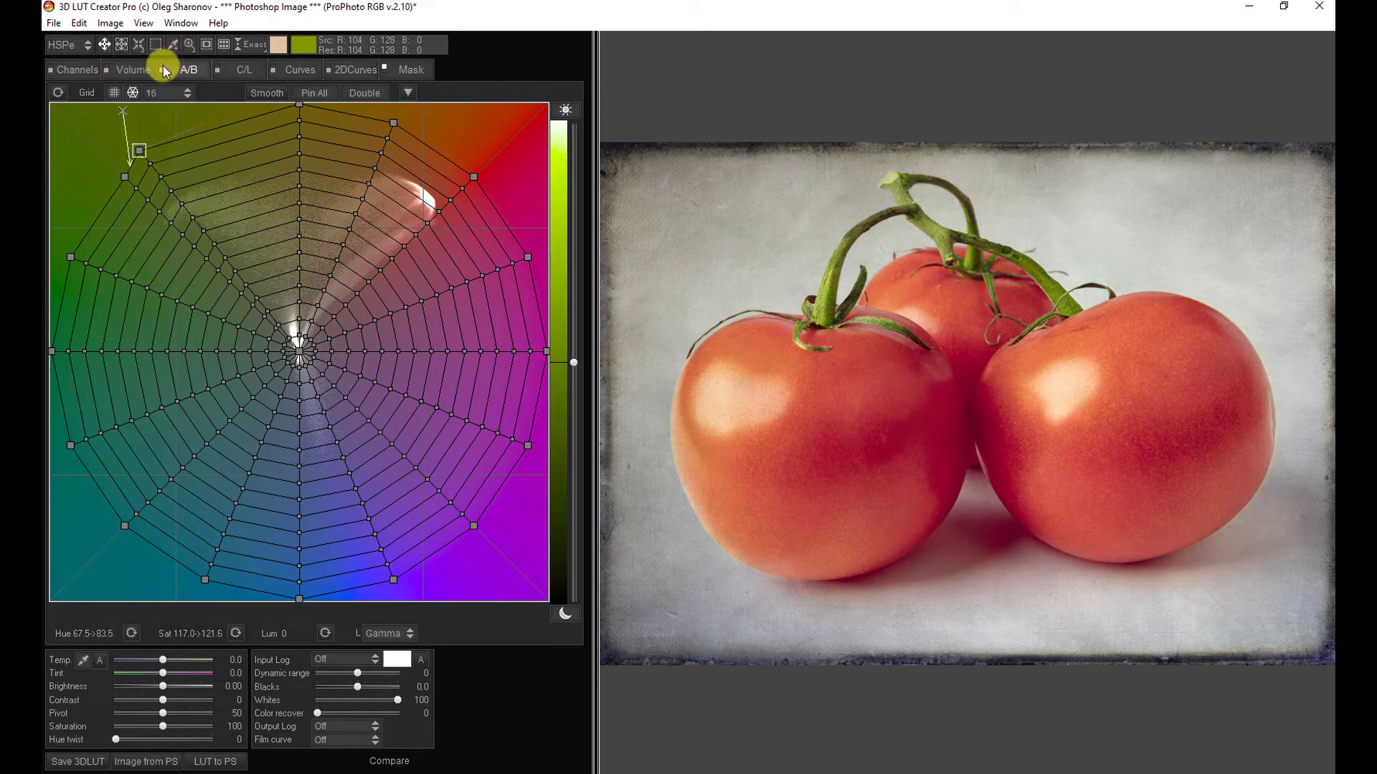
{"action": "left_click_drag", "start_coordinate": [142, 150], "coordinate": [139, 148]}
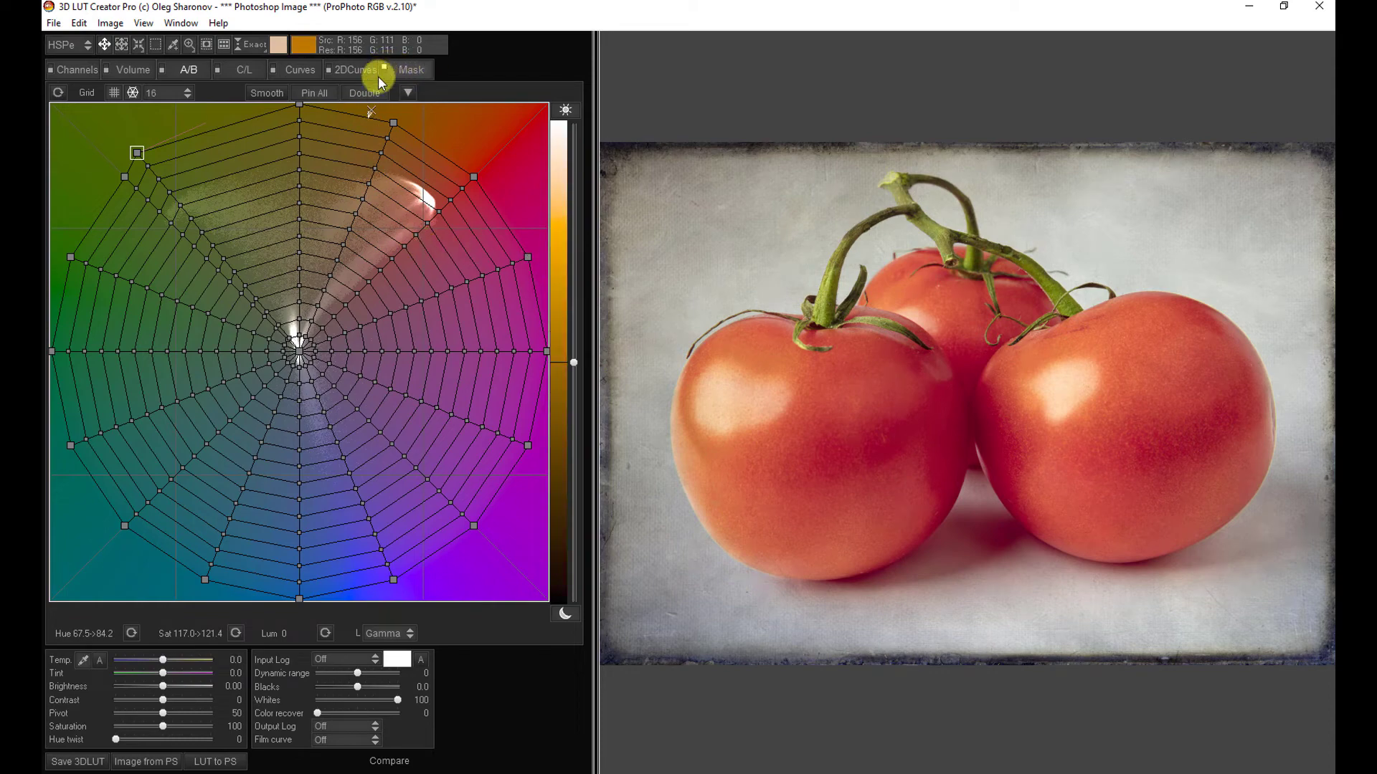
{"action": "left_click", "coordinate": [414, 71]}
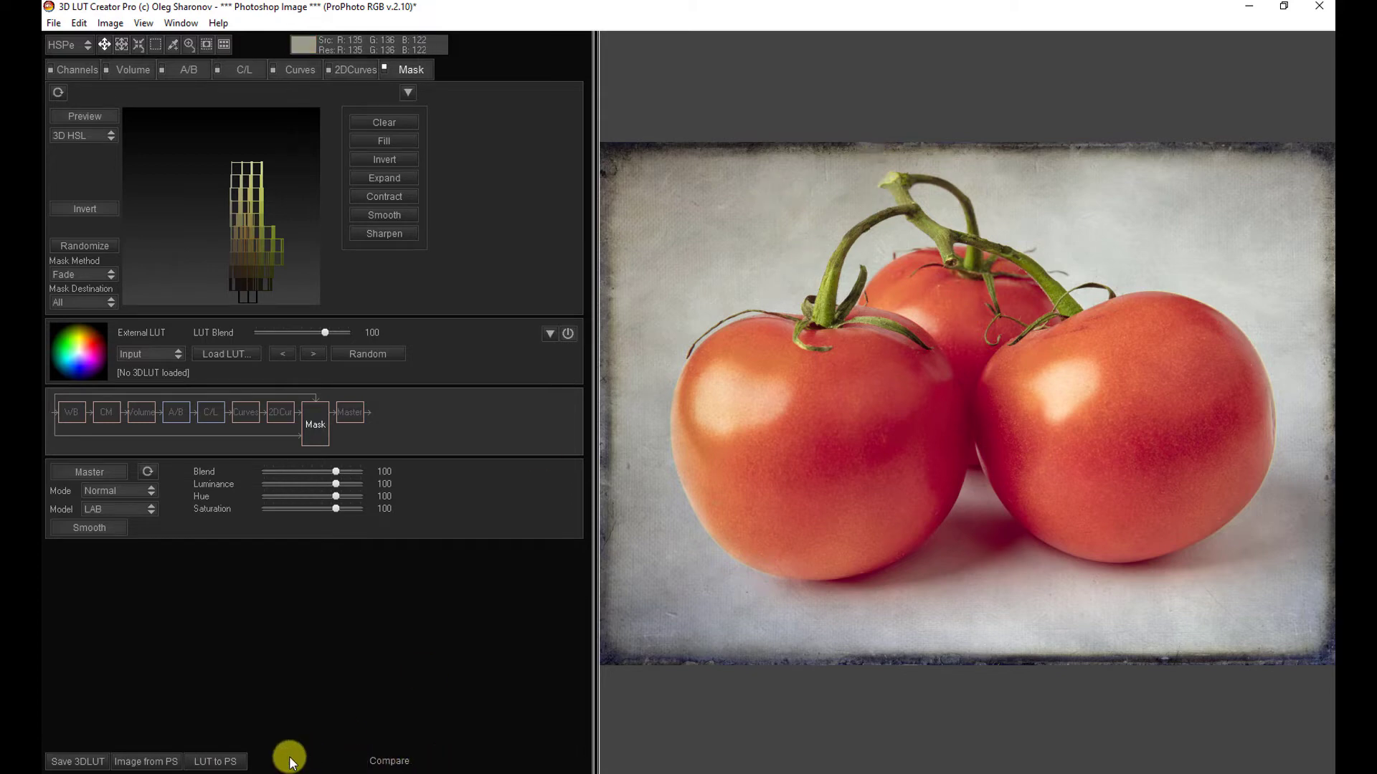
{"action": "left_click", "coordinate": [216, 763]}
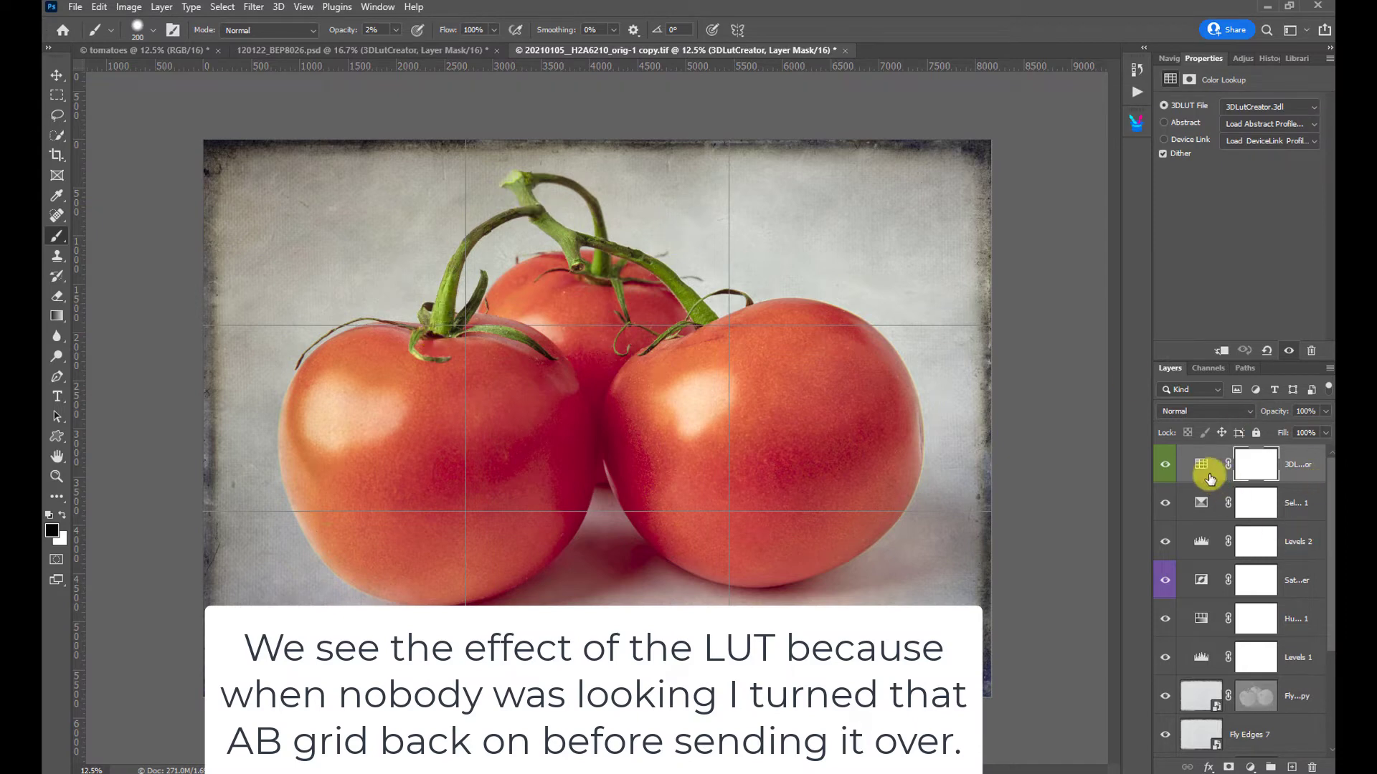
- Compare the image with and without the 3DLutCreator layer, and check which channels the document contains
{"action": "left_click", "coordinate": [1165, 466]}
{"action": "left_click", "coordinate": [1166, 468]}
{"action": "left_click", "coordinate": [1167, 470]}
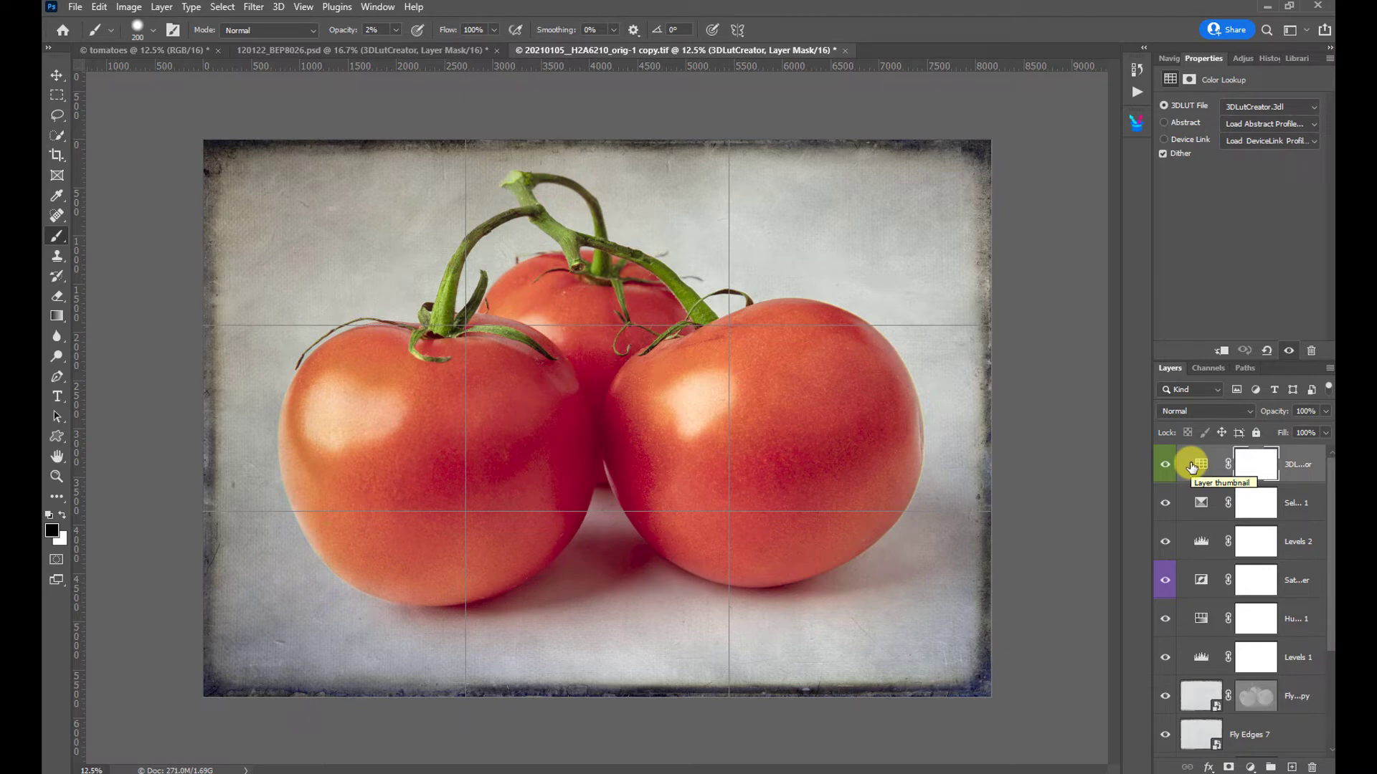
{"action": "left_click", "coordinate": [1208, 368]}
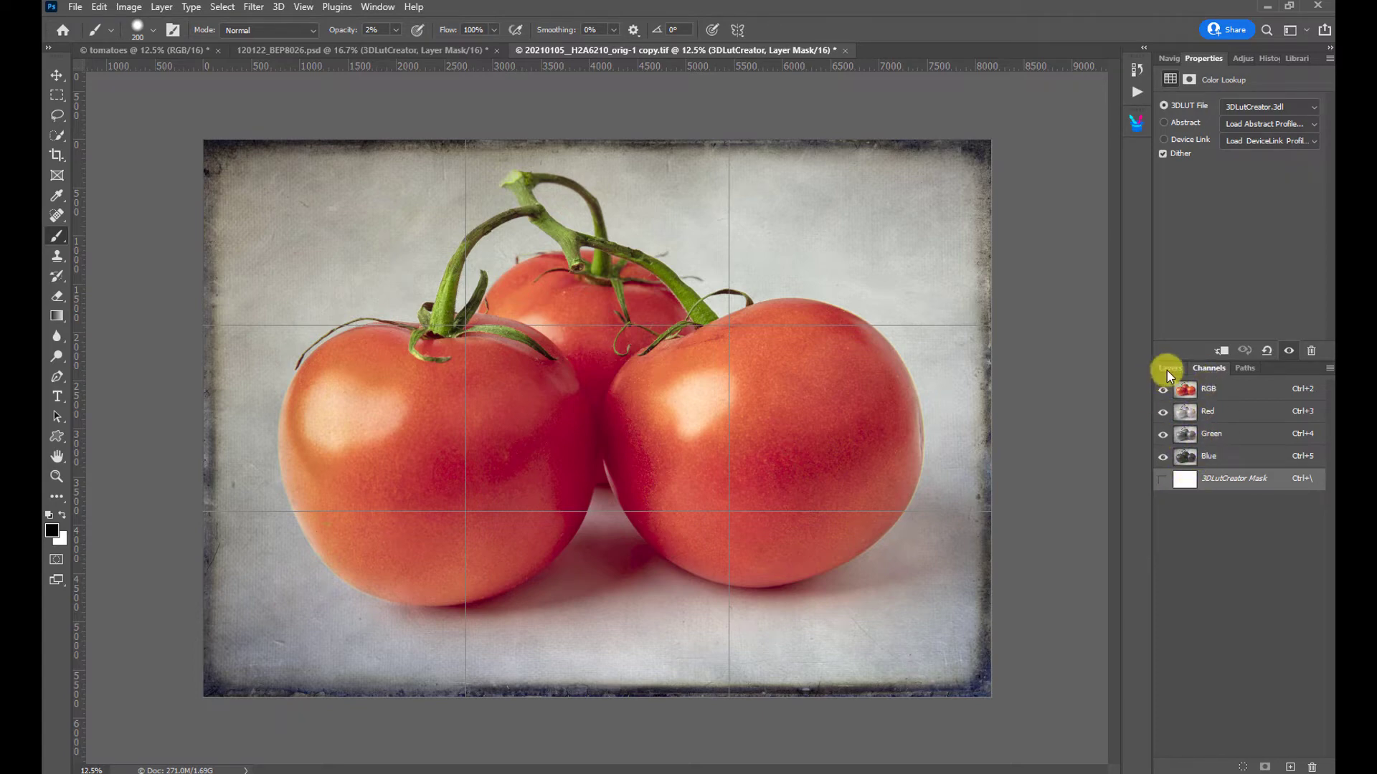
{"action": "left_click", "coordinate": [1170, 369]}
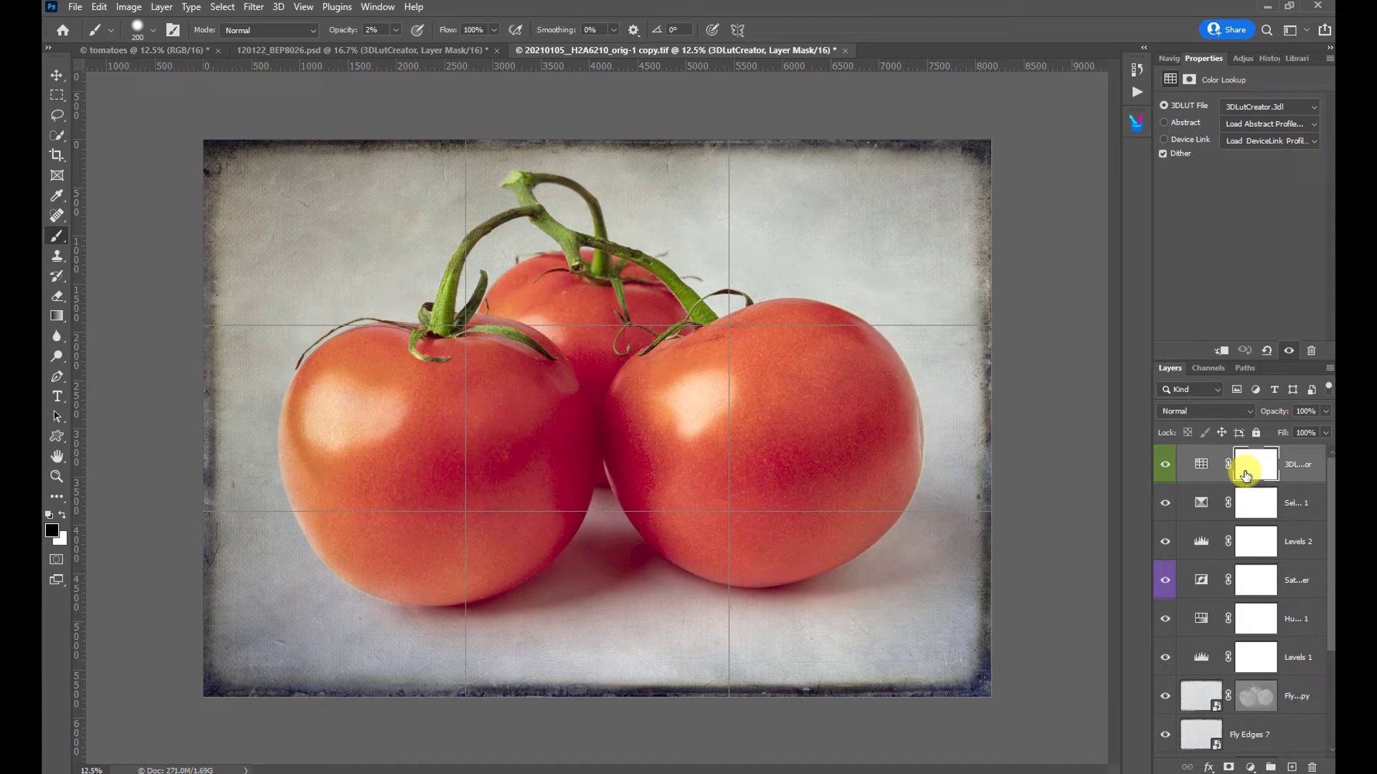
- Rename the 3DLutCreator Color Lookup layer as 1 and hide it
{"action": "double_click", "coordinate": [1300, 467]}
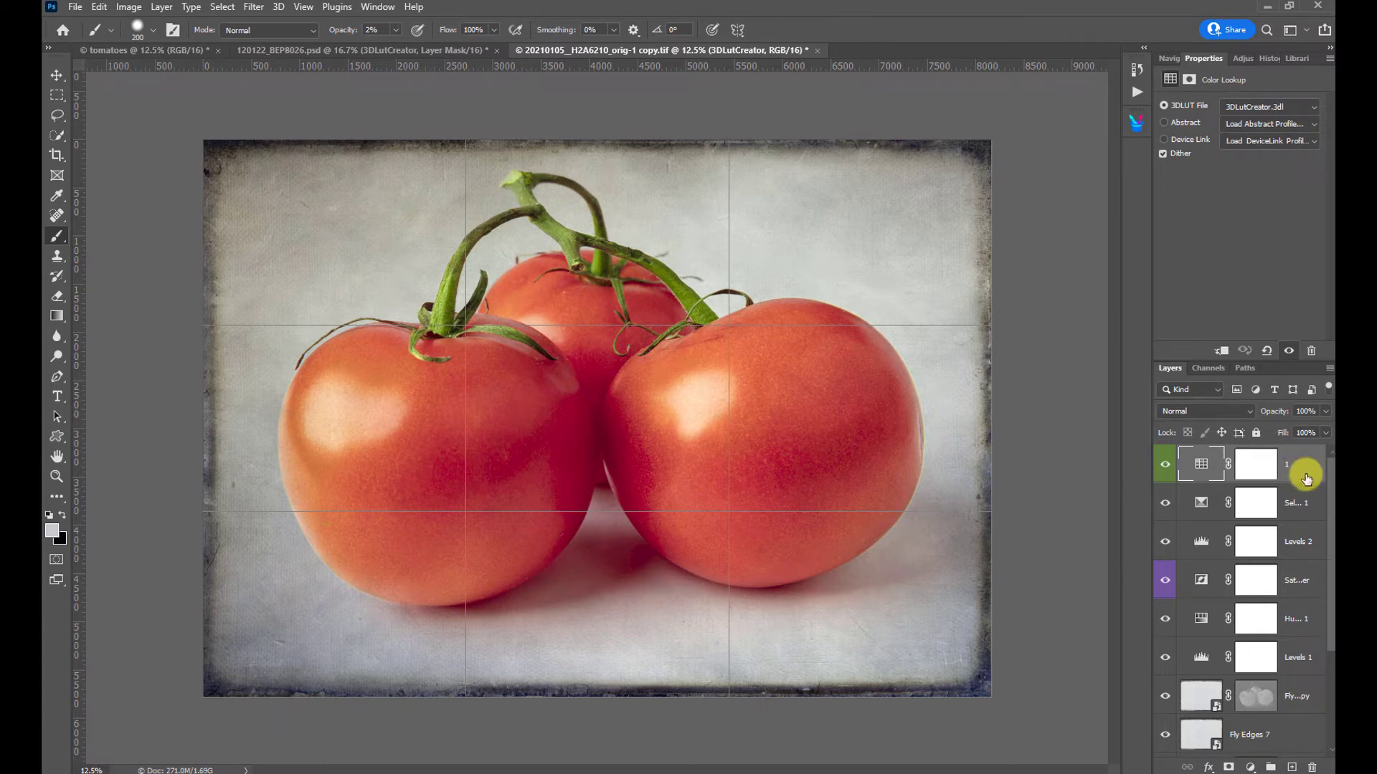
{"action": "key", "text": "Return"}
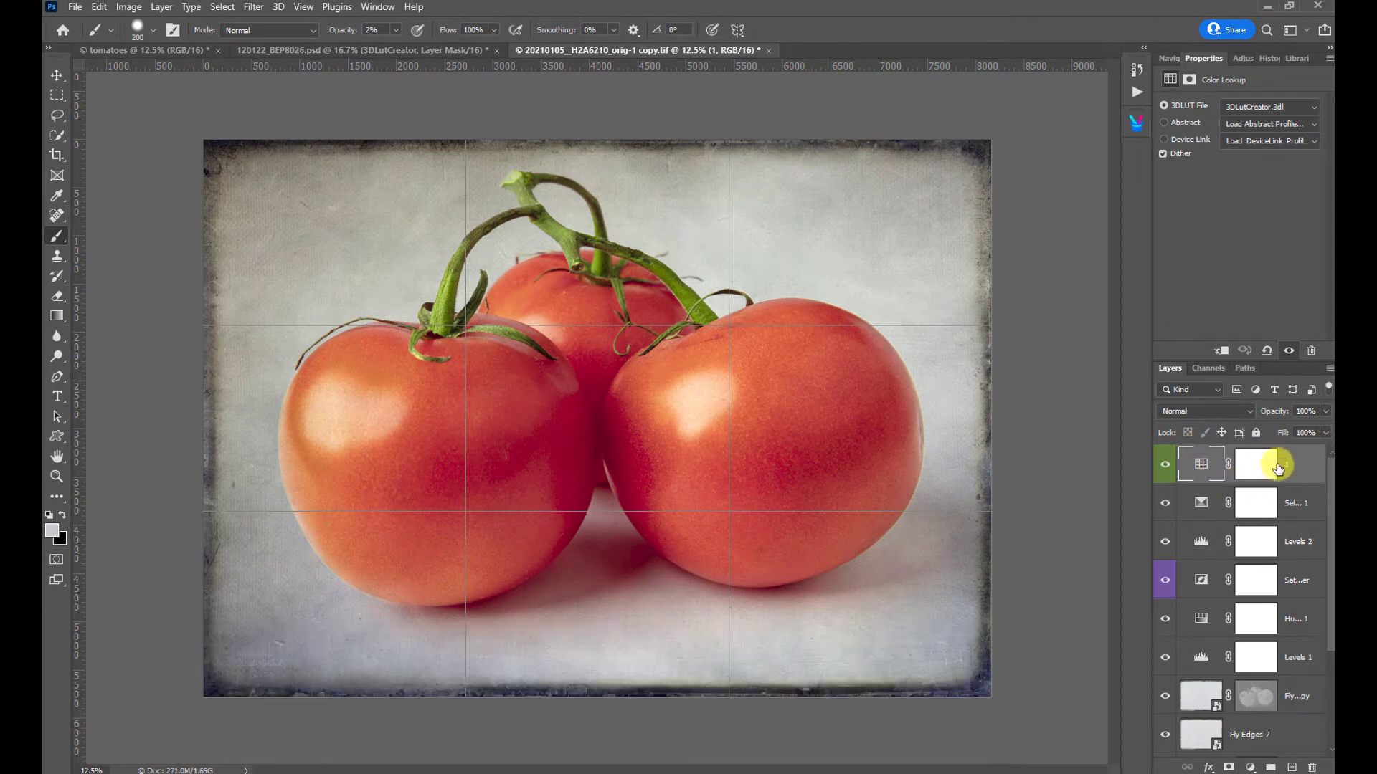
{"action": "left_click", "coordinate": [1265, 474]}
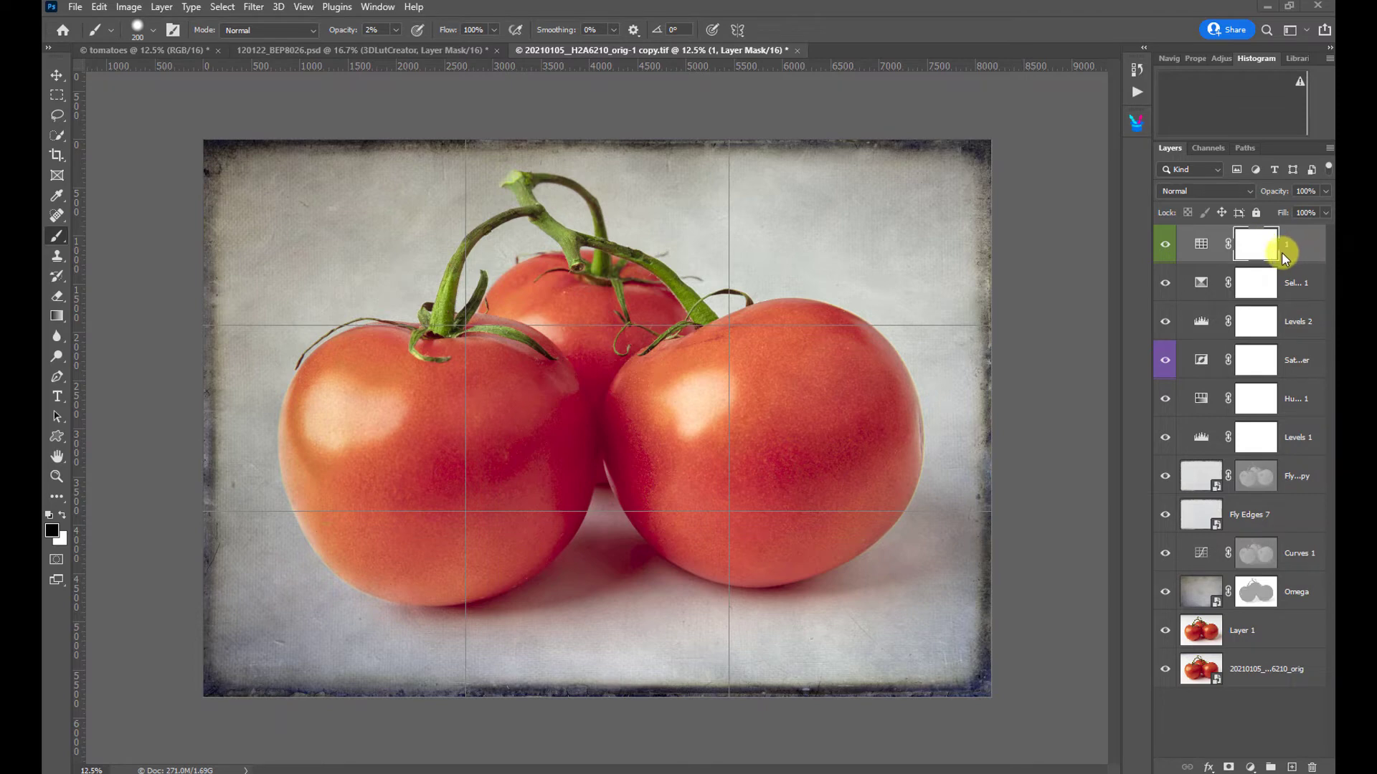
{"action": "left_click", "coordinate": [1166, 247]}
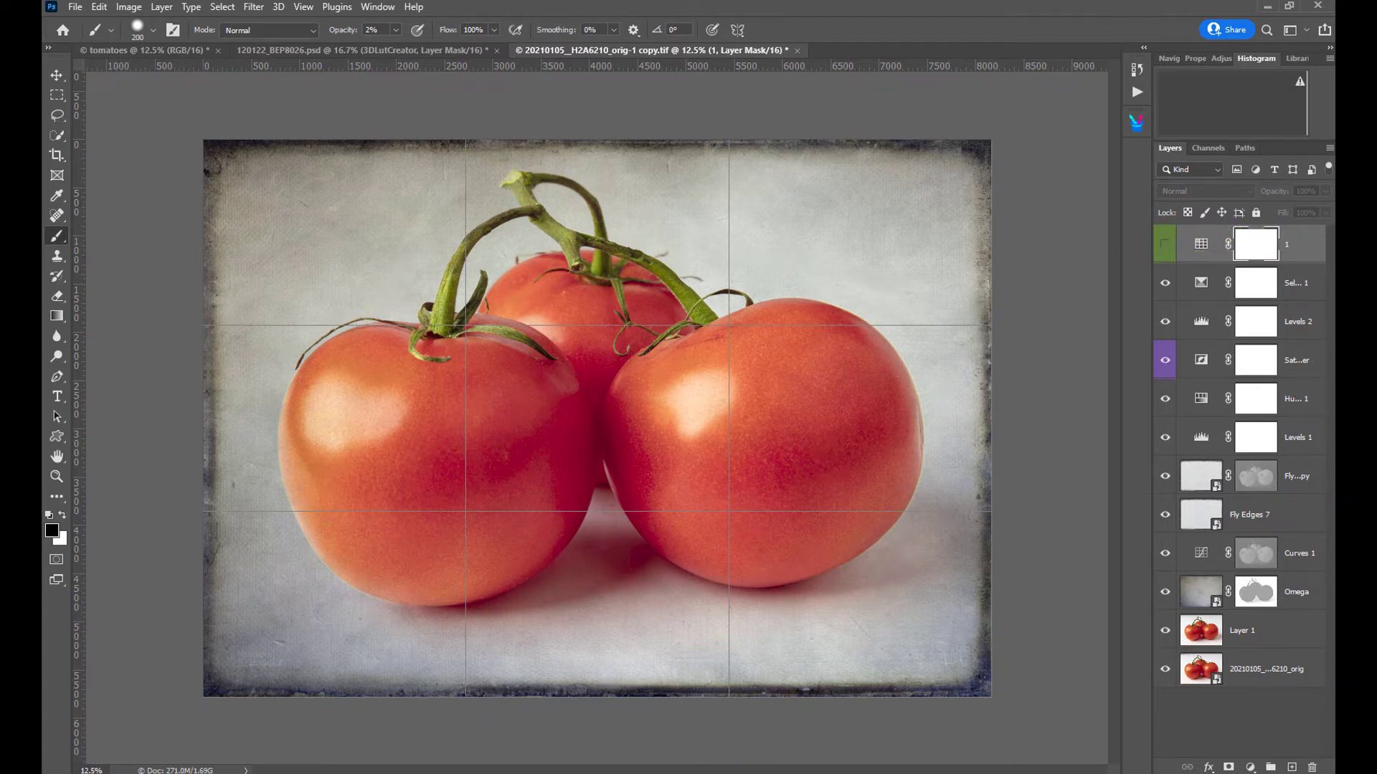
- Switch back to 3D LUT Creator, show the black-and-white mask preview, and send it to Photoshop as a LUT
{"action": "mouse_move", "coordinate": [581, 771]}
{"action": "mouse_move", "coordinate": [747, 772]}
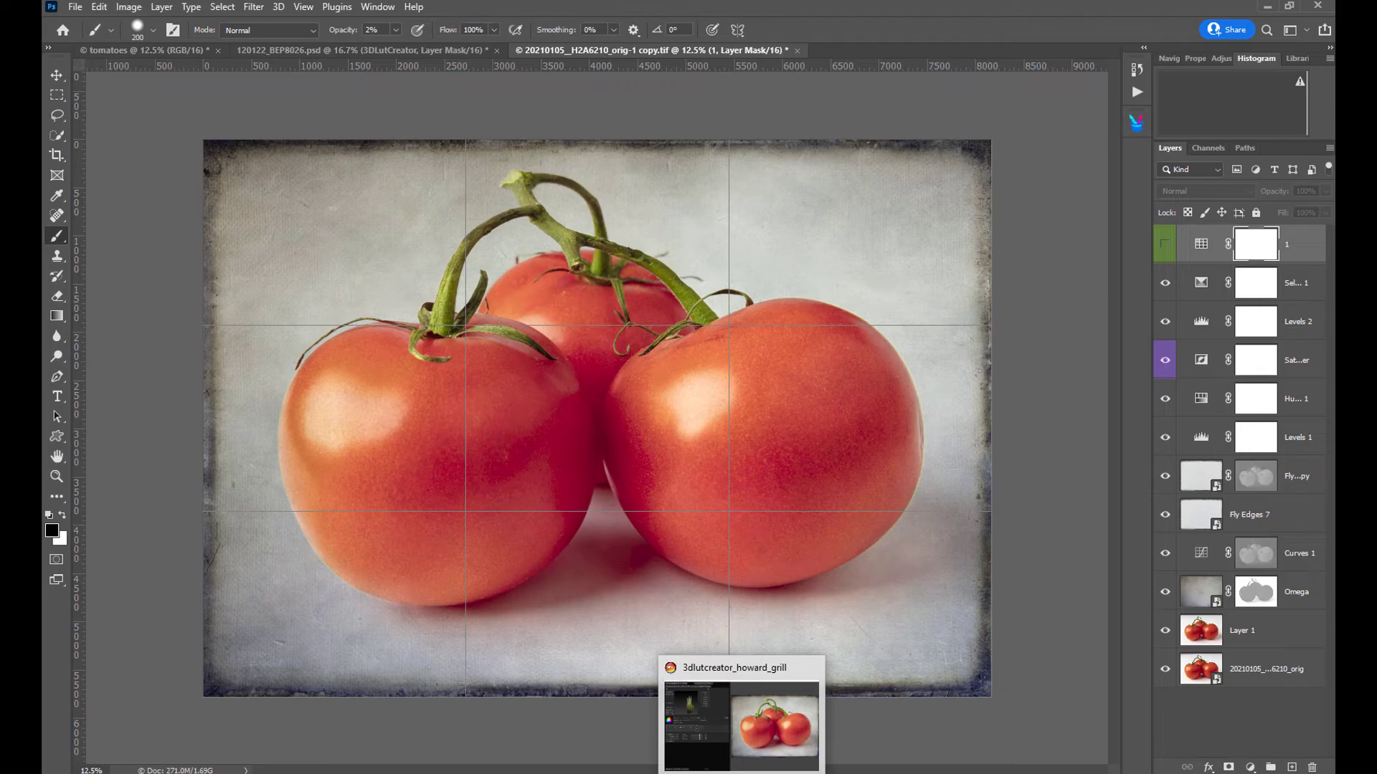
{"action": "left_click", "coordinate": [739, 753]}
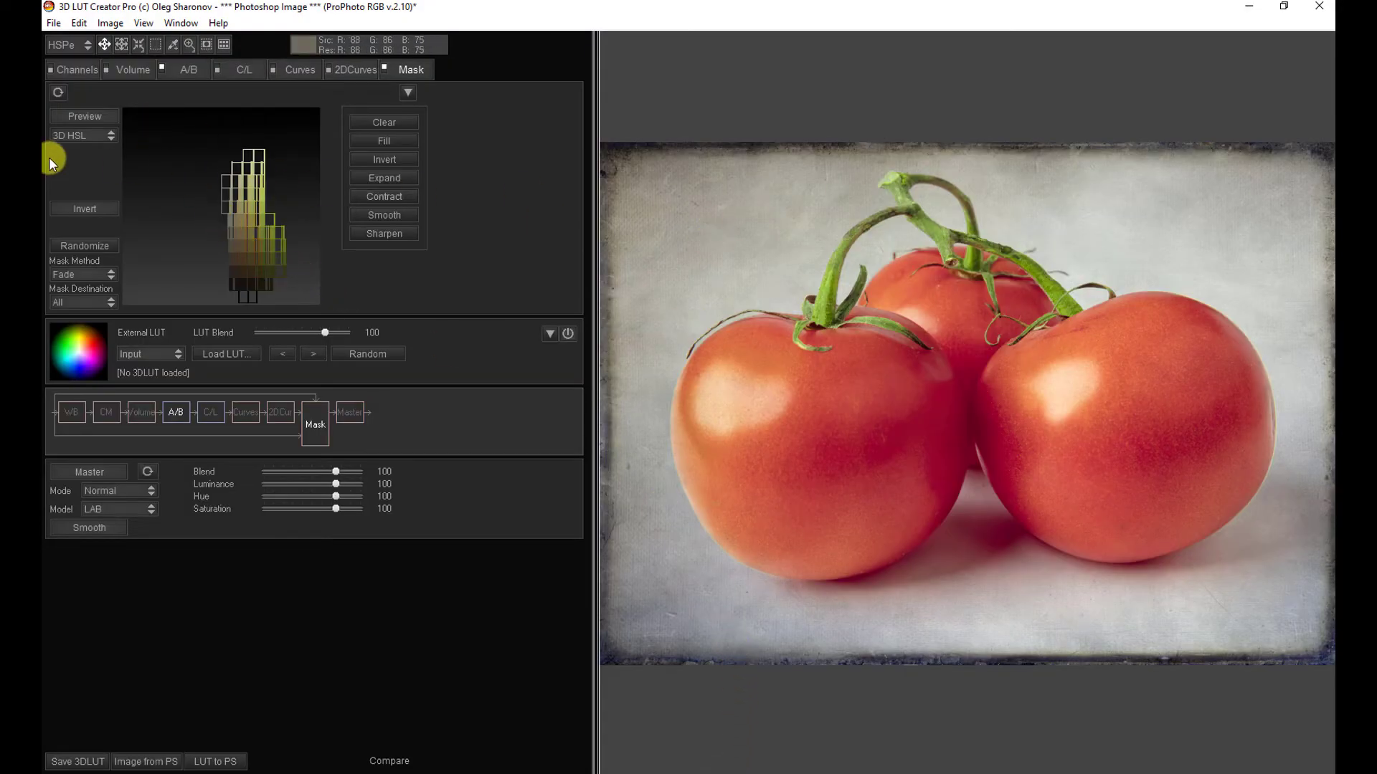
{"action": "left_click", "coordinate": [81, 116]}
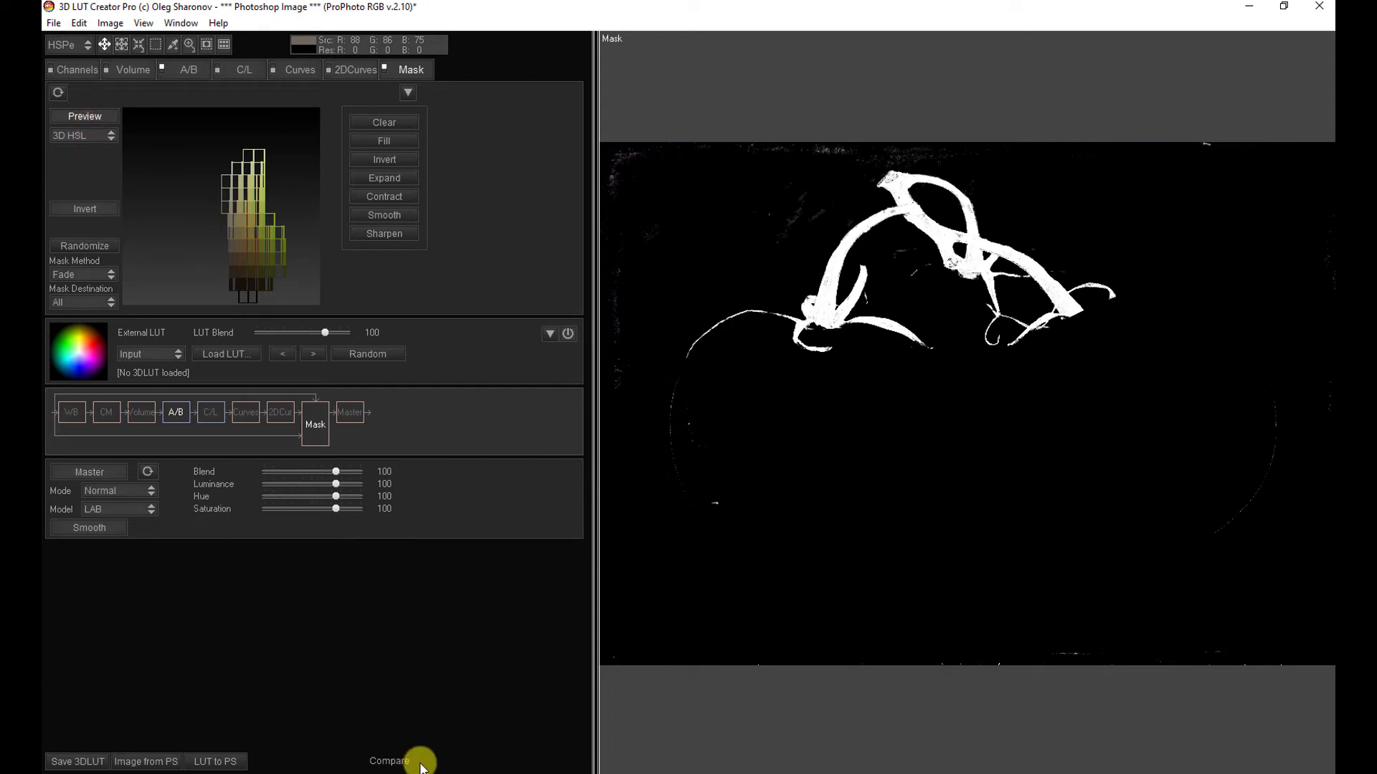
{"action": "left_click", "coordinate": [225, 760]}
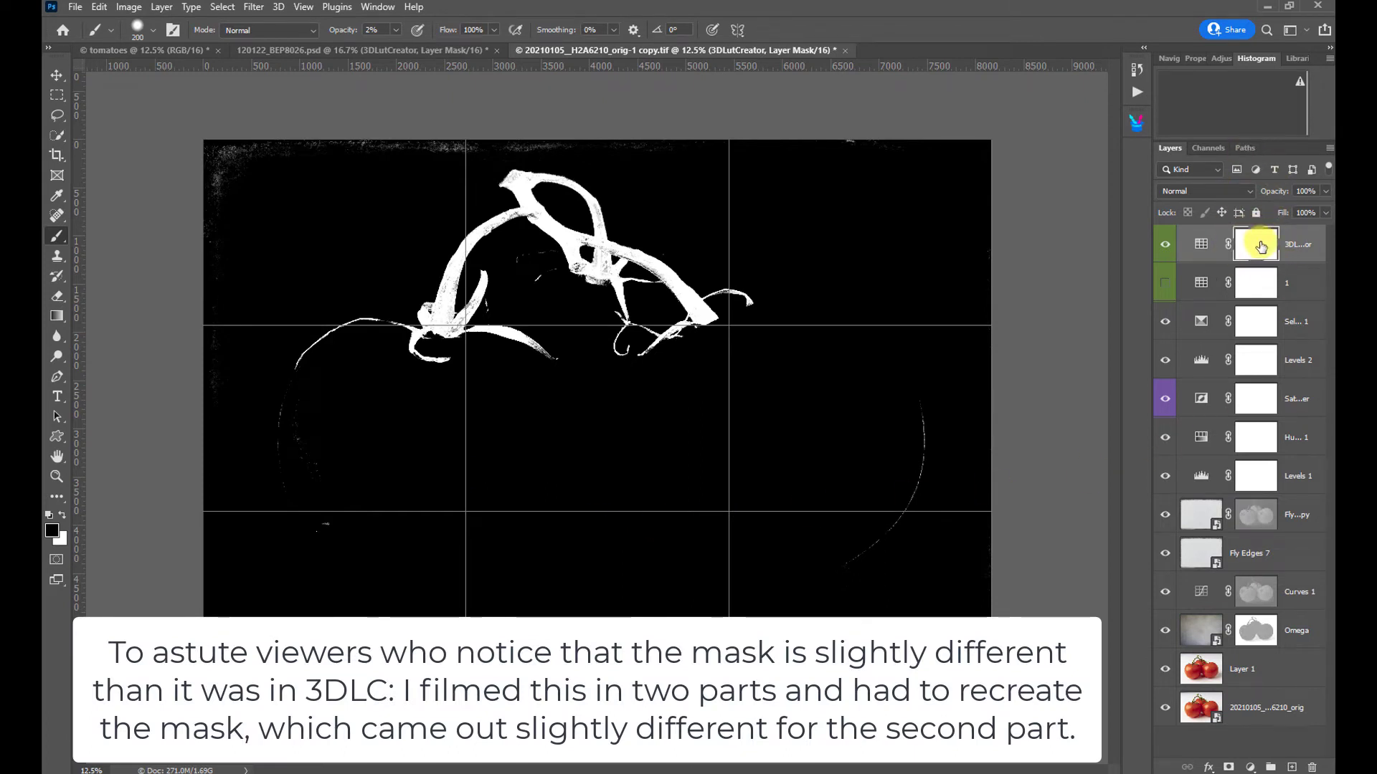
- Duplicate the Red channel of the black-and-white mask image as a new channel named "Sterms Mask"
{"action": "left_click", "coordinate": [1206, 149]}
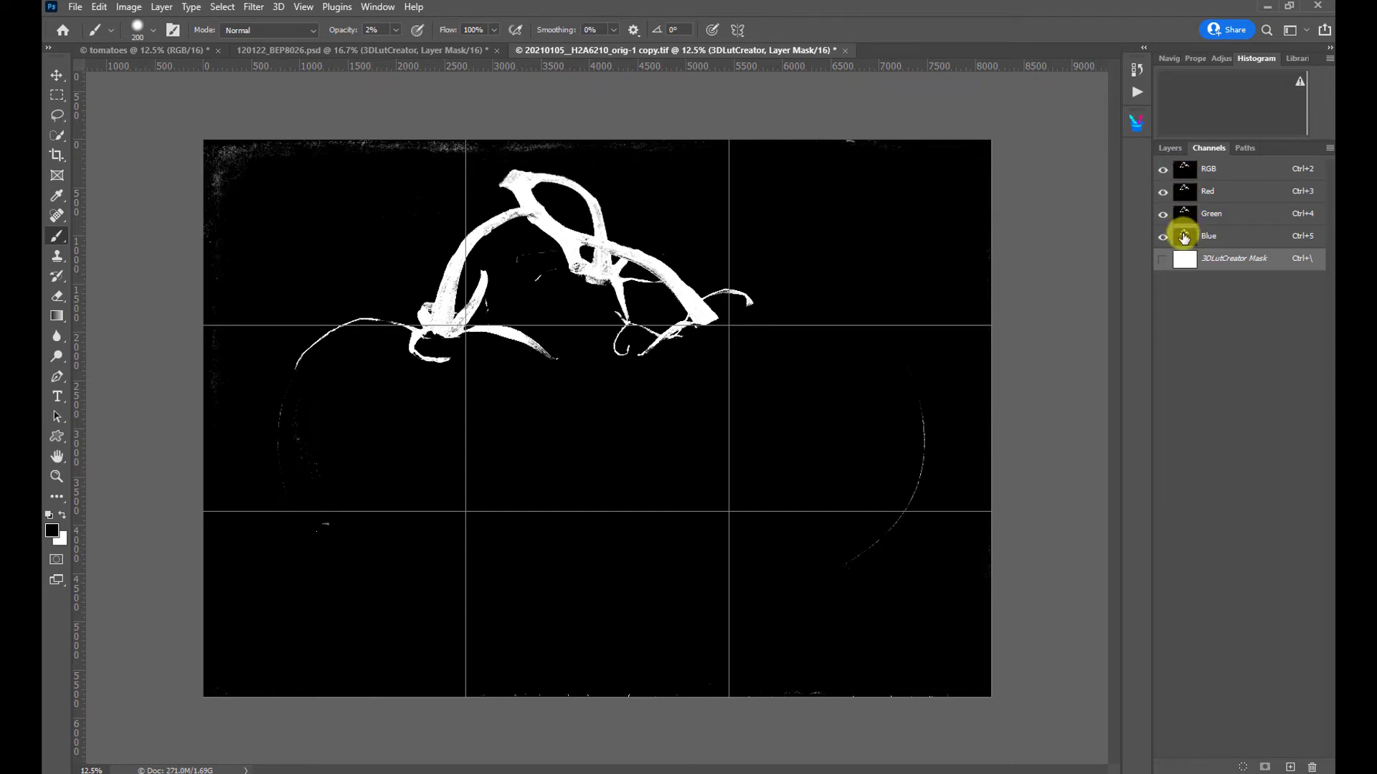
{"action": "left_click", "coordinate": [1210, 192]}
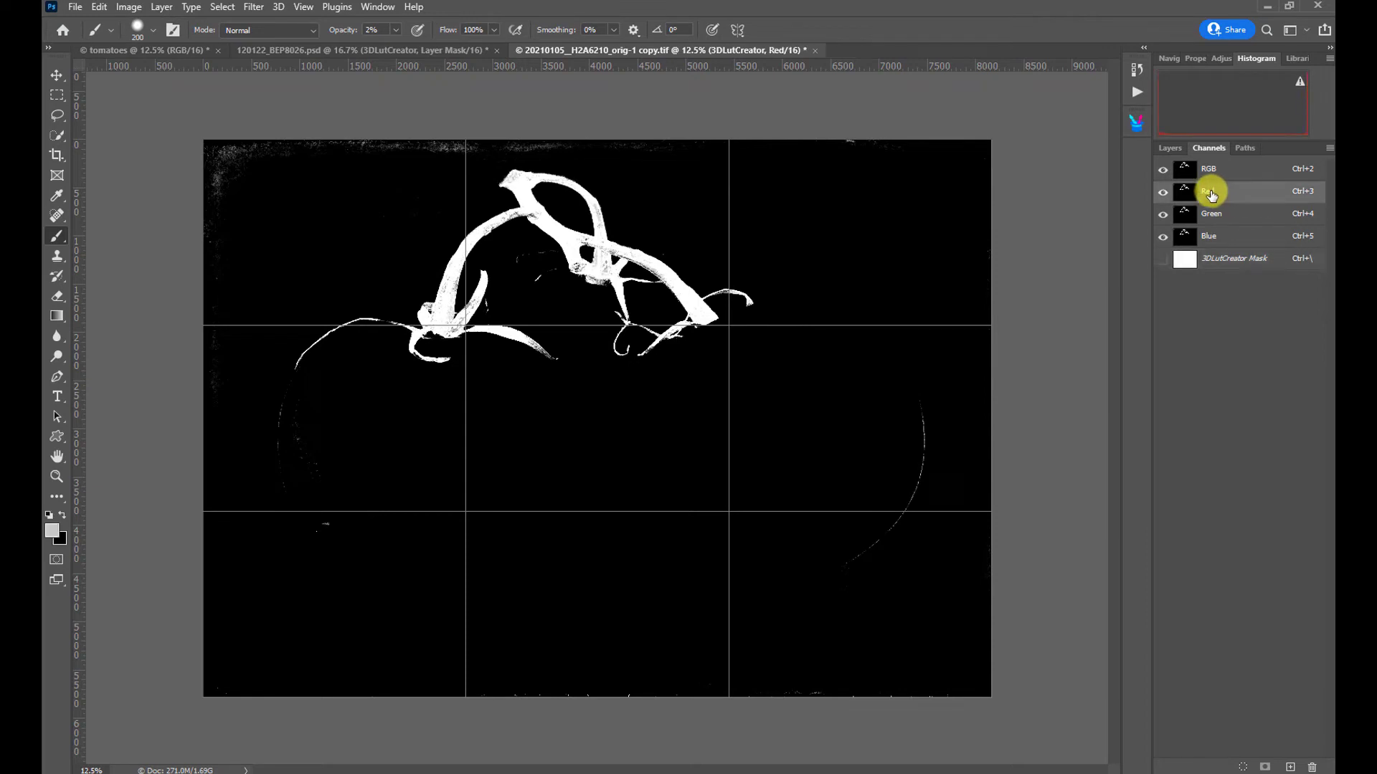
{"action": "right_click", "coordinate": [1212, 194]}
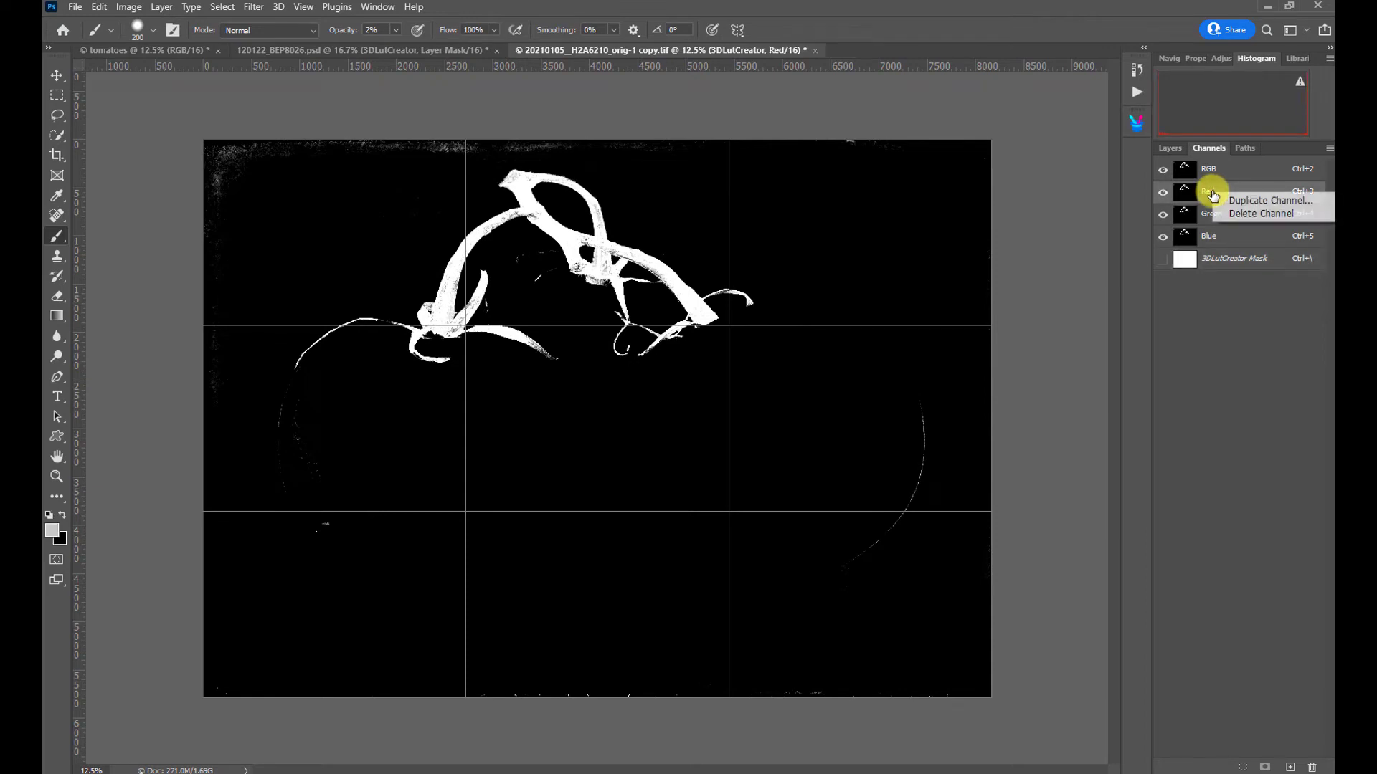
{"action": "left_click", "coordinate": [1251, 202]}
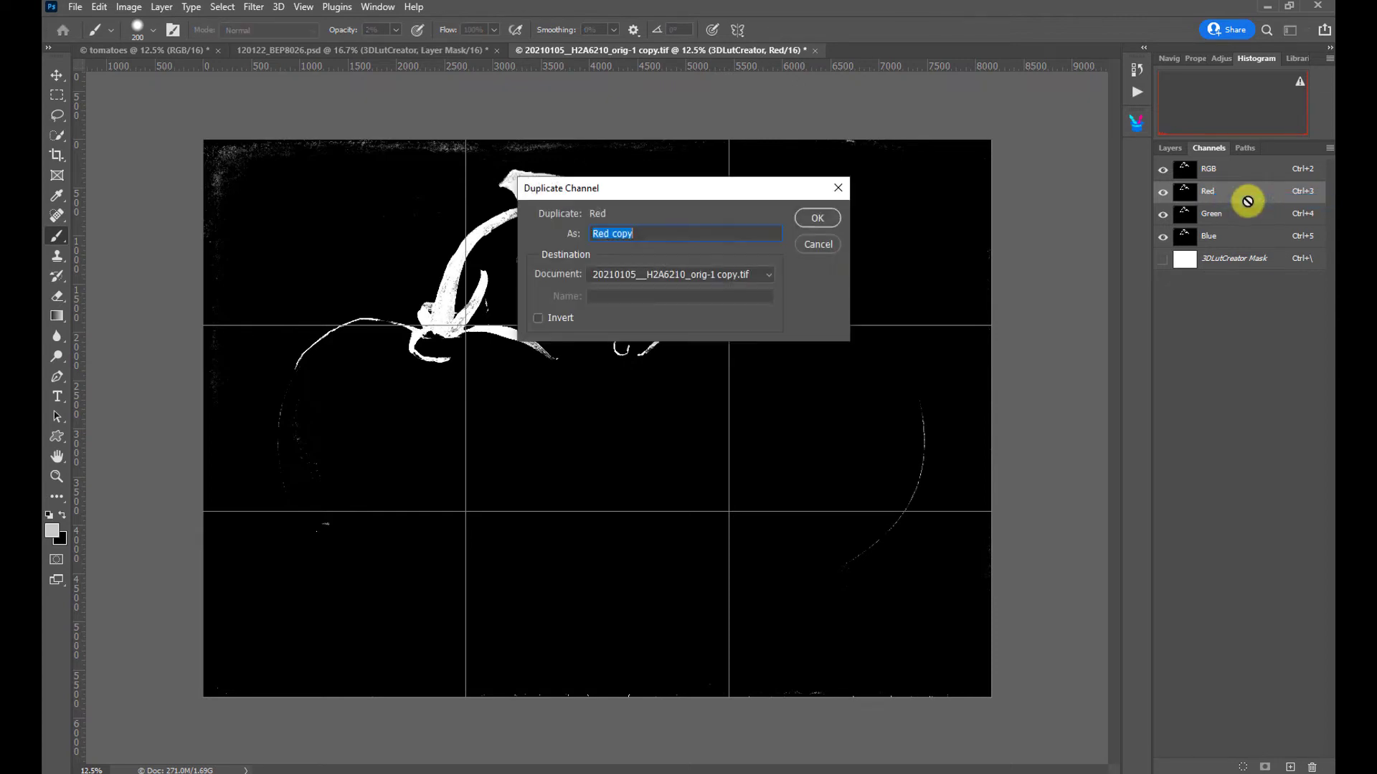
{"action": "double_click", "coordinate": [656, 234]}
{"action": "type", "text": "Sterms"}
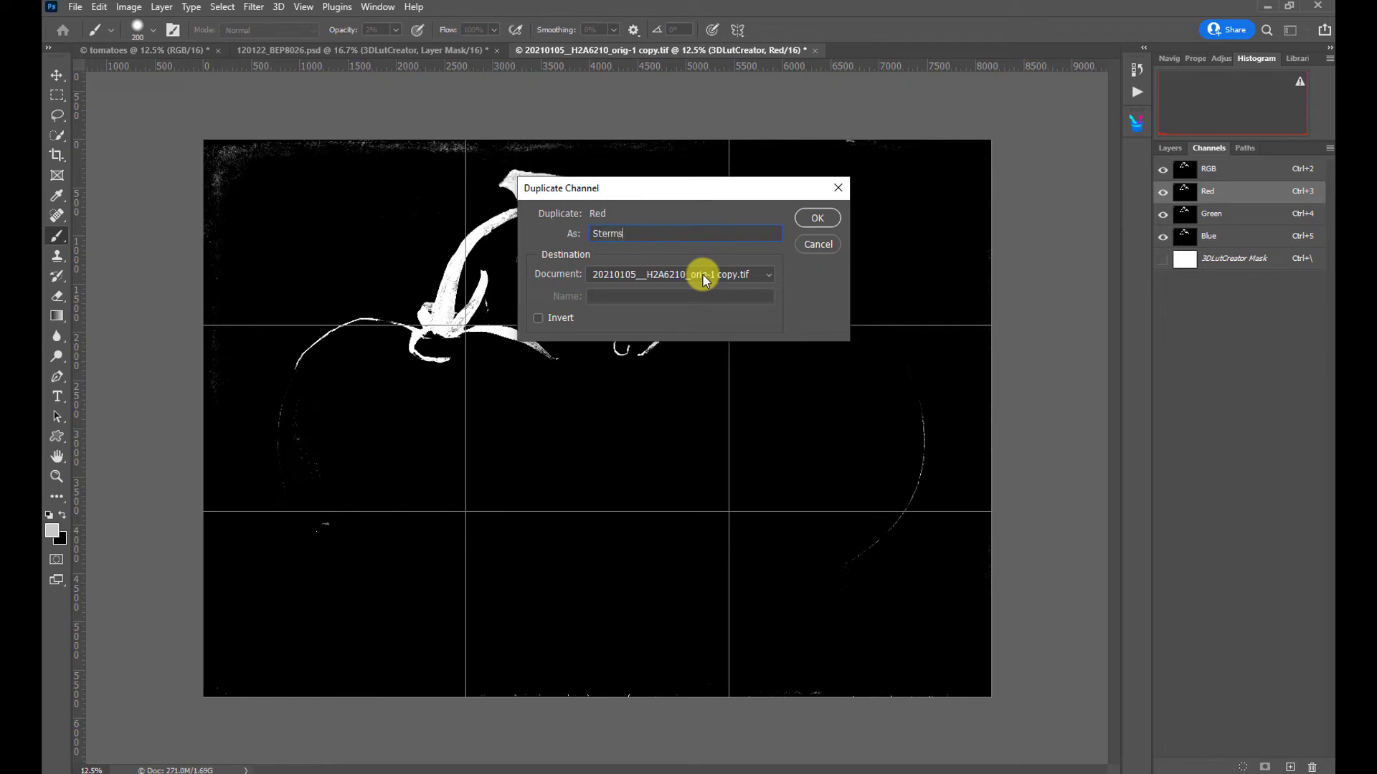
{"action": "type", "text": " Mask"}
{"action": "left_click", "coordinate": [817, 216]}
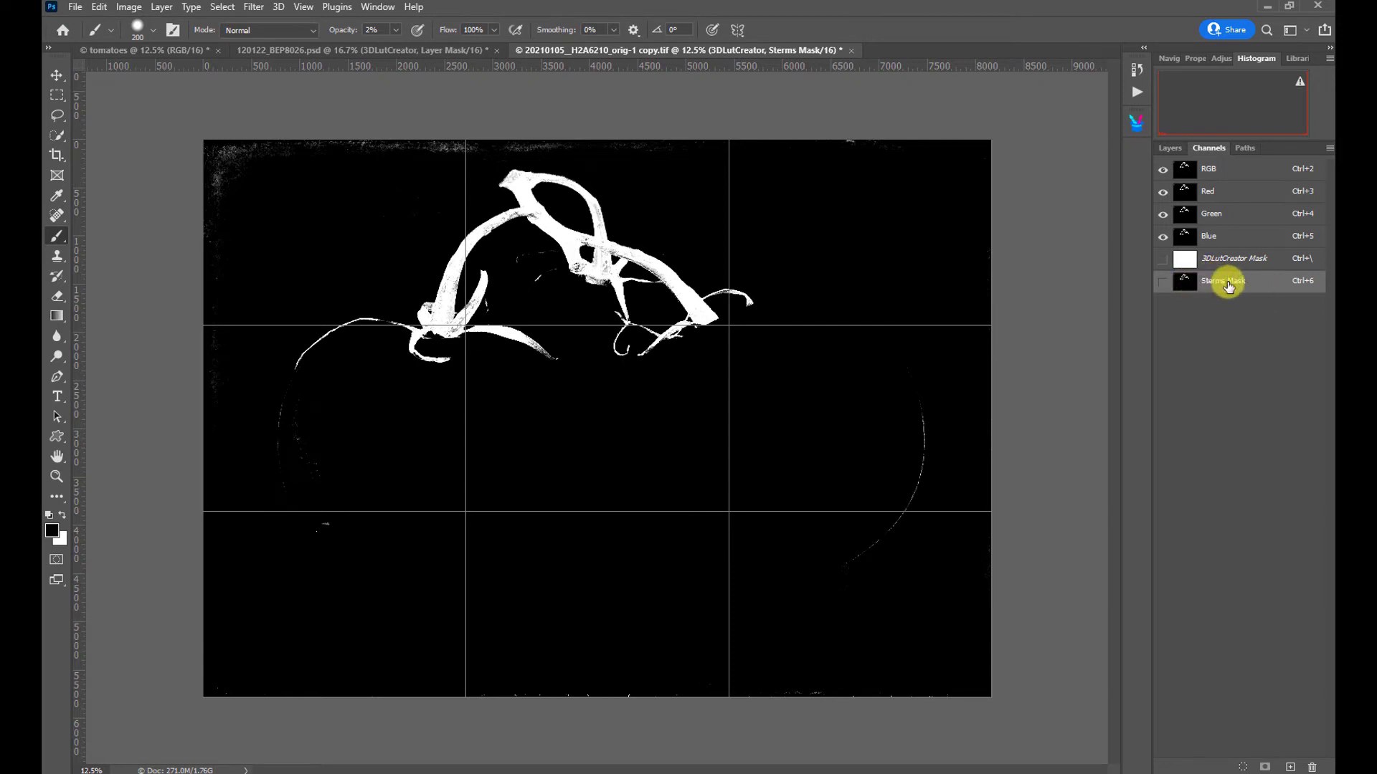
- Delete the 3DLutCreator layer that displays the black-and-white mask
{"action": "left_click", "coordinate": [1168, 147]}
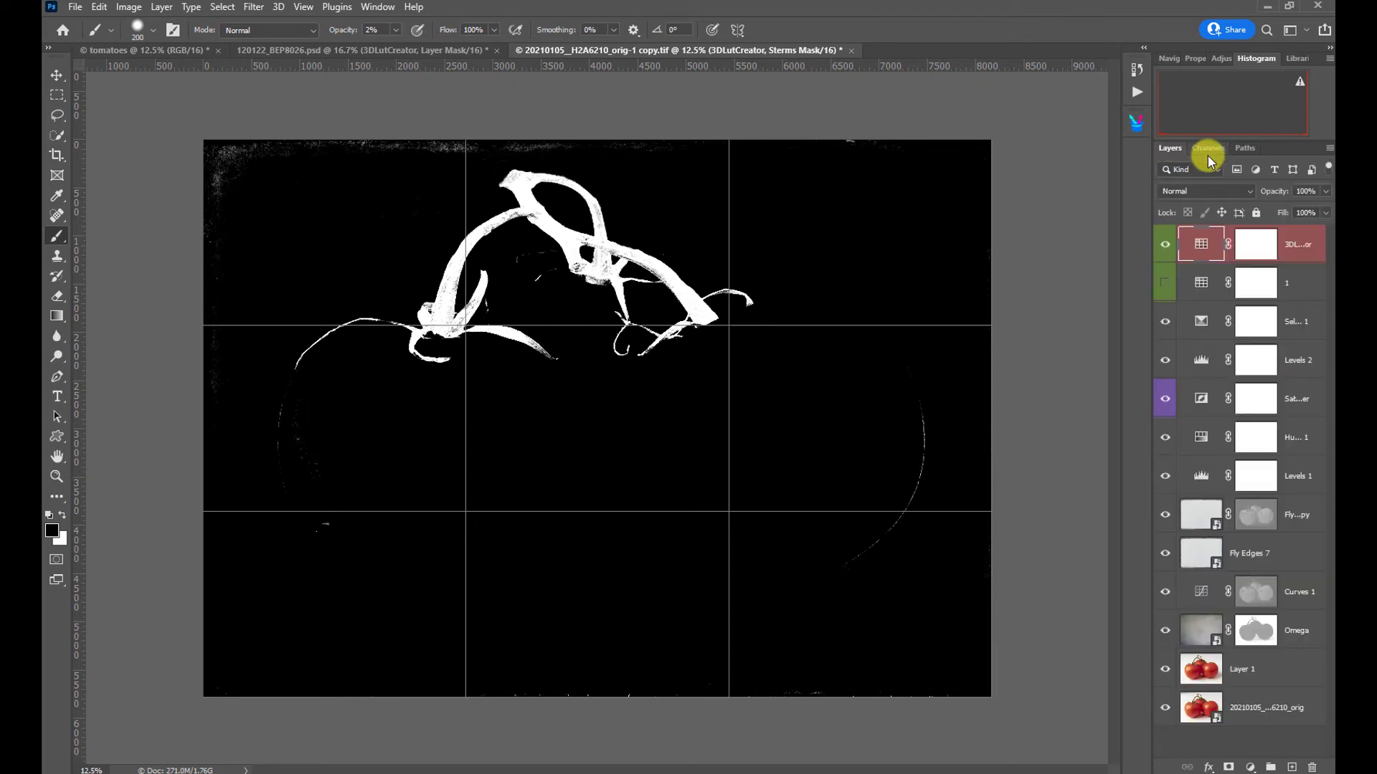
{"action": "right_click", "coordinate": [1300, 238]}
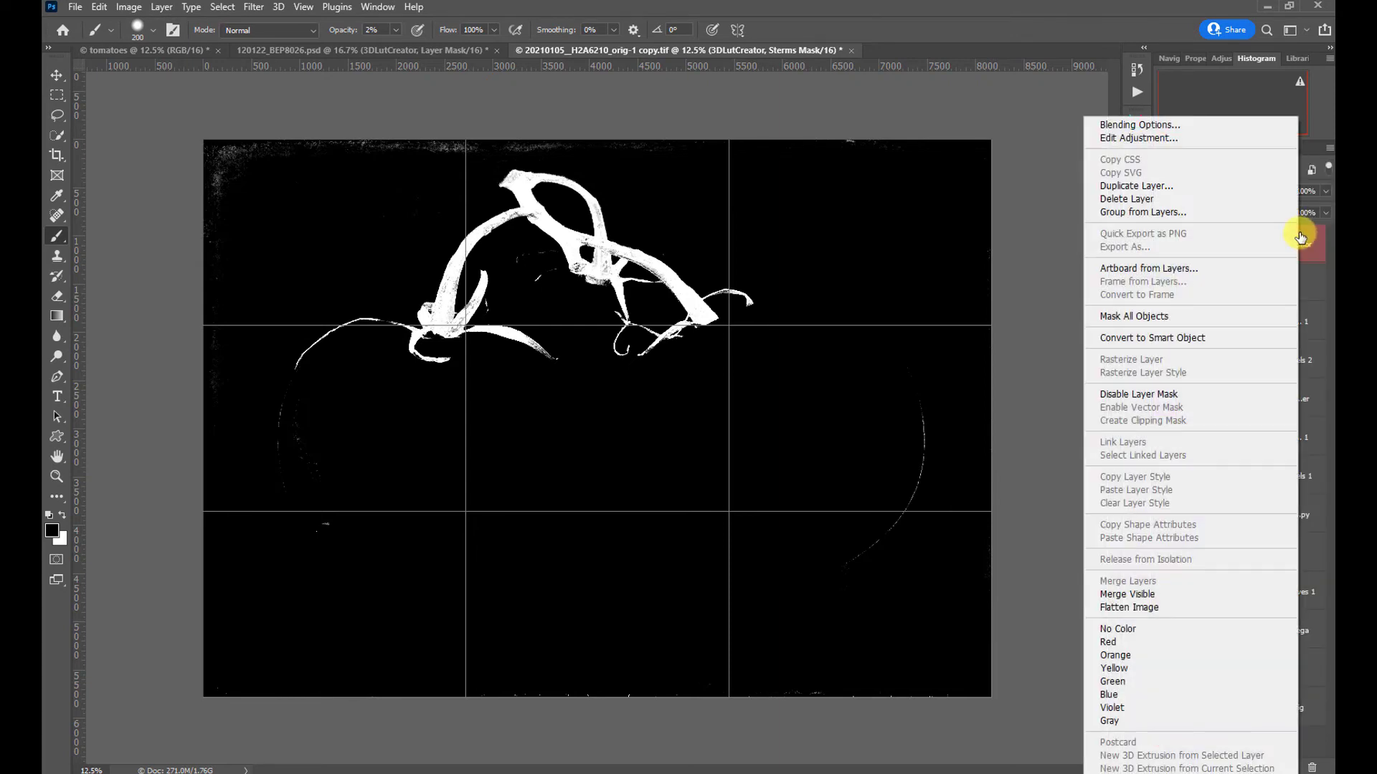
{"action": "left_click", "coordinate": [1125, 199]}
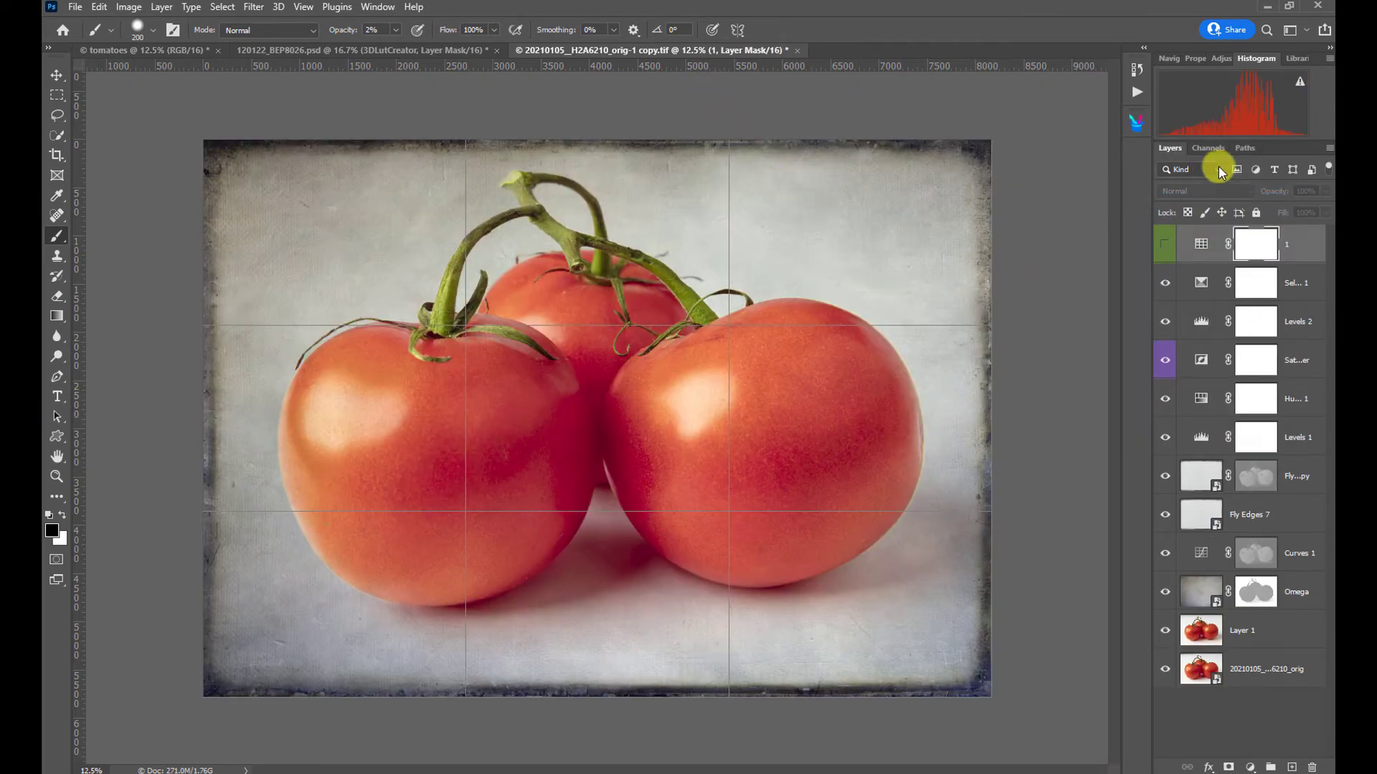
- Load the Sterms Mask channel as a selection around the tomato stems and return to the layers
{"action": "left_click", "coordinate": [1209, 148]}
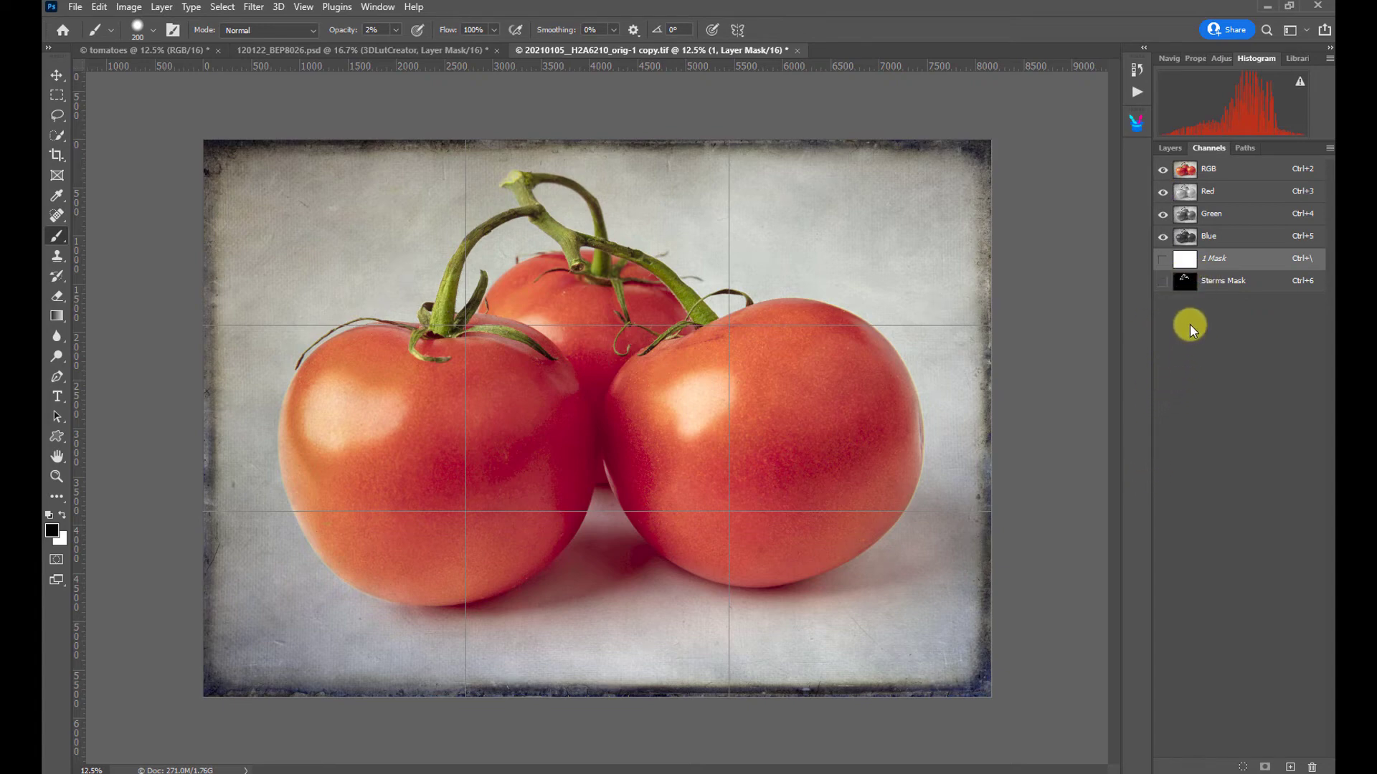
{"action": "left_click", "coordinate": [1185, 282], "text": "ctrl"}
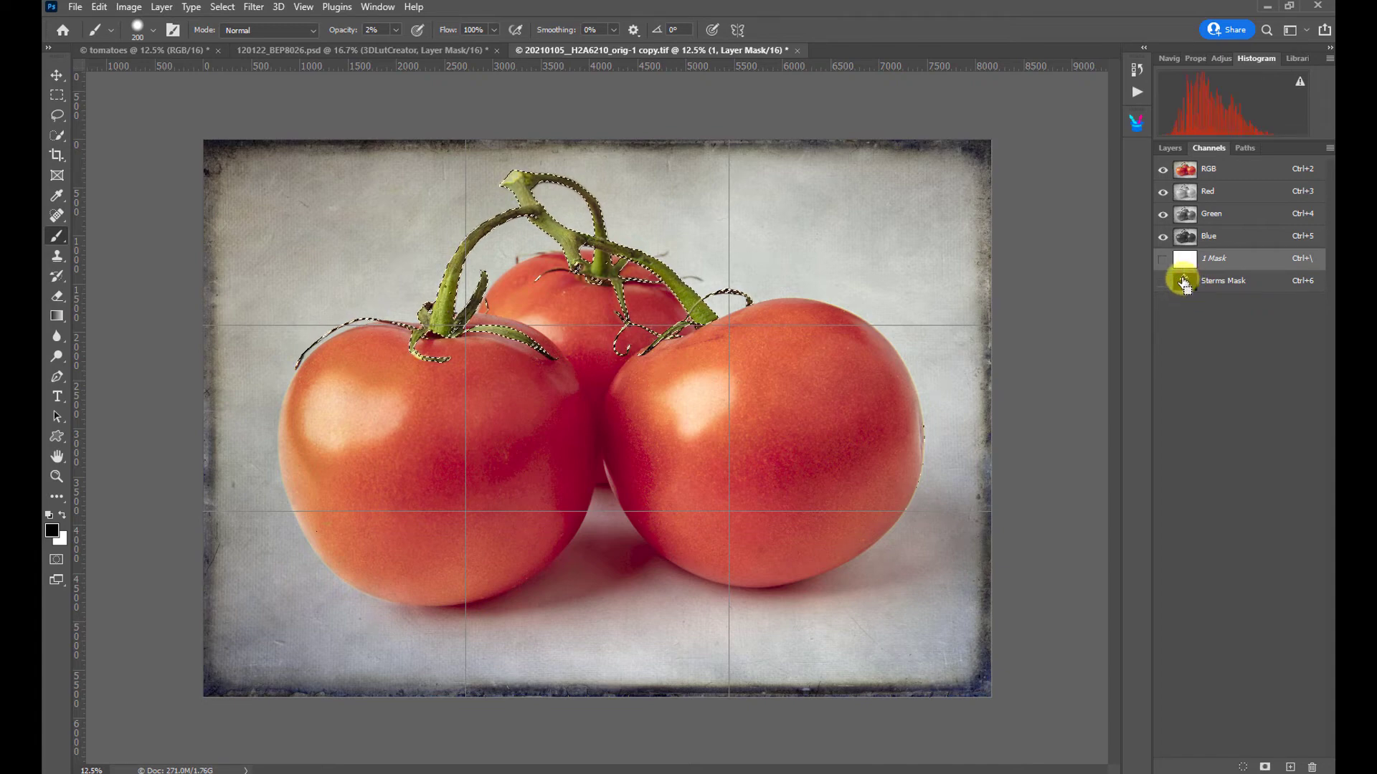
{"action": "left_click", "coordinate": [538, 361]}
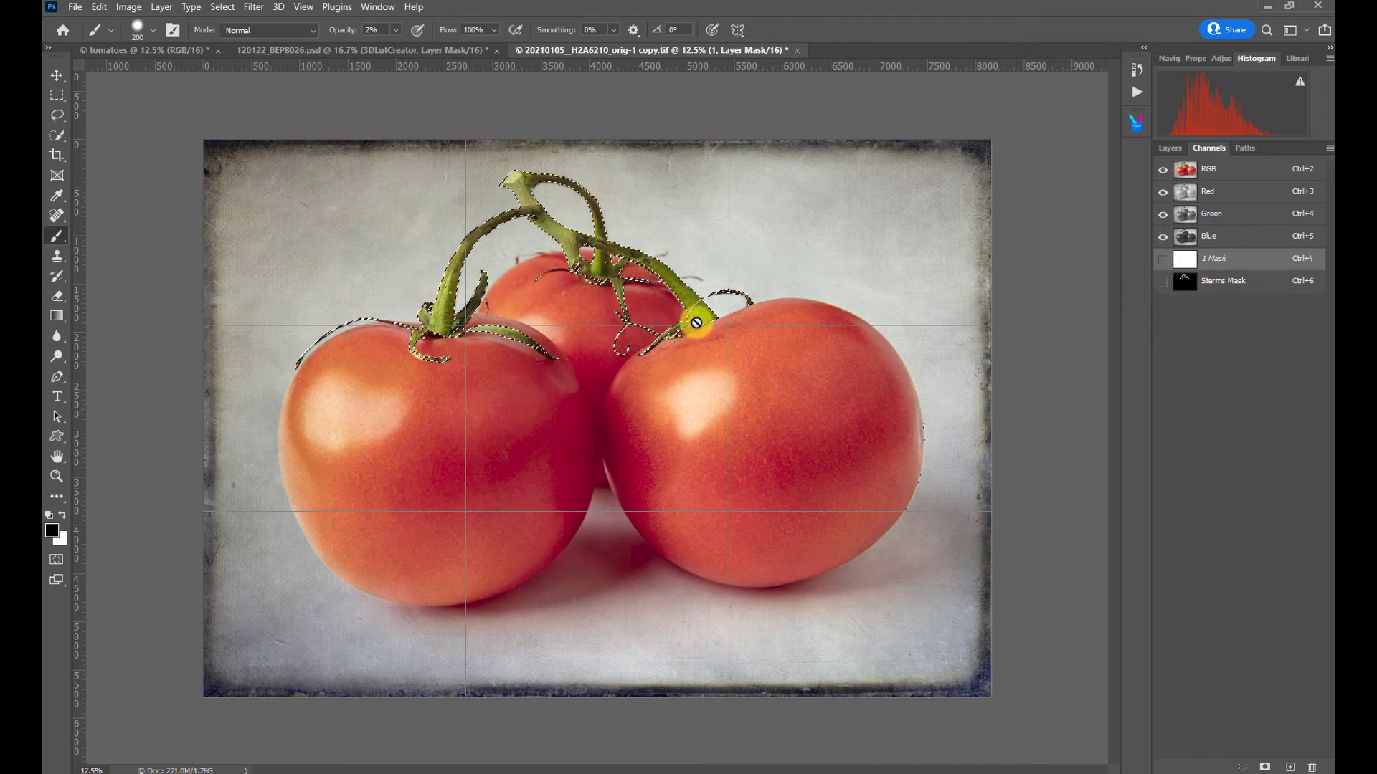
{"action": "left_click", "coordinate": [1172, 149]}
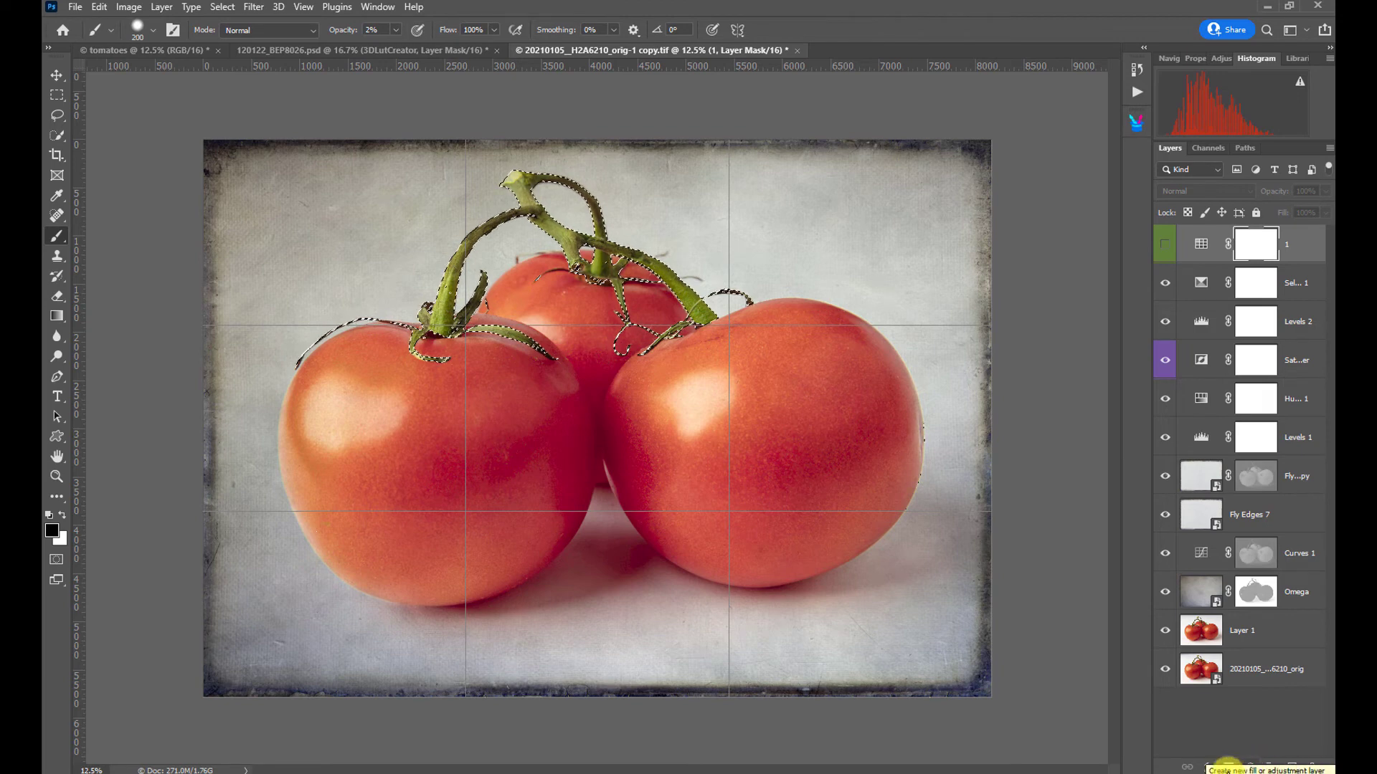
- Add a Curves adjustment layer masked by the stem selection and raise its lower midtones to brighten the stems strongly
{"action": "left_click", "coordinate": [1251, 767]}
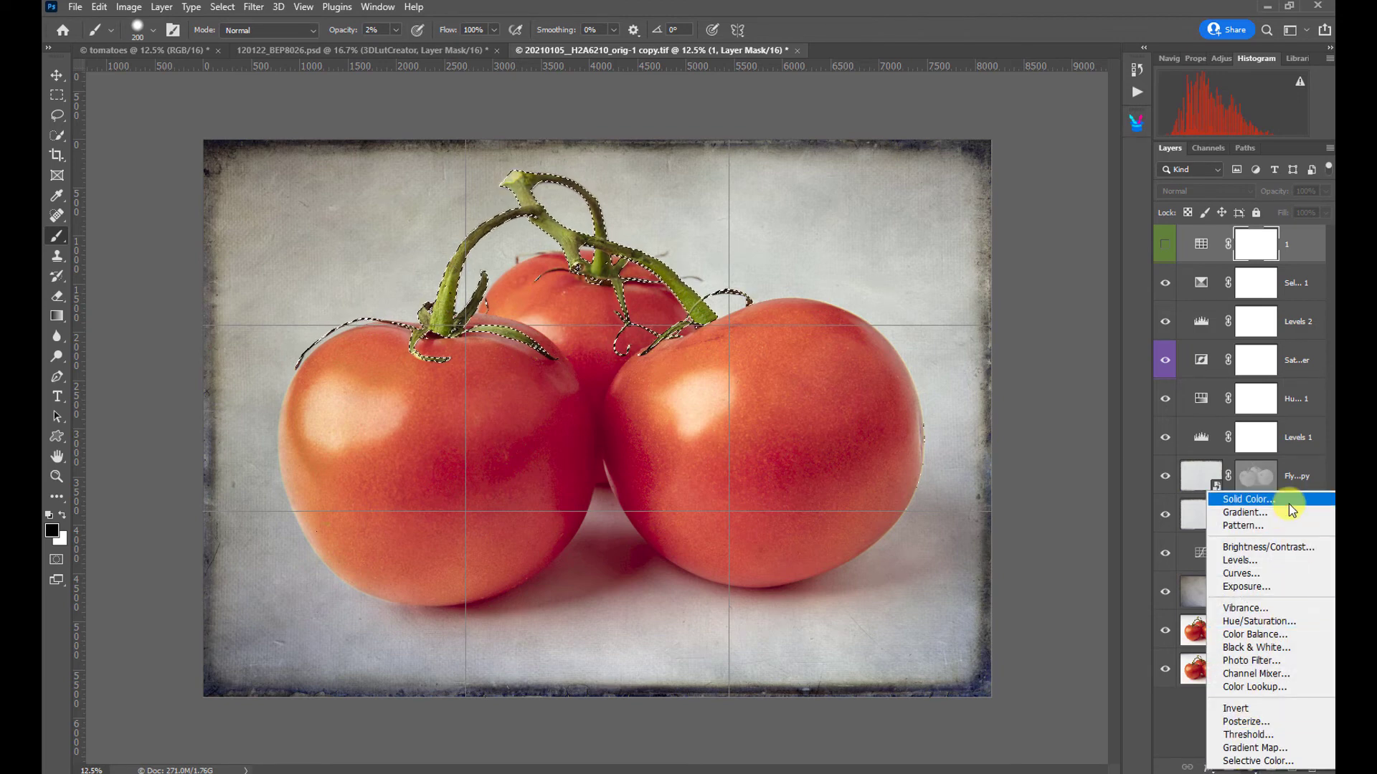
{"action": "left_click", "coordinate": [1259, 574]}
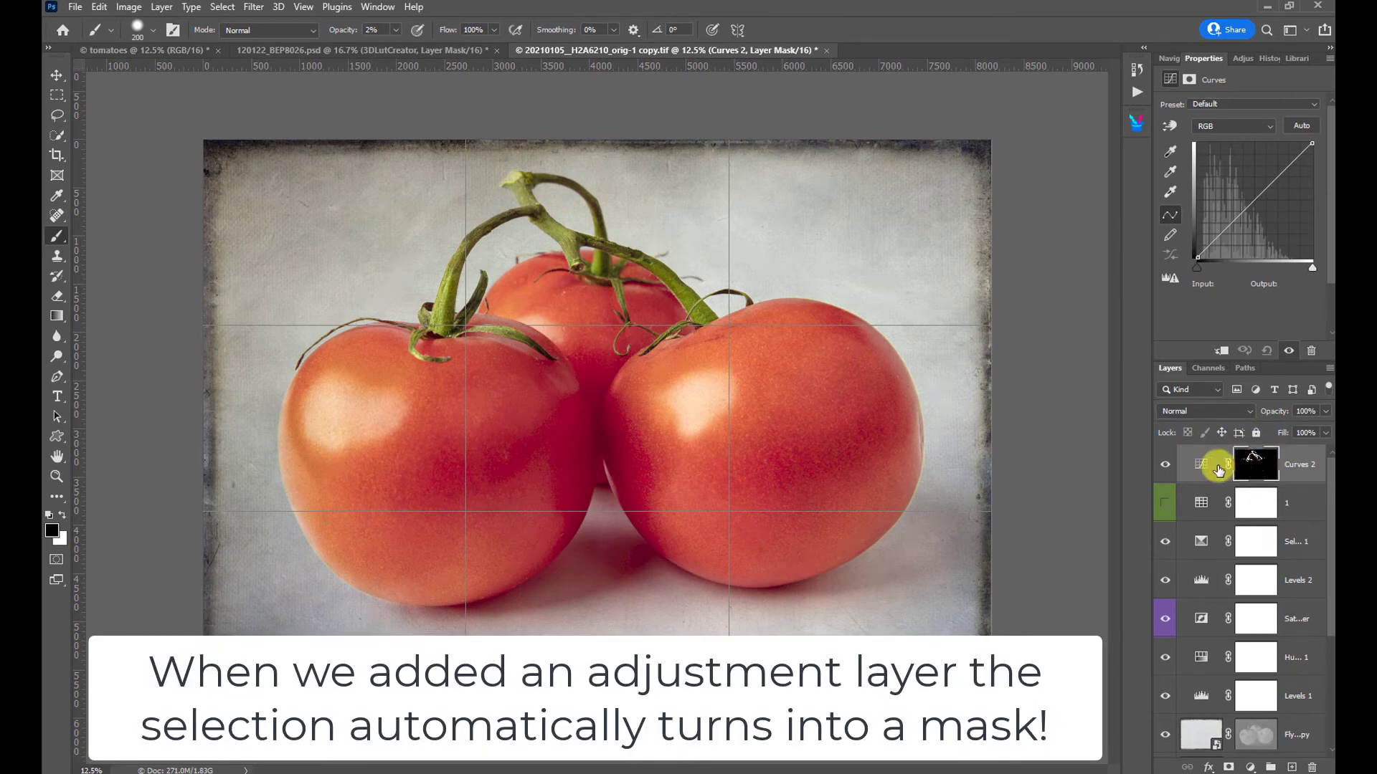
{"action": "mouse_move", "coordinate": [1226, 227]}
{"action": "left_mouse_down"}
{"action": "mouse_move", "coordinate": [1217, 204]}
{"action": "mouse_move", "coordinate": [1239, 240]}
{"action": "mouse_move", "coordinate": [1239, 227]}
{"action": "left_mouse_up"}
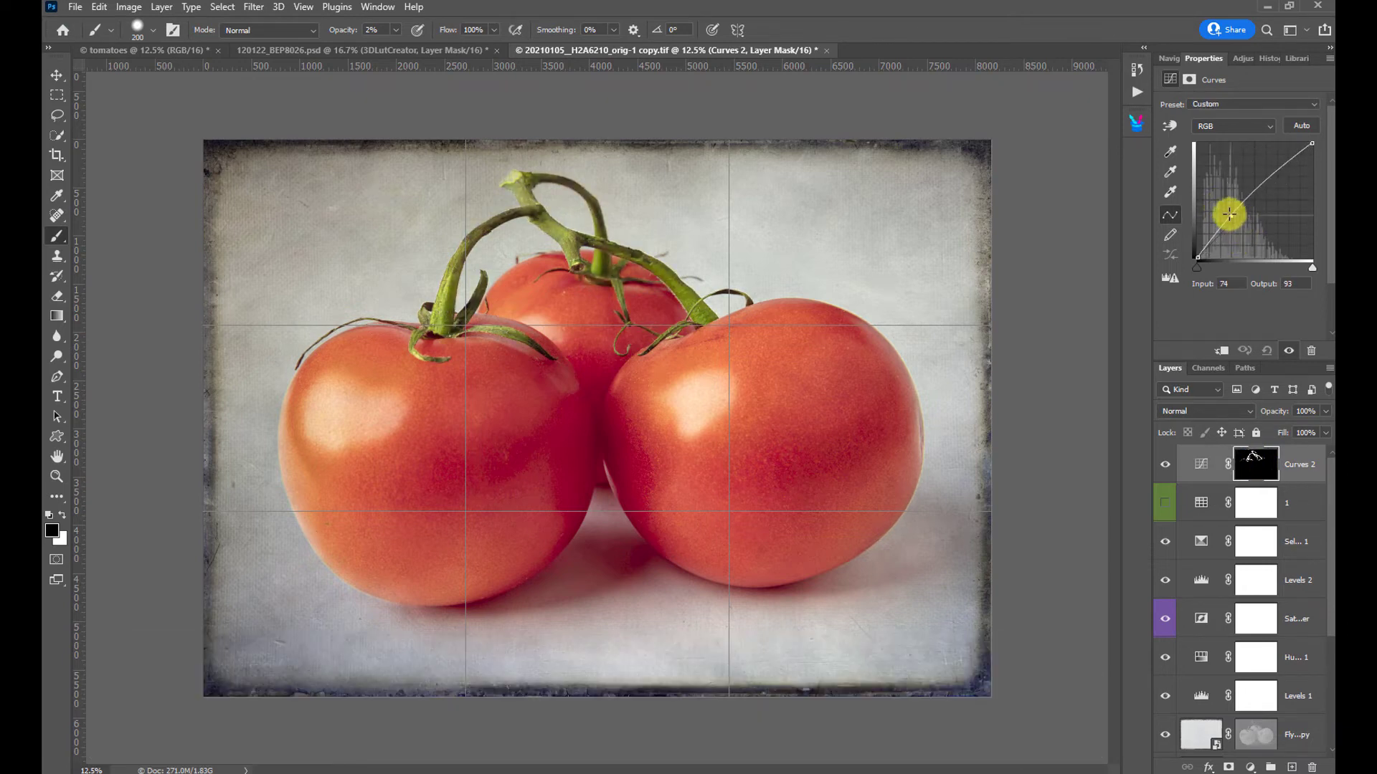
{"action": "left_click_drag", "start_coordinate": [1229, 214], "coordinate": [1221, 207]}
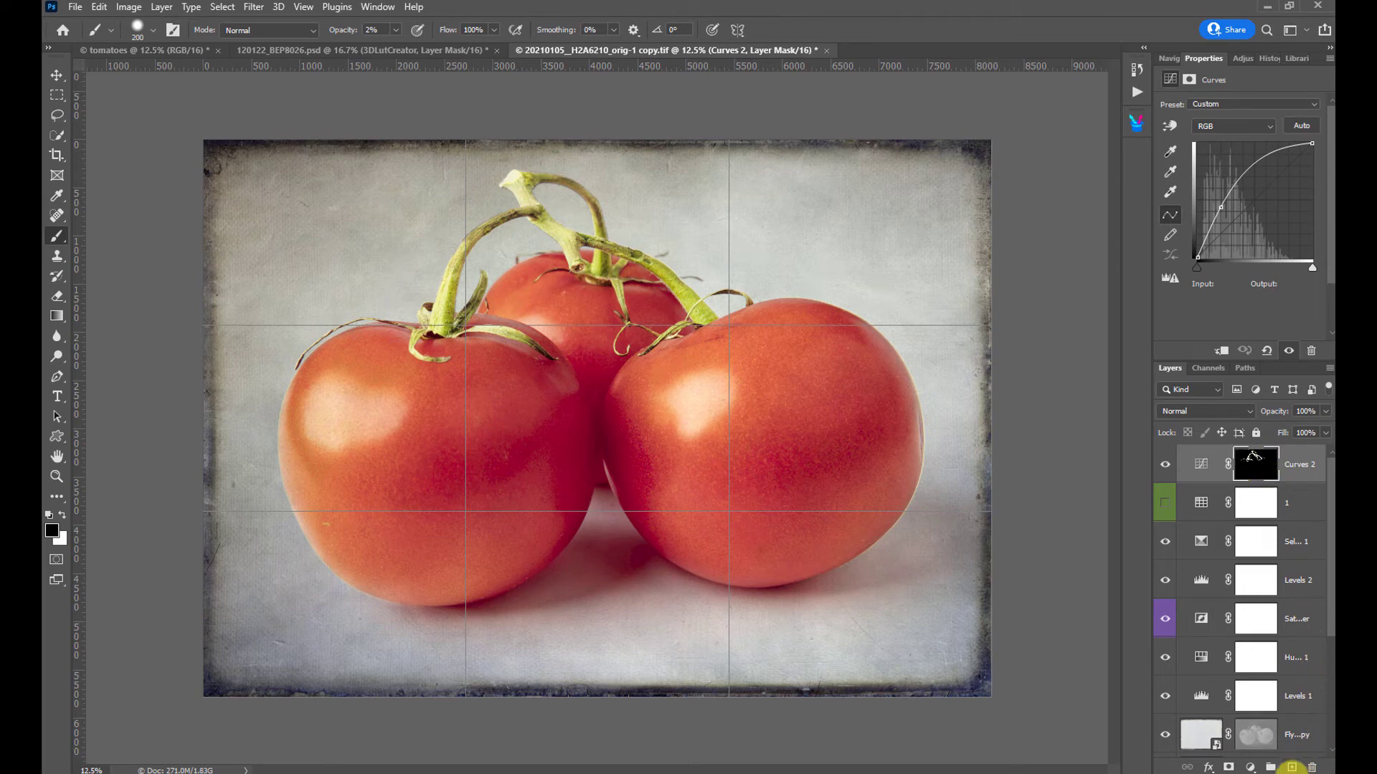
- Add a Black & White adjustment layer above Curves 2 and delete its blank layer mask
{"action": "left_click", "coordinate": [1250, 767]}
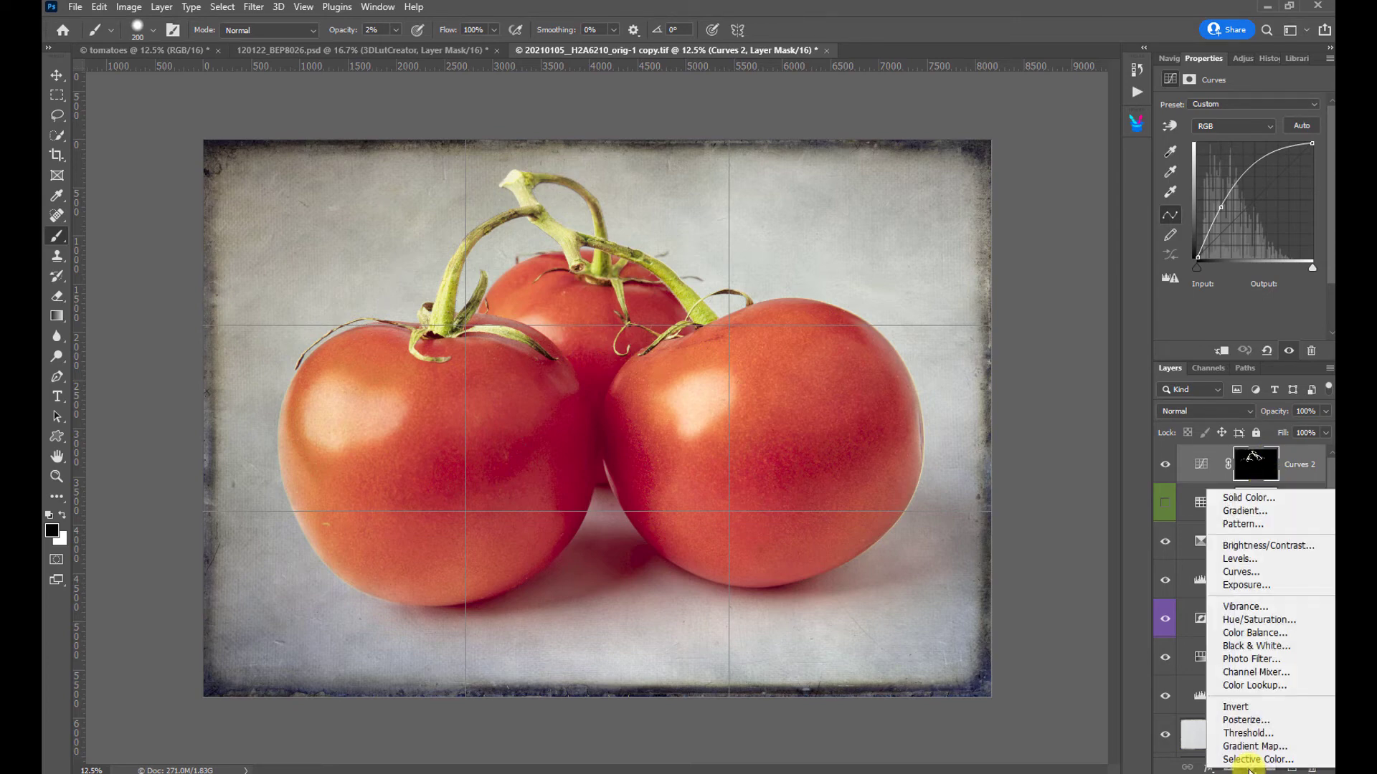
{"action": "left_click", "coordinate": [1244, 647]}
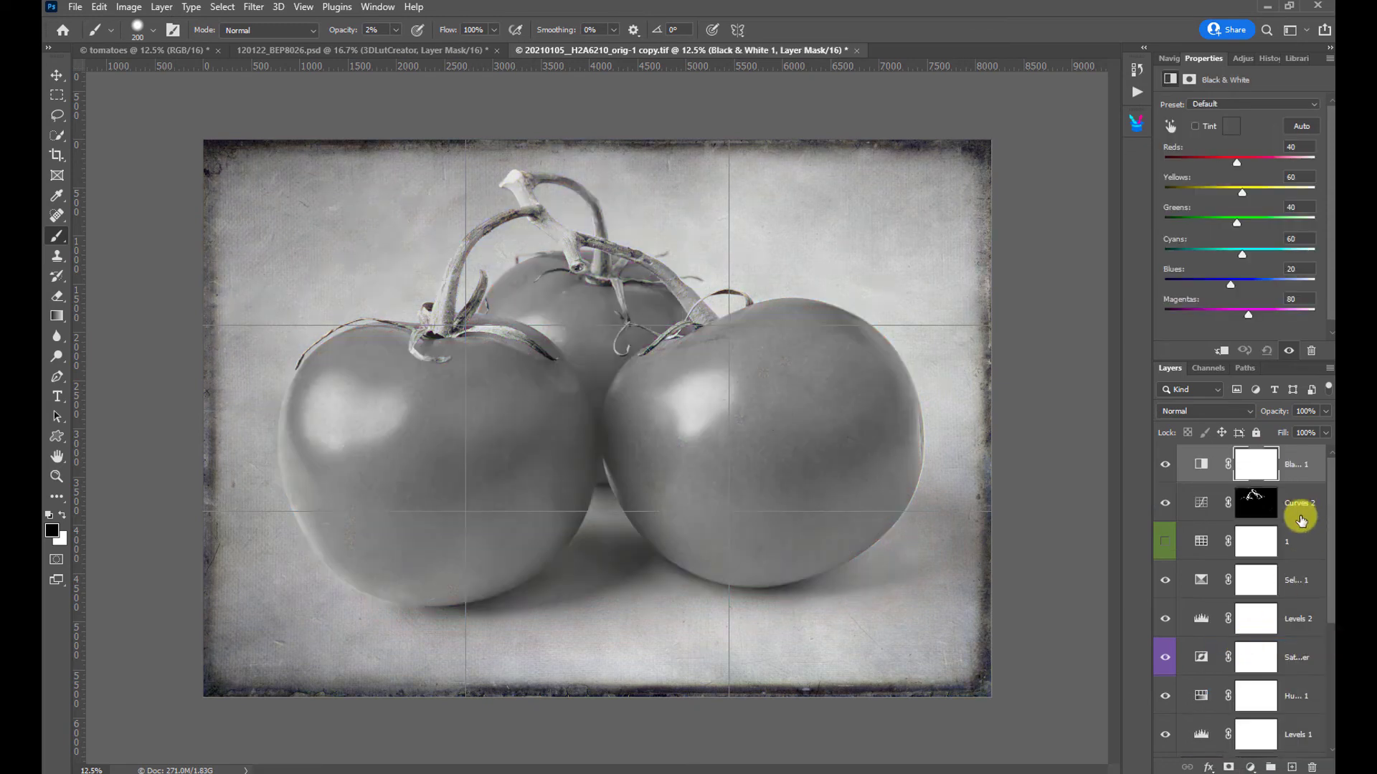
{"action": "right_click", "coordinate": [1249, 471]}
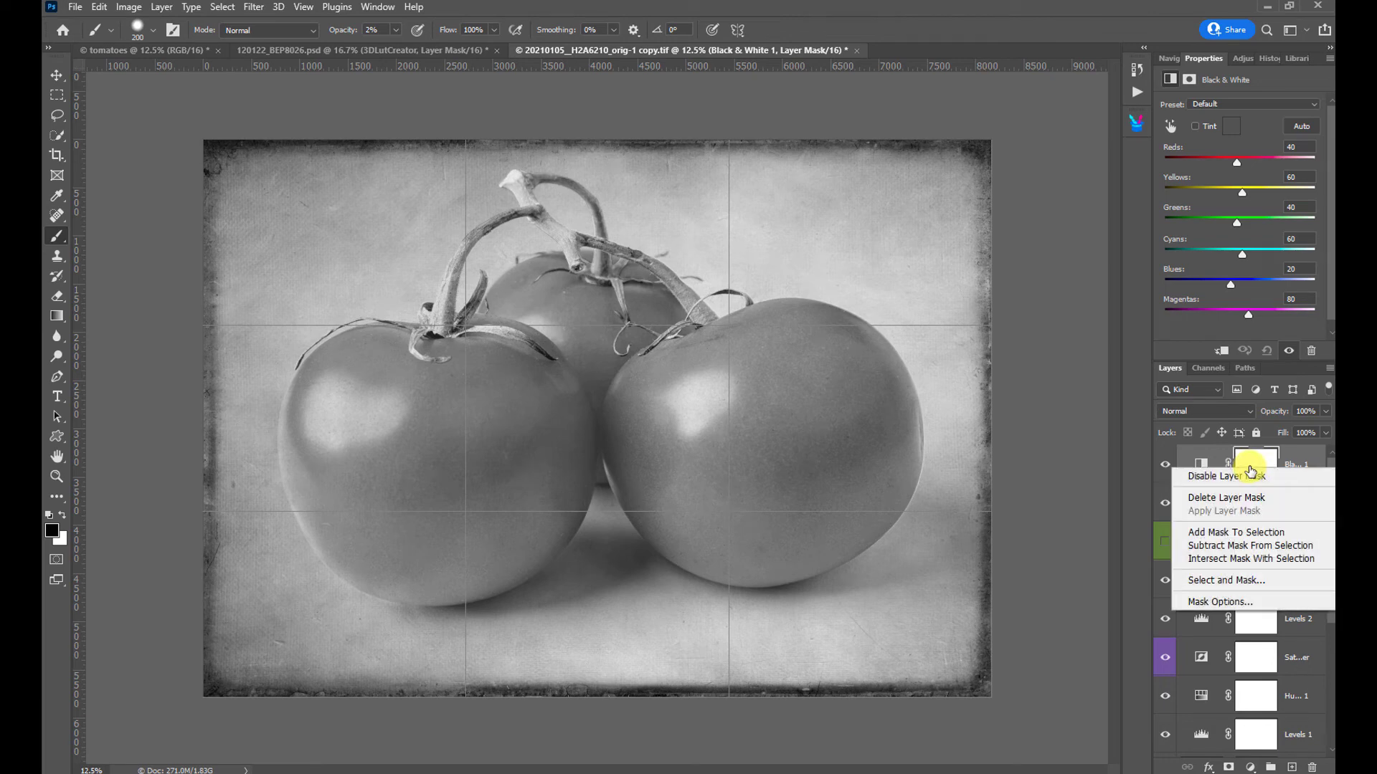
{"action": "left_click", "coordinate": [1228, 497]}
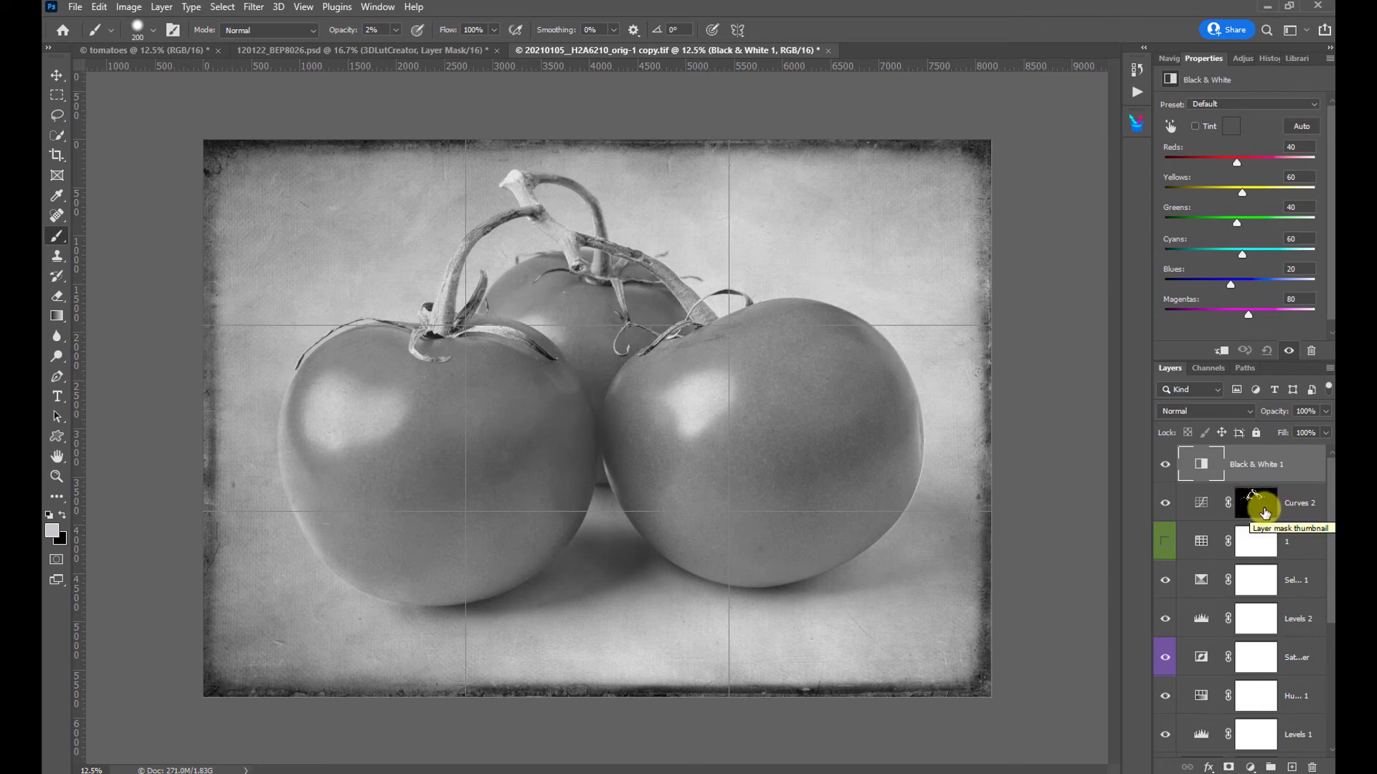
- Copy the stem mask from Curves 2 onto the Black & White 1 layer and compare the image without and with that layer
{"action": "left_click", "coordinate": [1262, 510]}
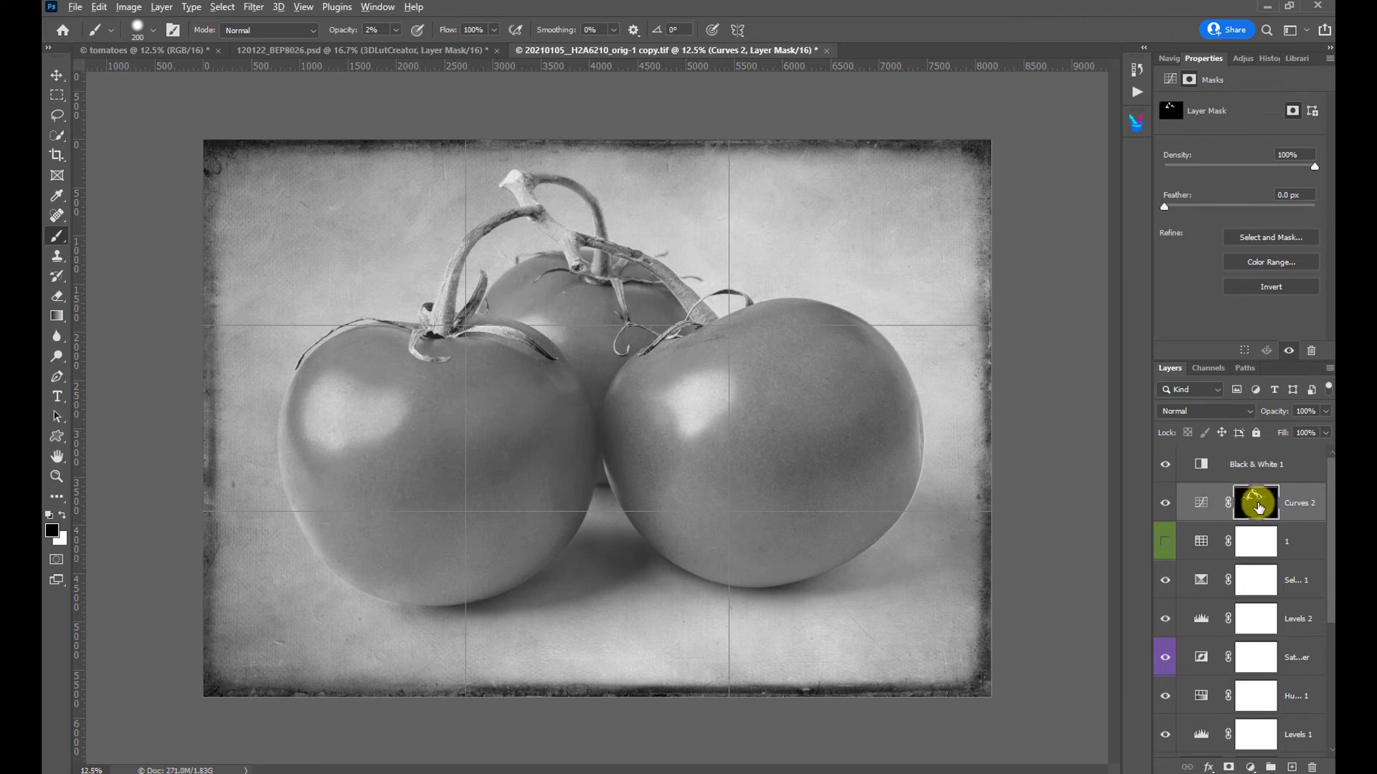
{"action": "left_click_drag", "start_coordinate": [1254, 507], "coordinate": [1255, 468]}
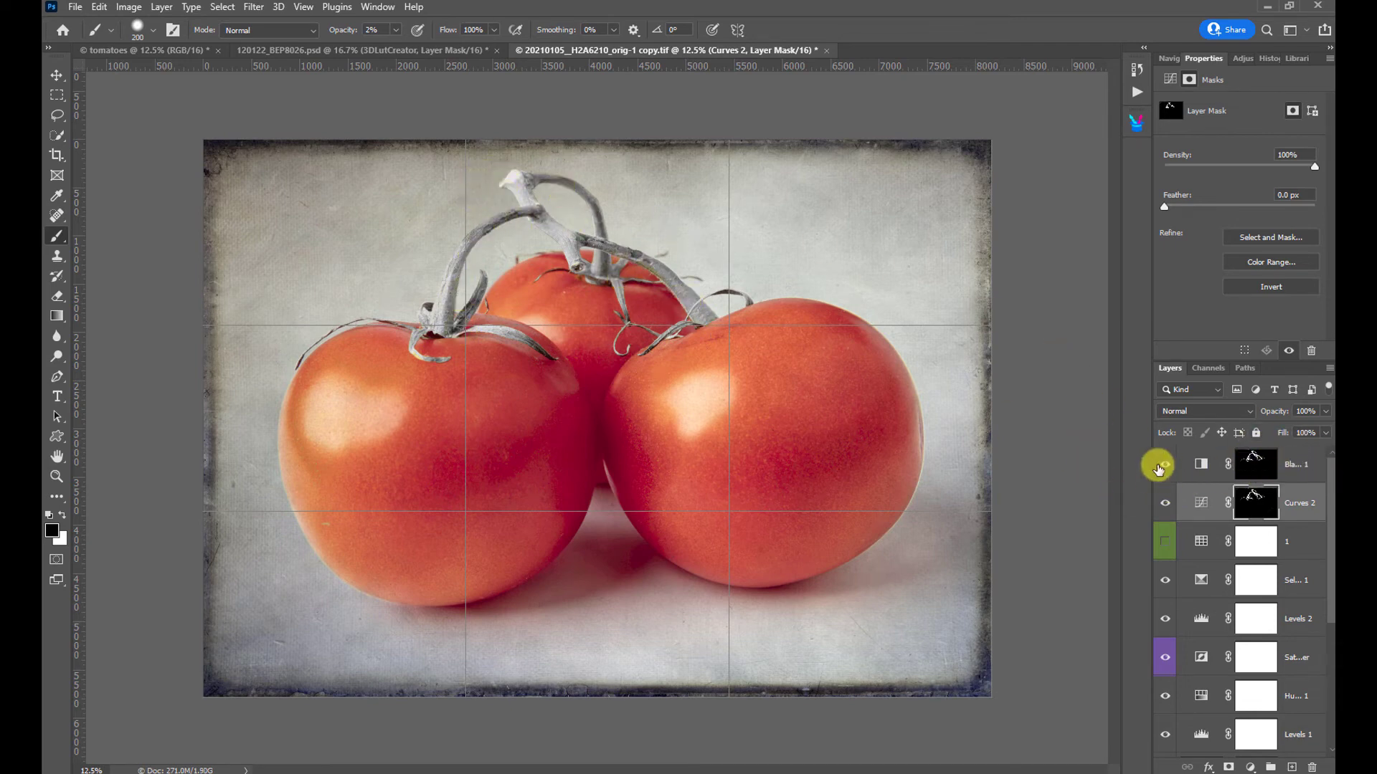
{"action": "left_click", "coordinate": [1165, 465]}
{"action": "left_click", "coordinate": [1166, 467]}
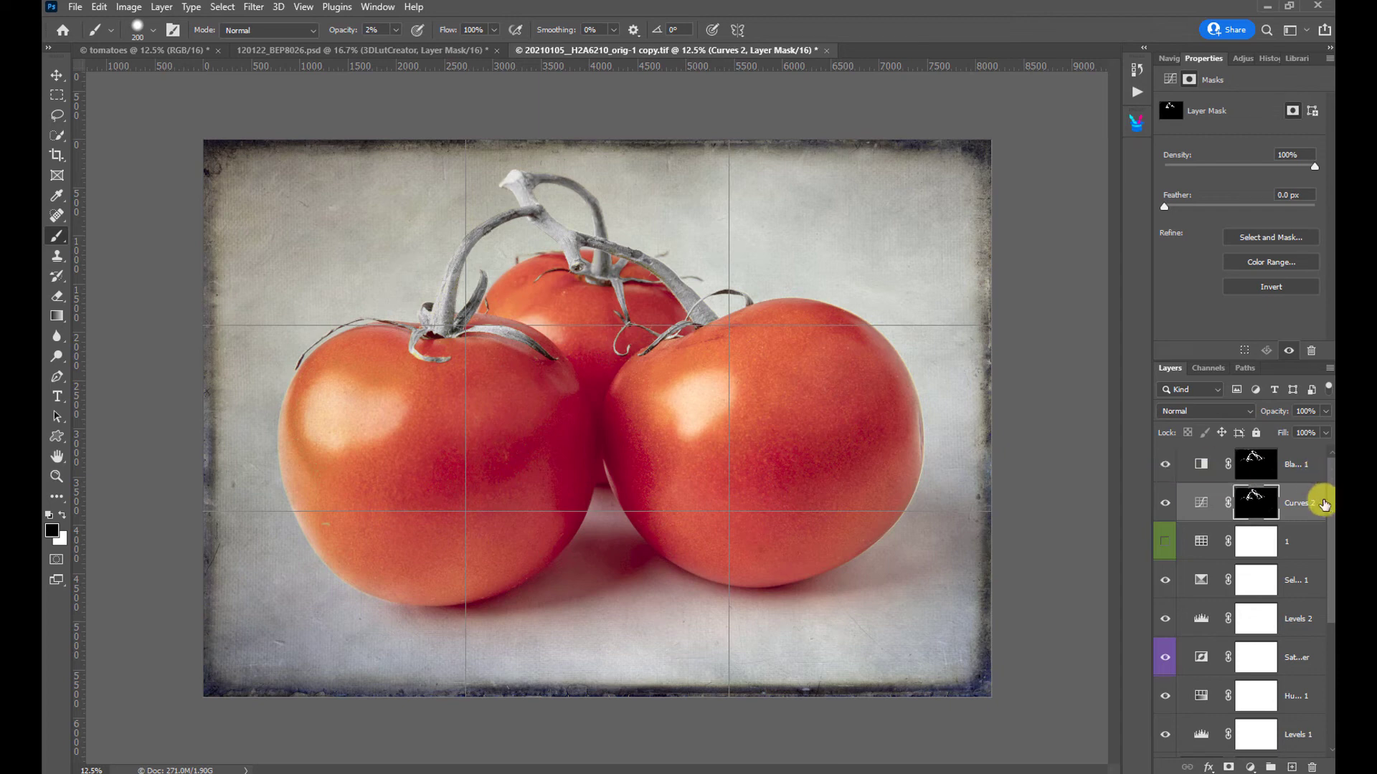
- Delete the Black & White 1 and Curves 2 adjustment layers and the hidden Color Lookup layer named 1
{"action": "left_click", "coordinate": [1299, 459]}
{"action": "right_click", "coordinate": [1299, 459]}
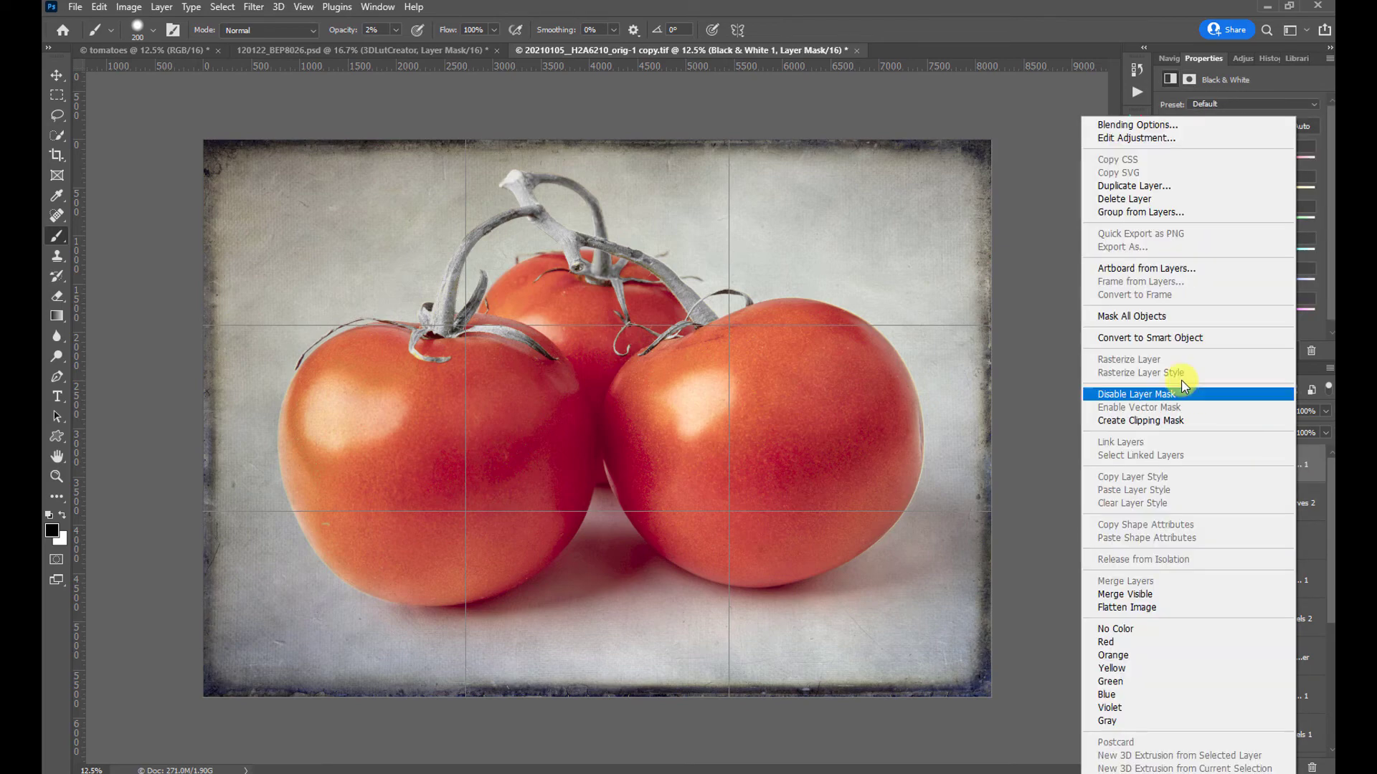
{"action": "left_click", "coordinate": [1140, 199]}
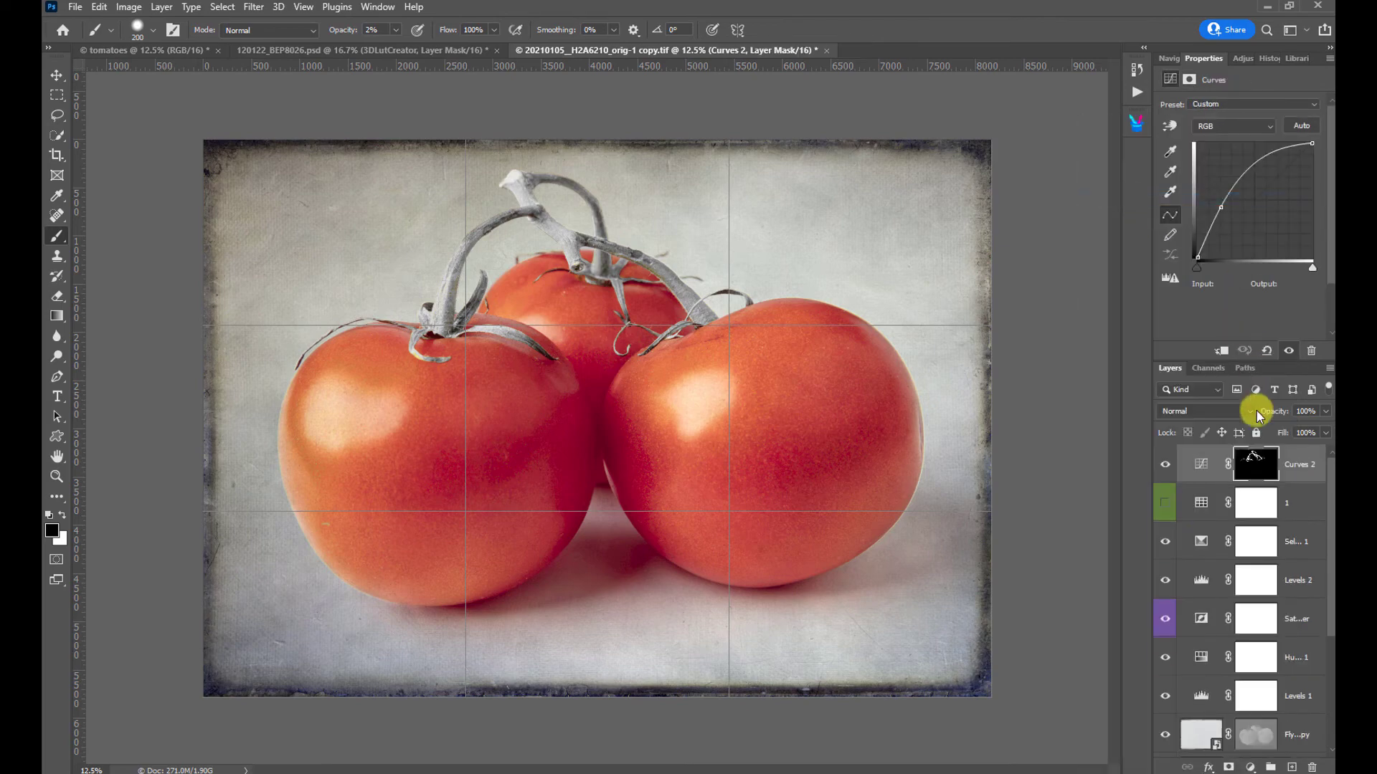
{"action": "right_click", "coordinate": [1298, 459]}
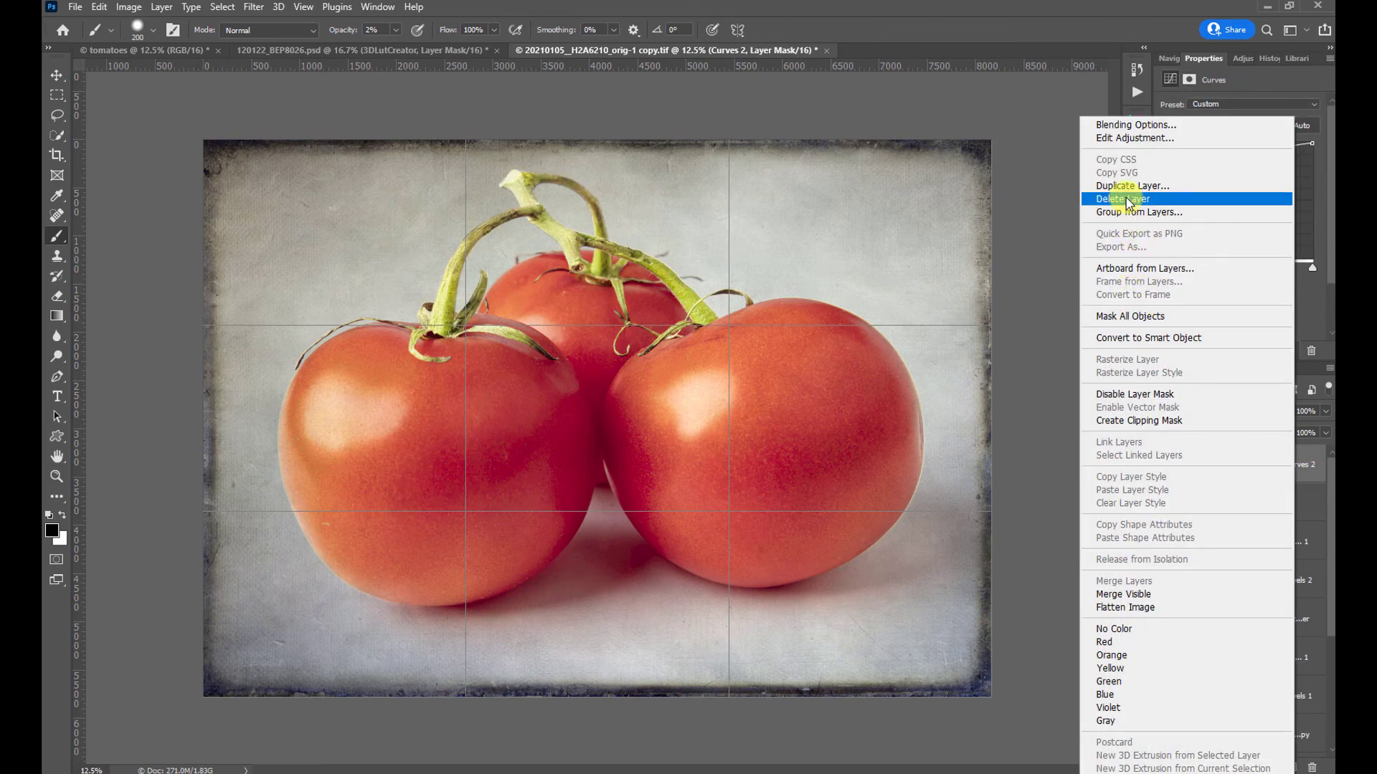
{"action": "left_click", "coordinate": [1129, 201]}
{"action": "right_click", "coordinate": [1302, 461]}
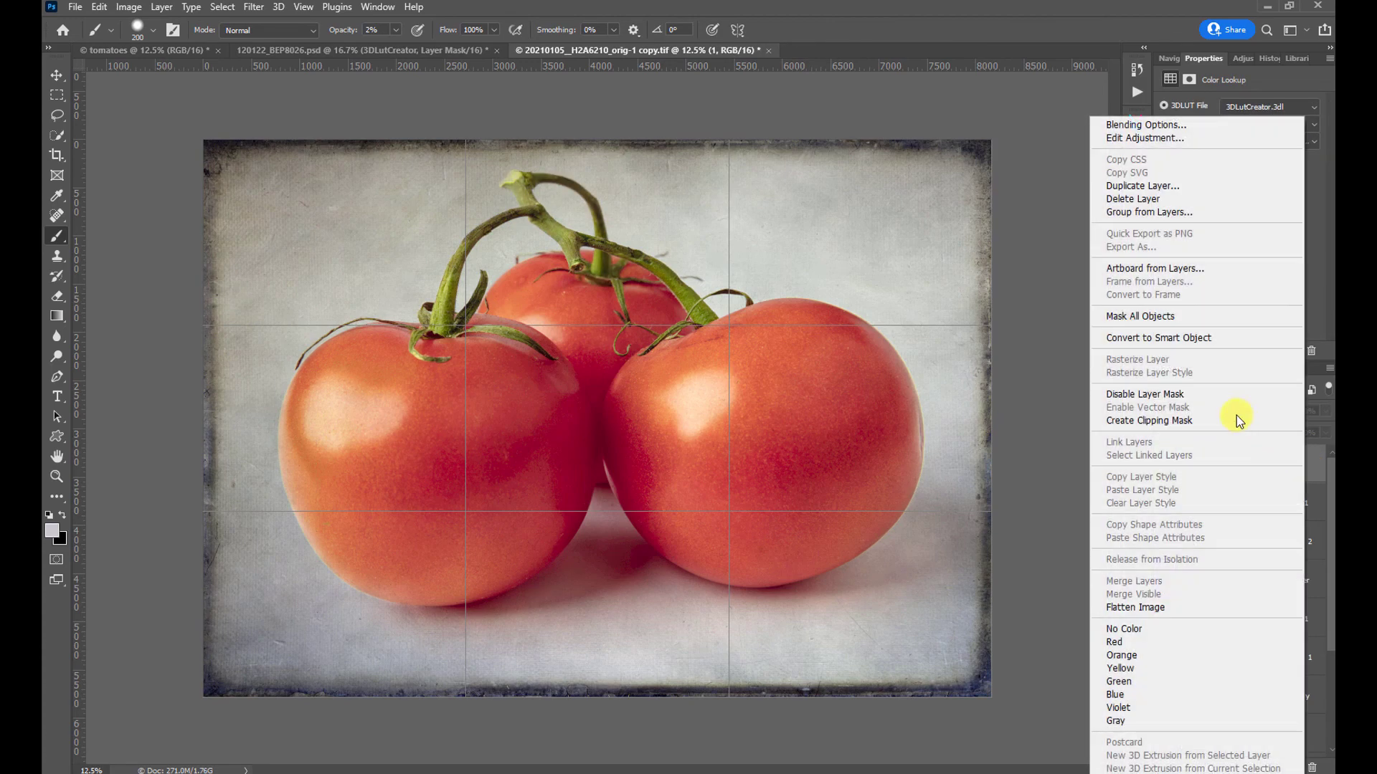
{"action": "left_click", "coordinate": [1139, 198]}
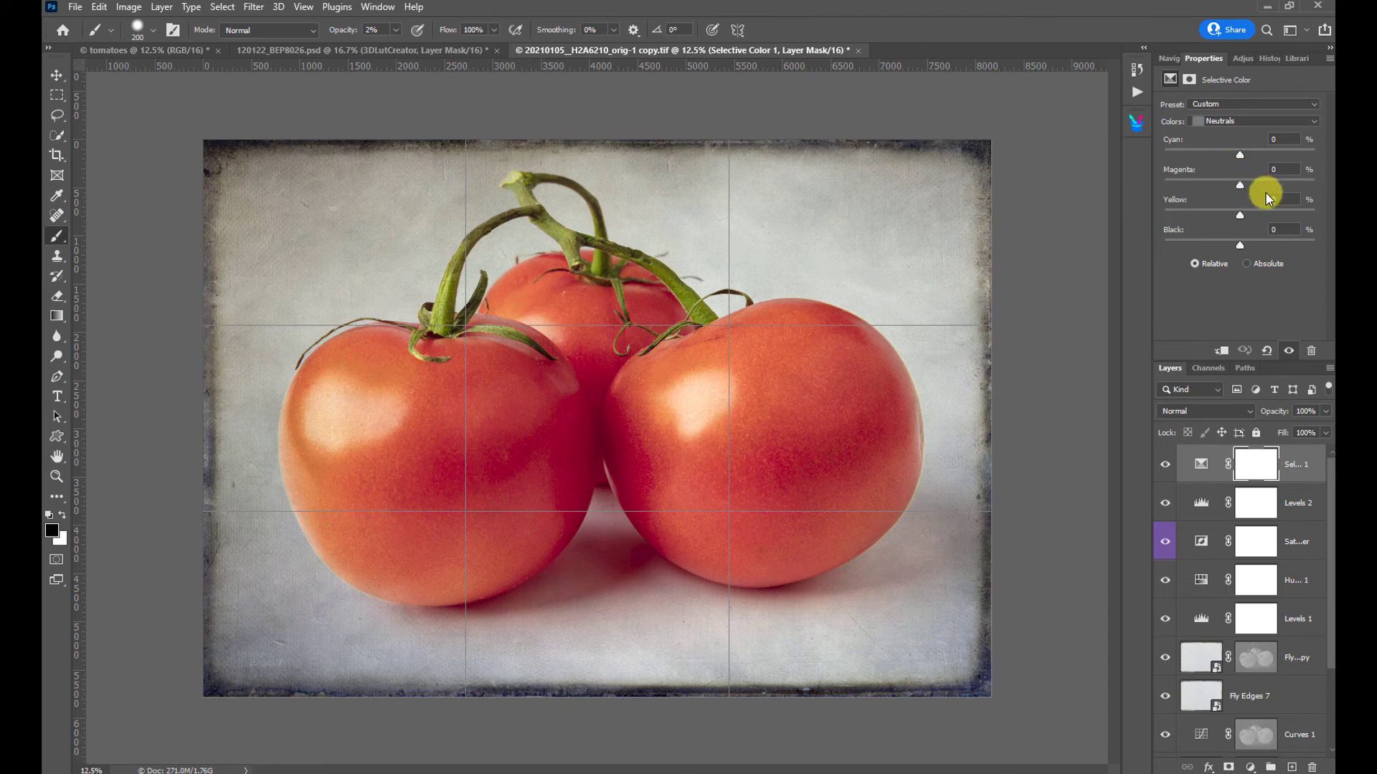
- Delete the Selective Color 1 layer mask and the Sterms Mask channel, then return to the layers
{"action": "left_click", "coordinate": [1216, 369]}
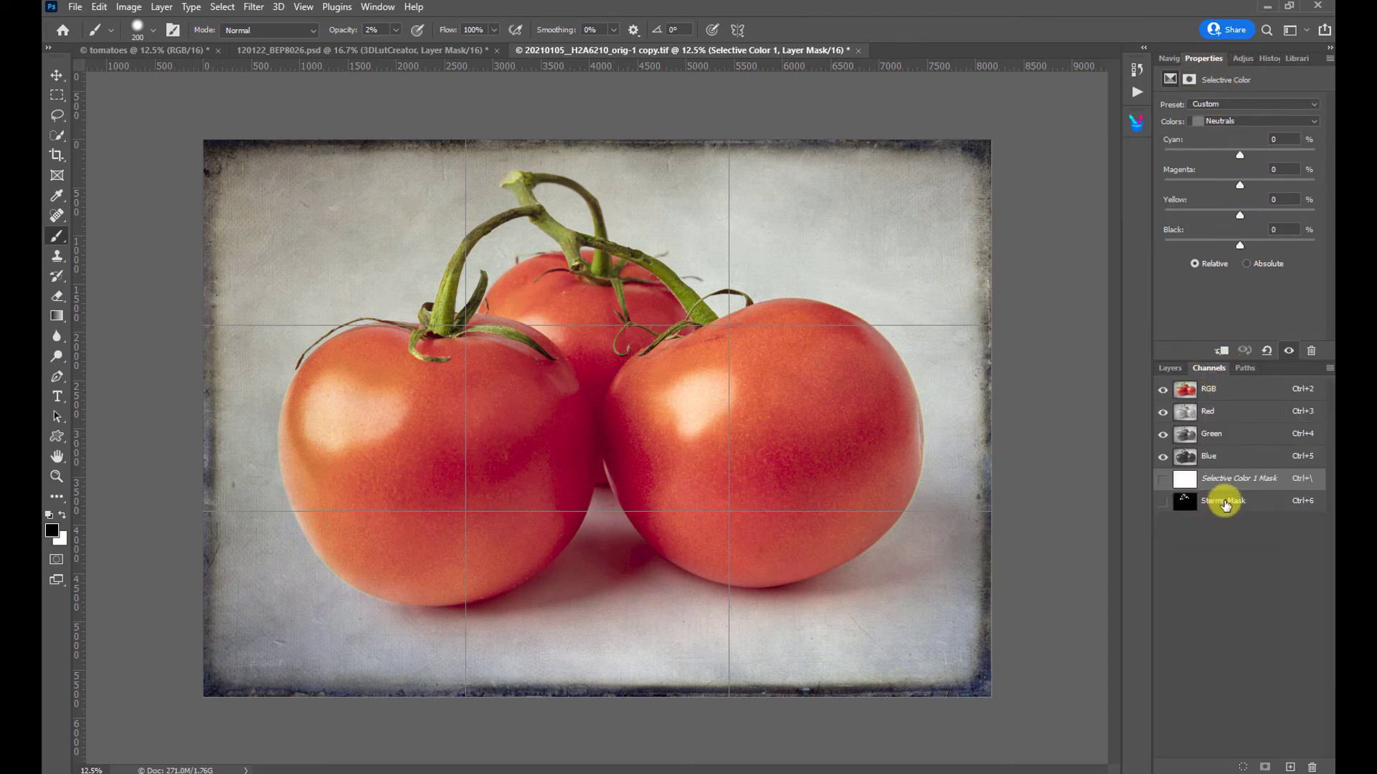
{"action": "right_click", "coordinate": [1236, 487]}
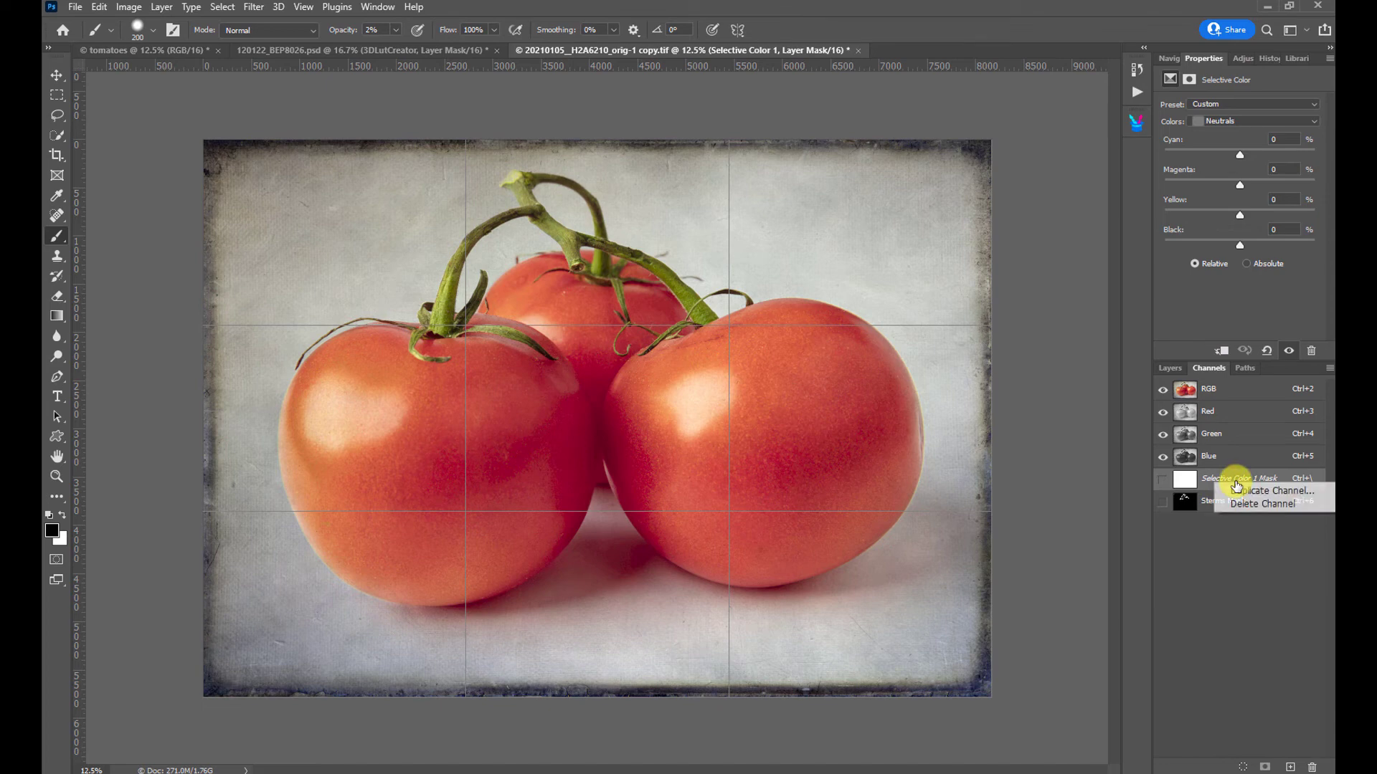
{"action": "left_click", "coordinate": [1249, 505]}
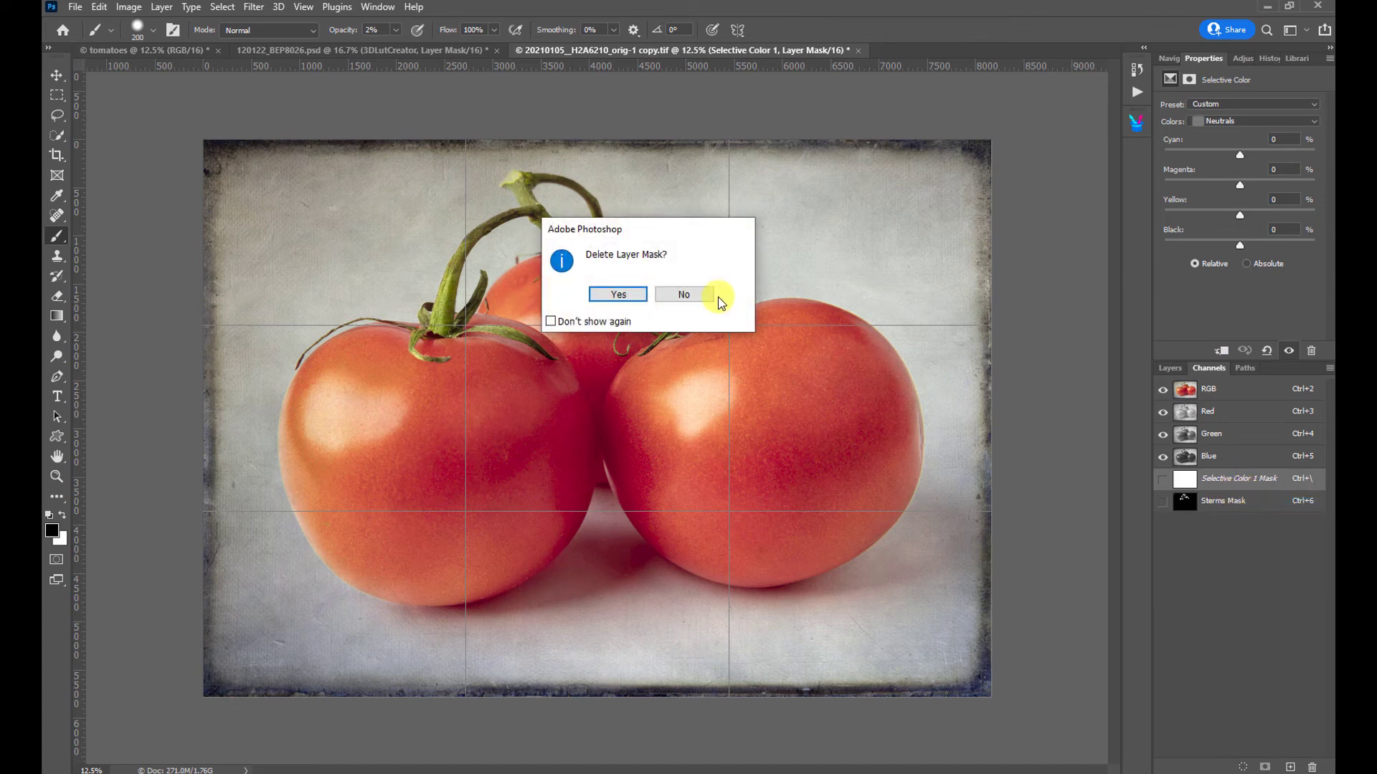
{"action": "left_click", "coordinate": [618, 295]}
{"action": "right_click", "coordinate": [1223, 482]}
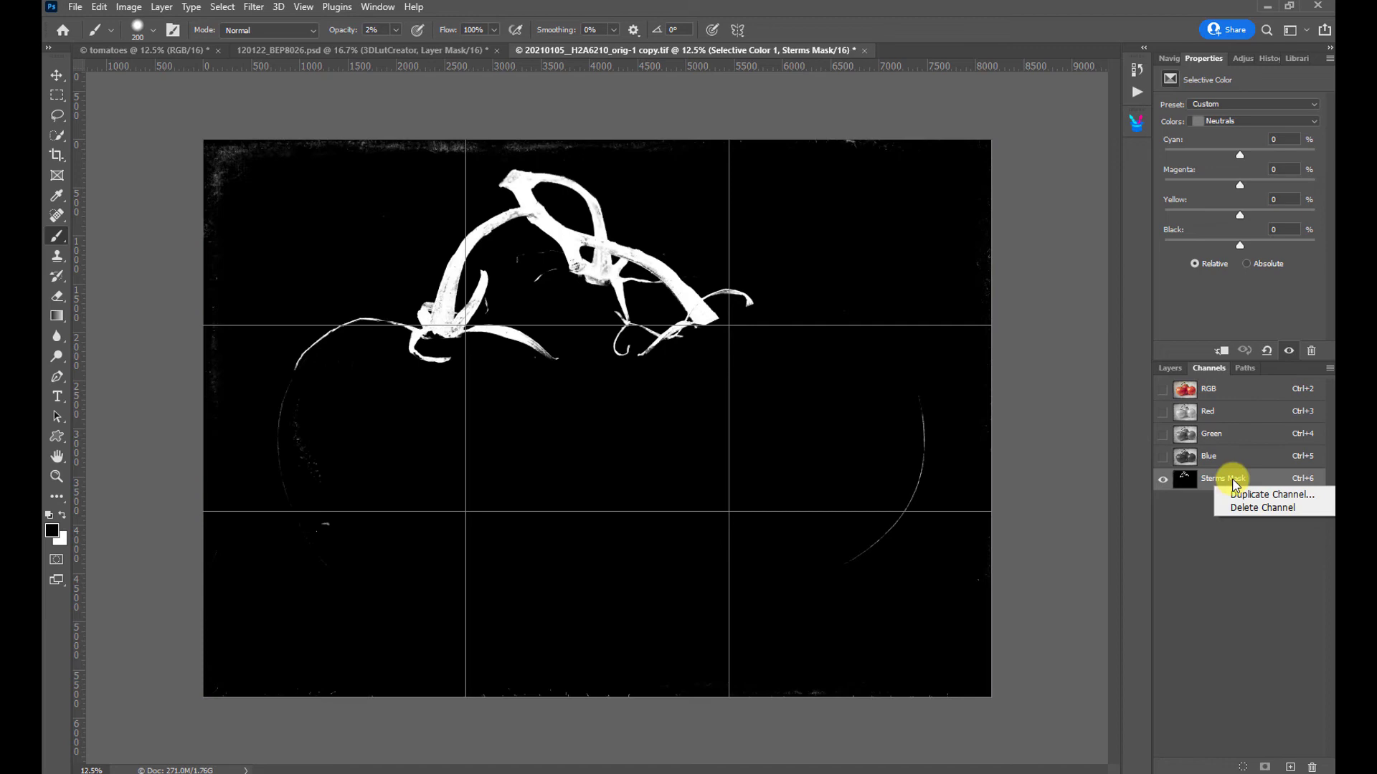
{"action": "left_click", "coordinate": [1255, 508]}
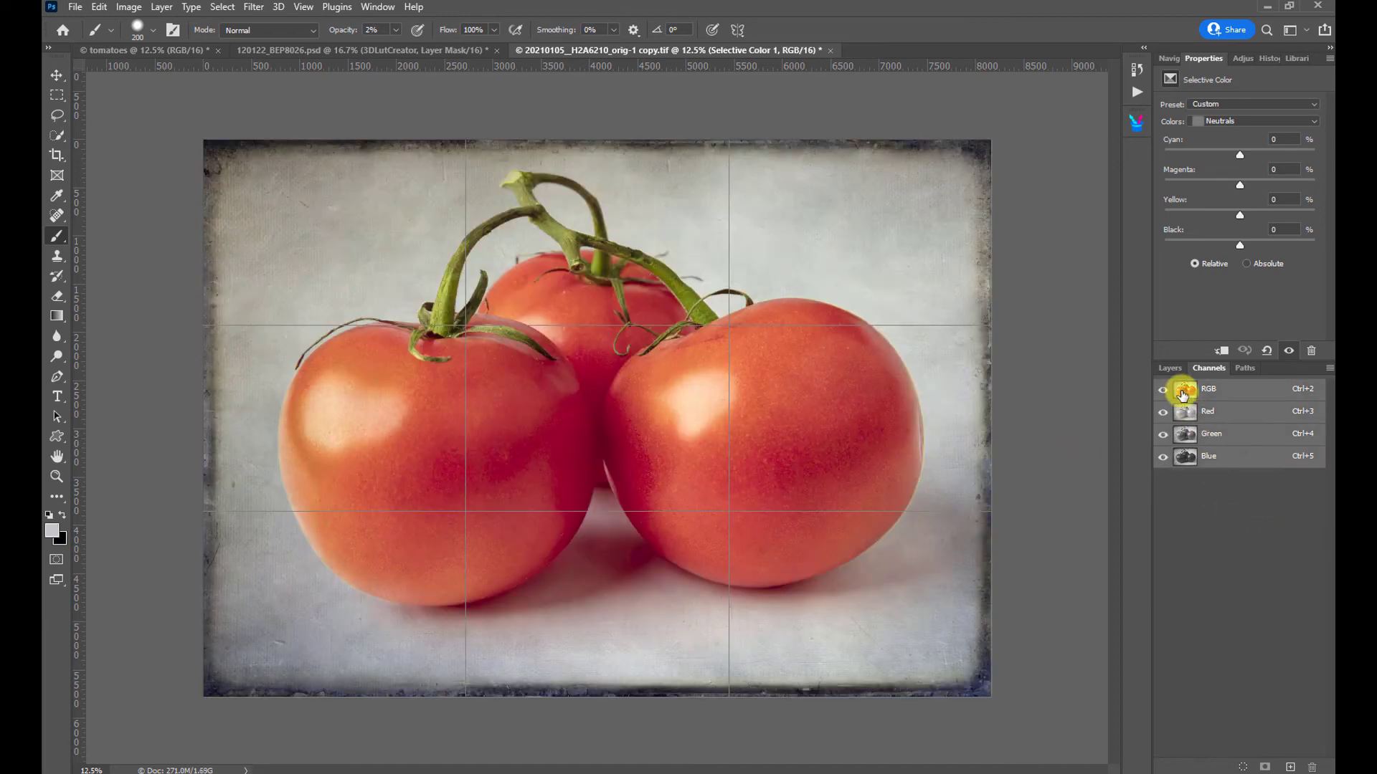
{"action": "left_click", "coordinate": [1172, 367]}
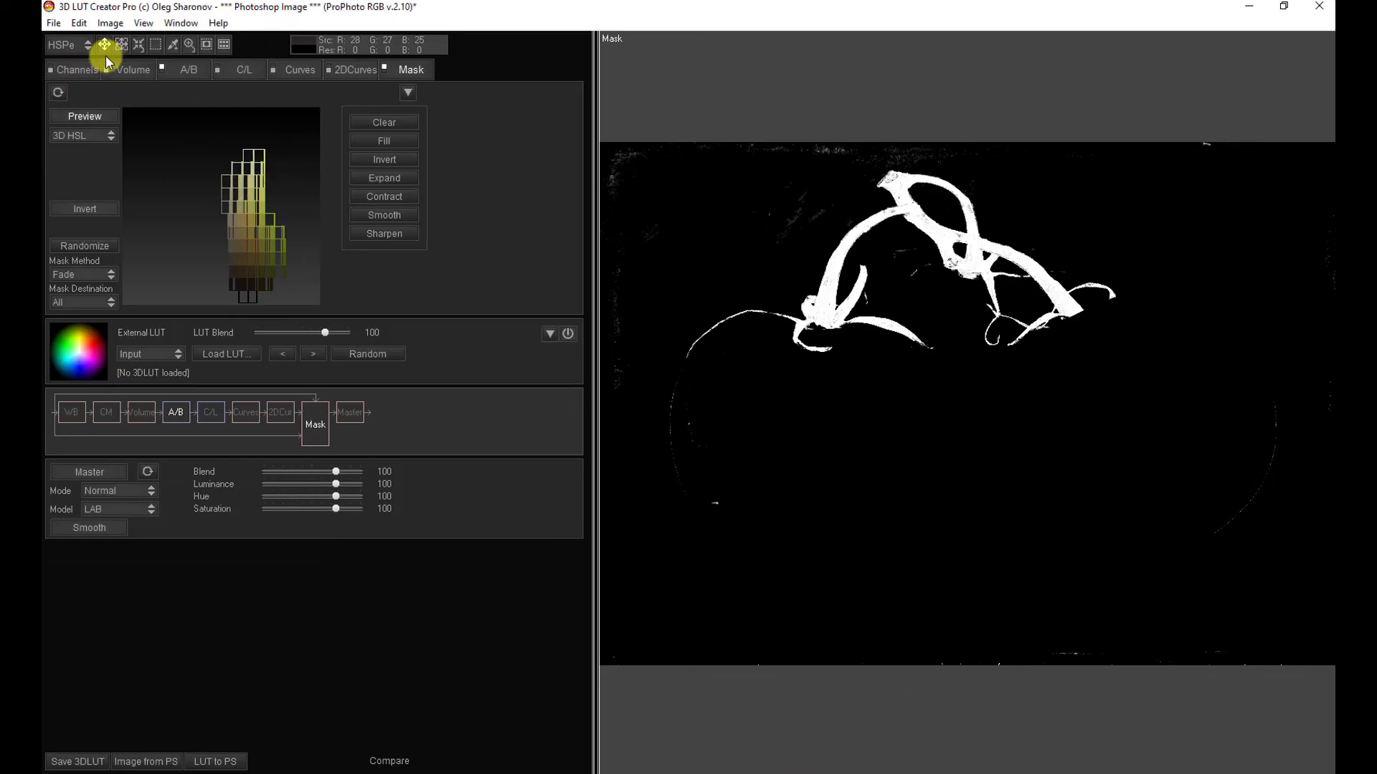
- In 3D LUT Creator, switch the mask preview off and back on, and send the black-and-white mask LUT to Photoshop
{"action": "left_click", "coordinate": [74, 117]}
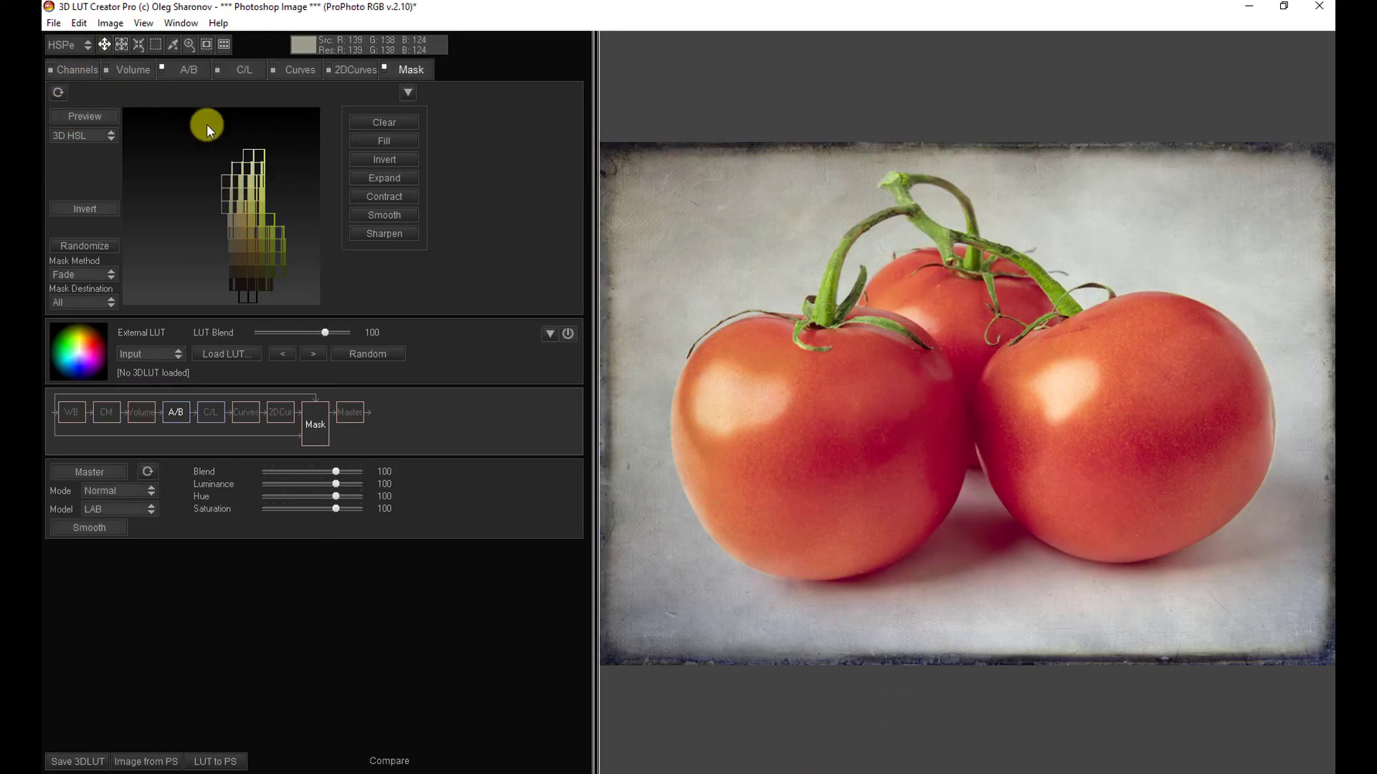
{"action": "left_click", "coordinate": [92, 115]}
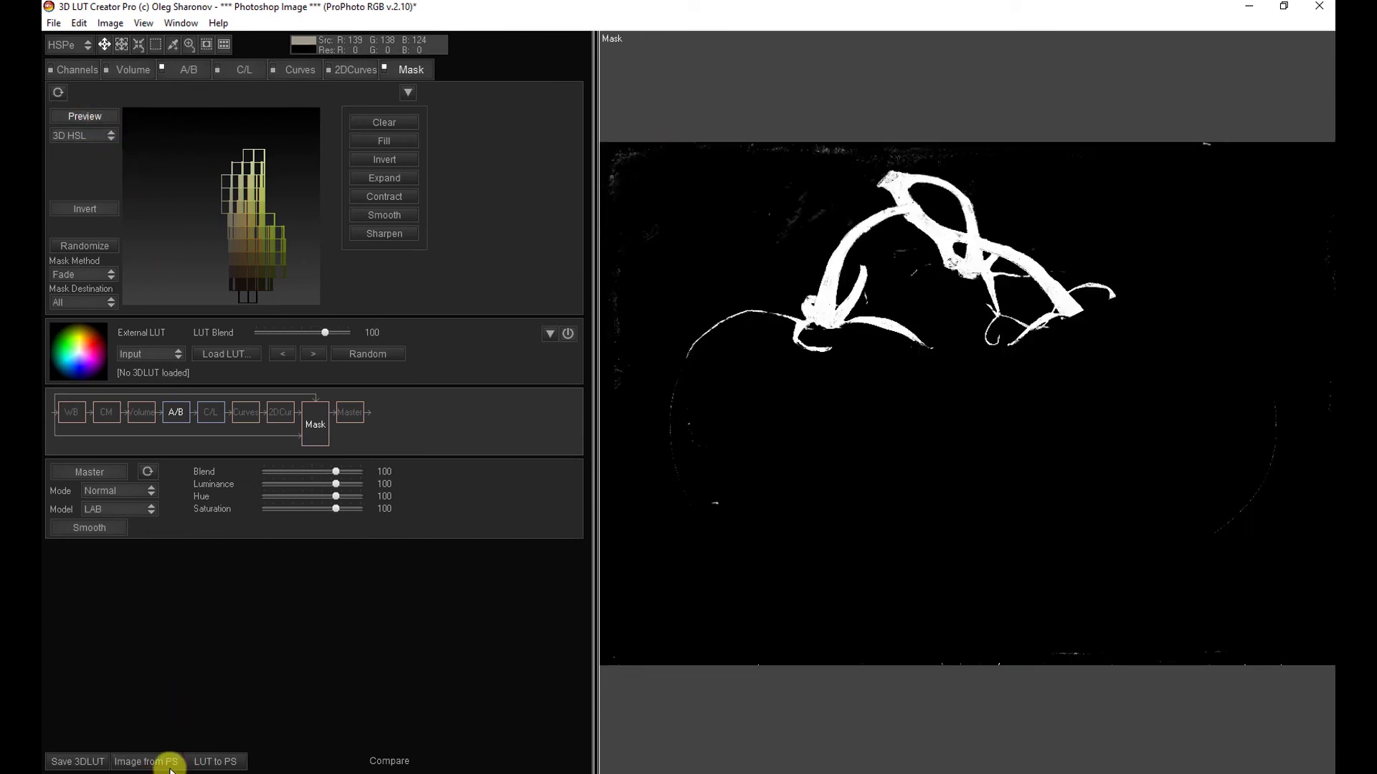
{"action": "left_click", "coordinate": [227, 761]}
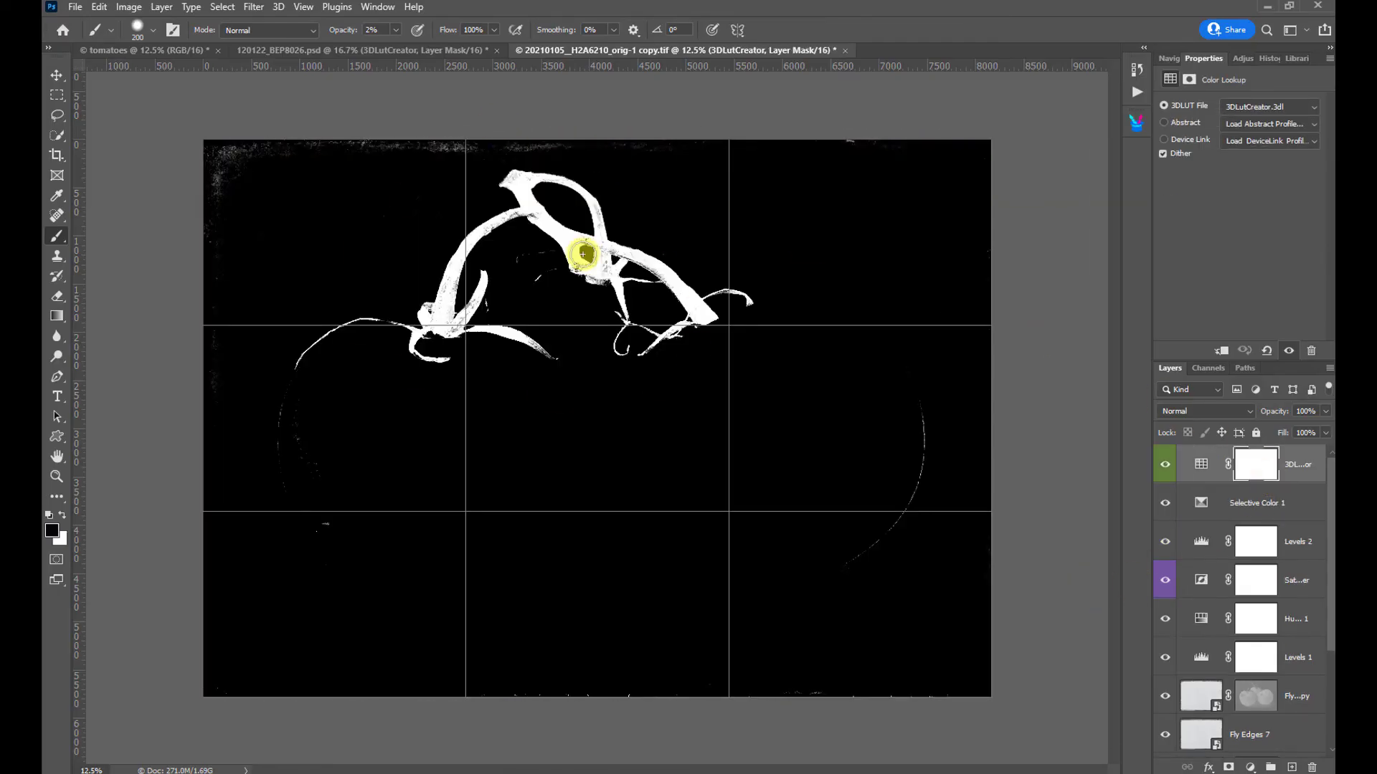
{"action": "left_click", "coordinate": [583, 255]}
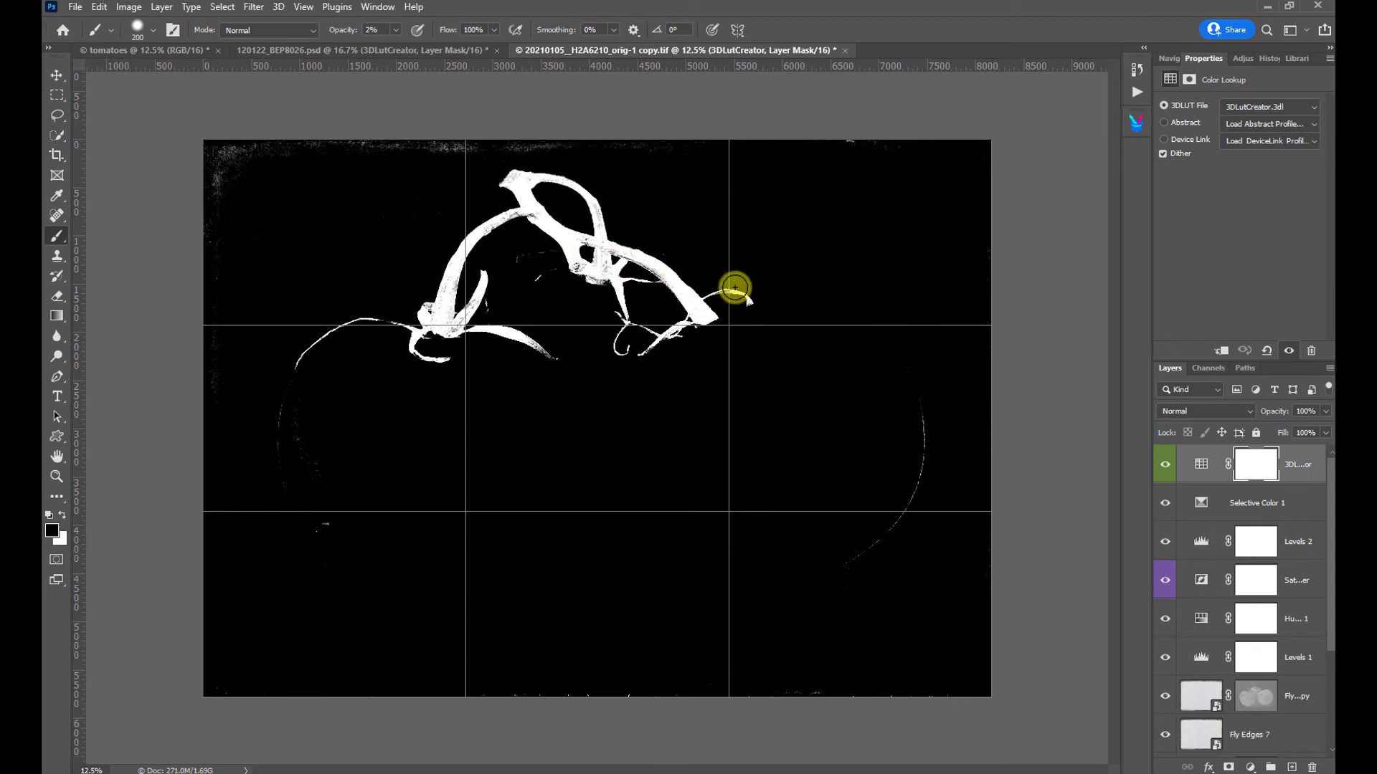
- Duplicate the Green channel of the black-and-white mask image as a new channel named "STEMS Mask"
{"action": "left_click", "coordinate": [1205, 365]}
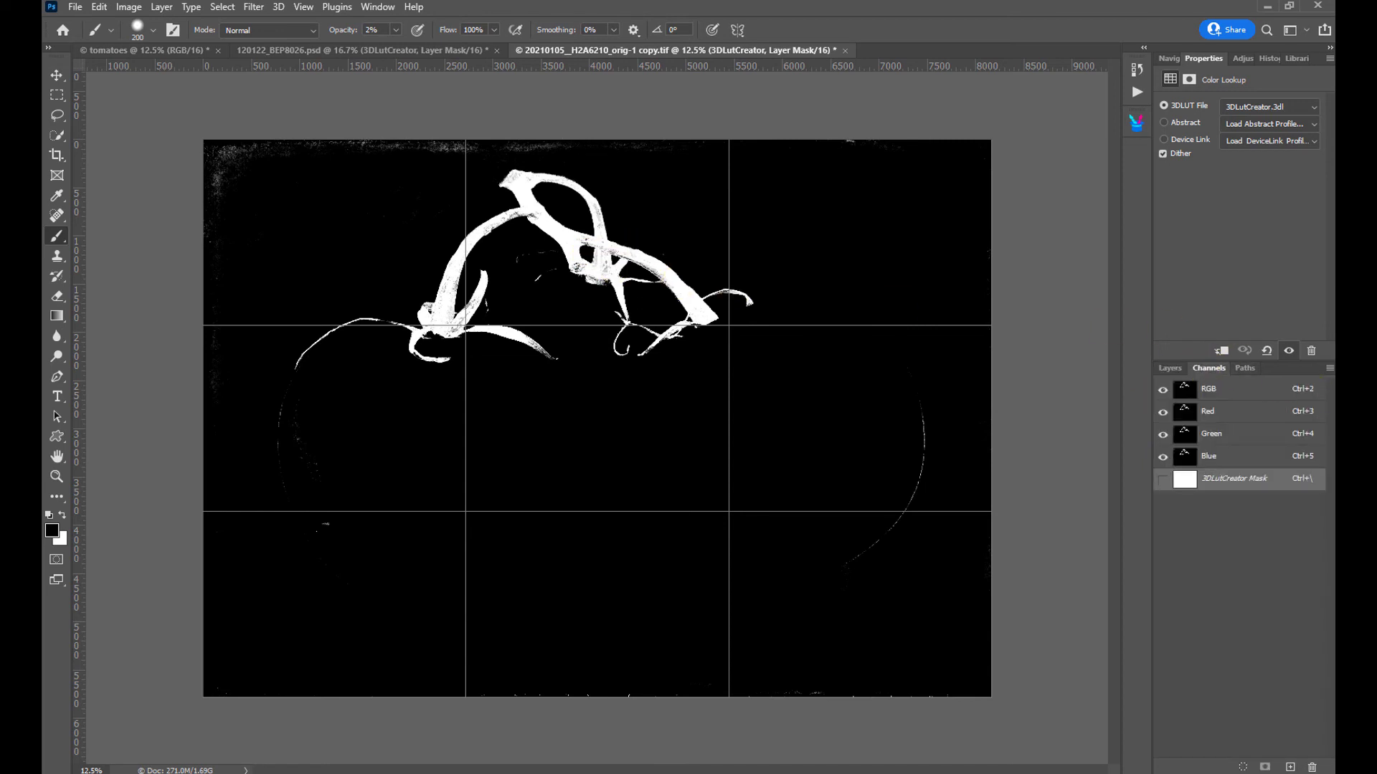
{"action": "left_click", "coordinate": [1220, 435]}
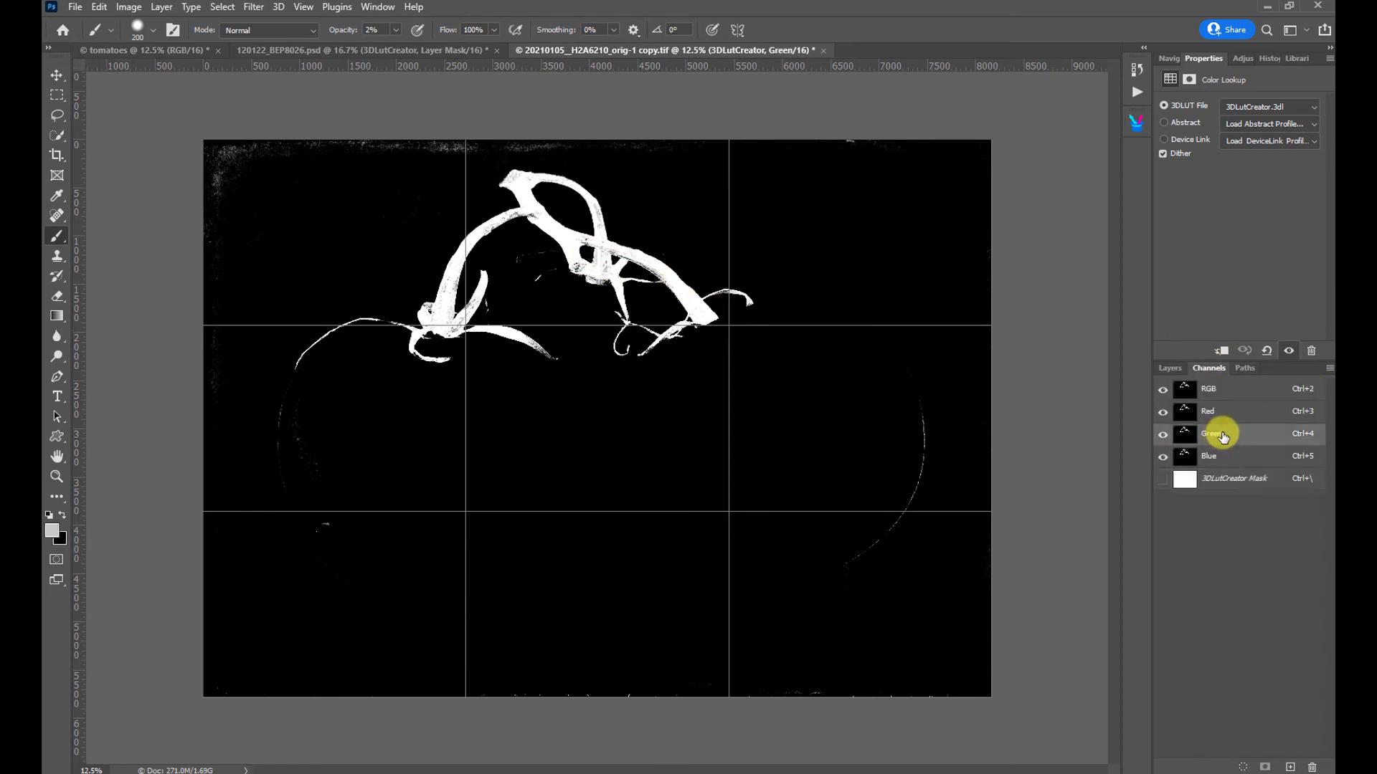
{"action": "right_click", "coordinate": [1229, 435]}
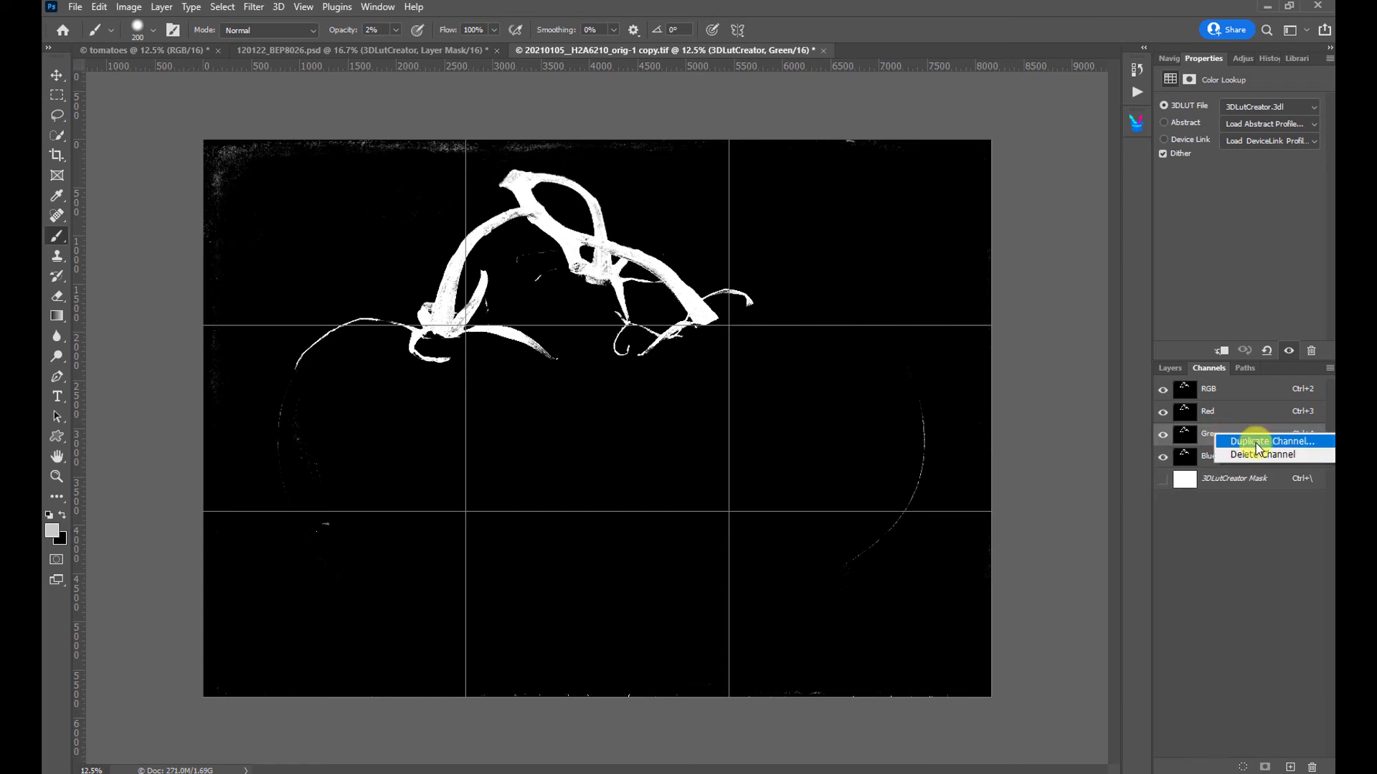
{"action": "left_click", "coordinate": [1255, 442]}
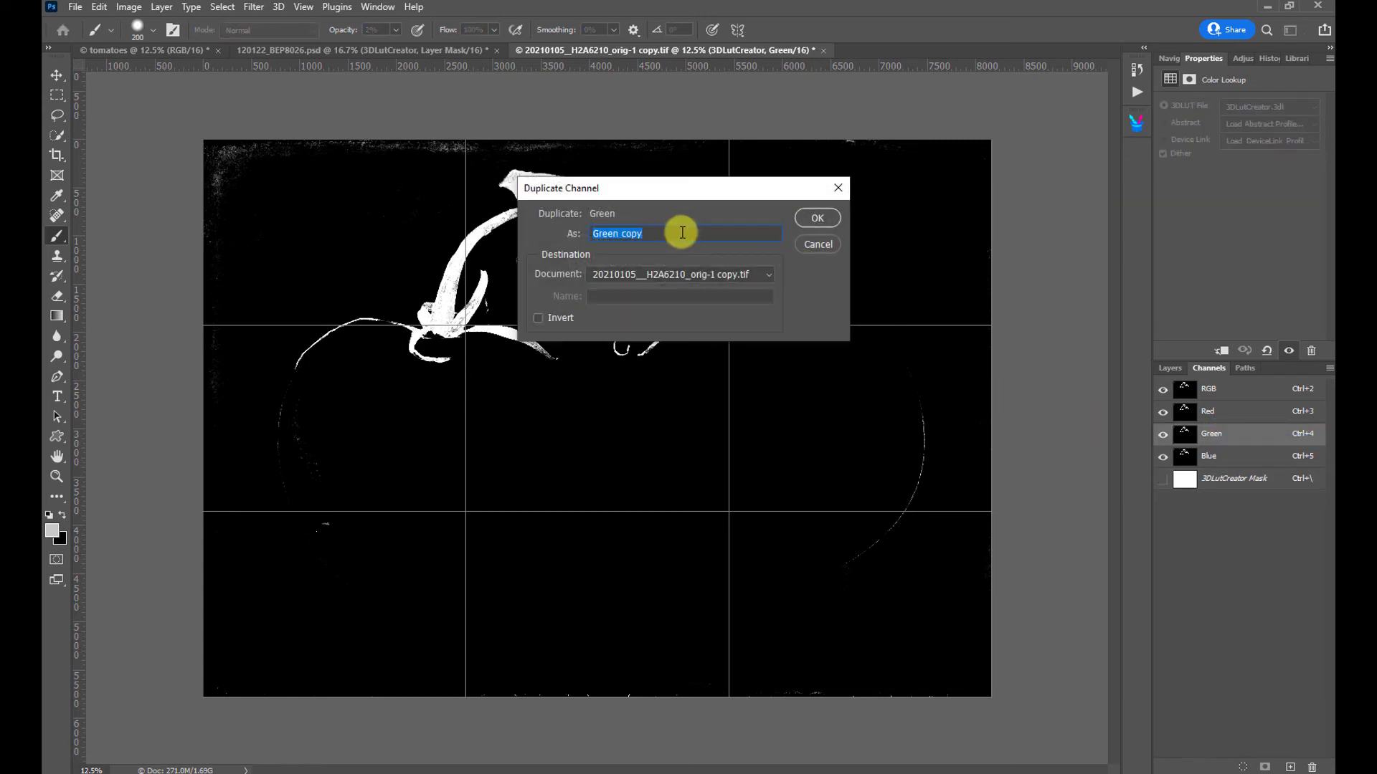
{"action": "type", "text": "STEMS Mask"}
{"action": "left_click", "coordinate": [819, 219]}
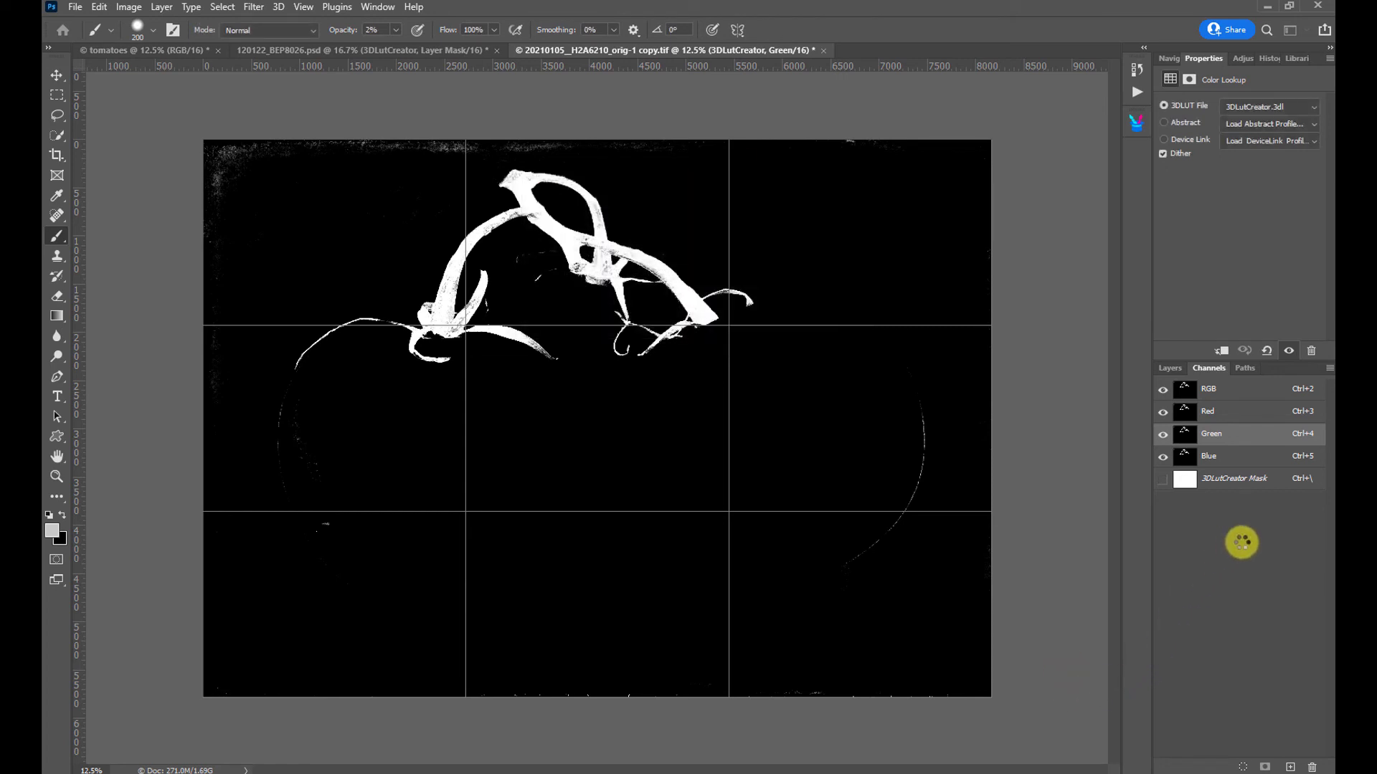
- Delete the 3DLutCreator layer to bring back the colour image of the tomatoes
{"action": "left_click", "coordinate": [1170, 369]}
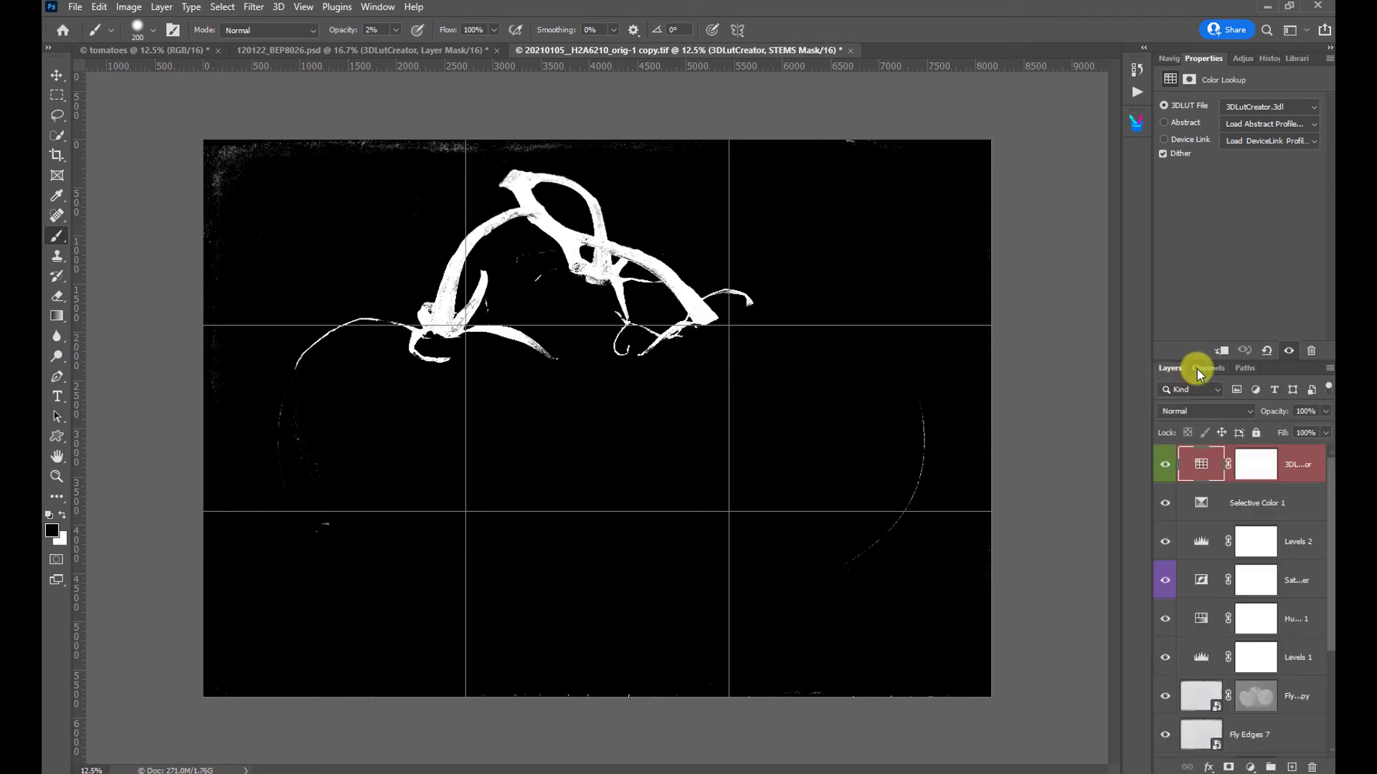
{"action": "right_click", "coordinate": [1303, 452]}
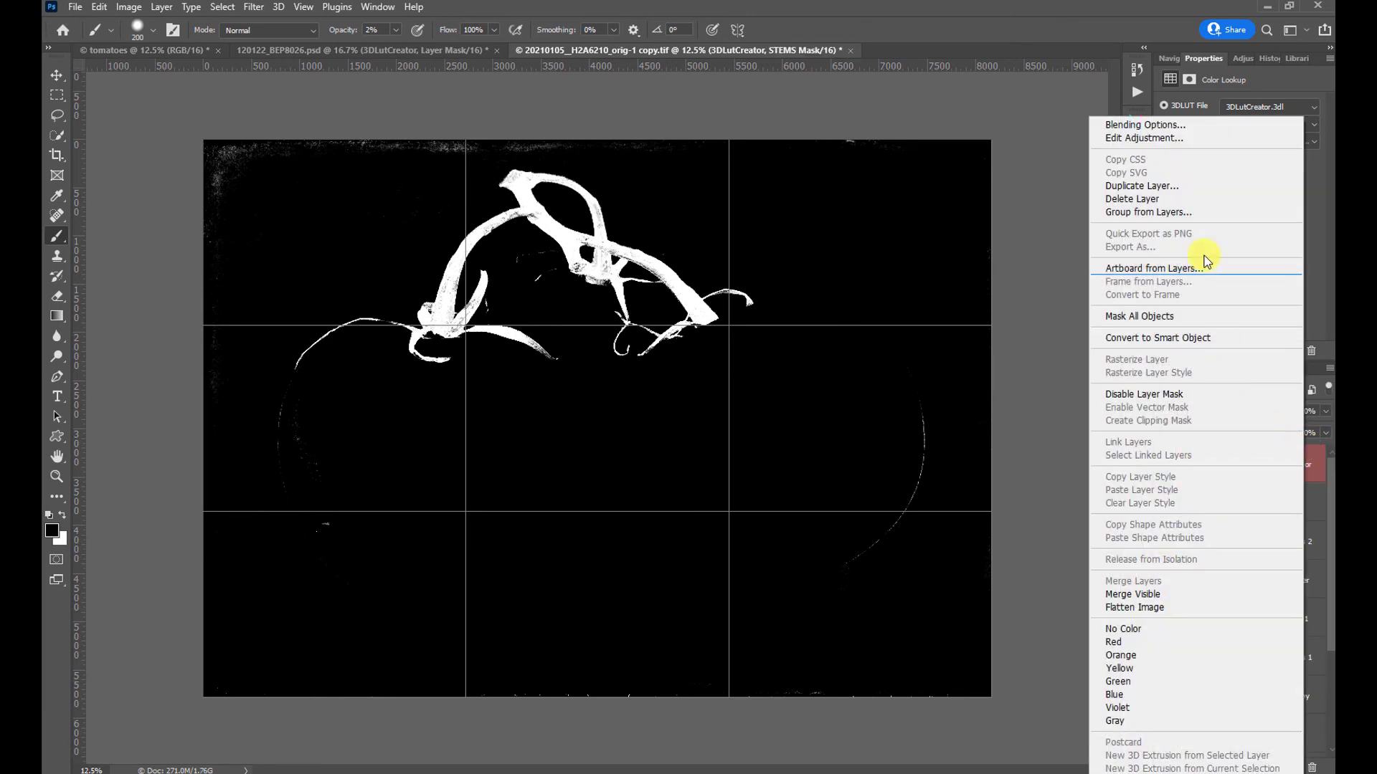
{"action": "left_click", "coordinate": [1140, 200]}
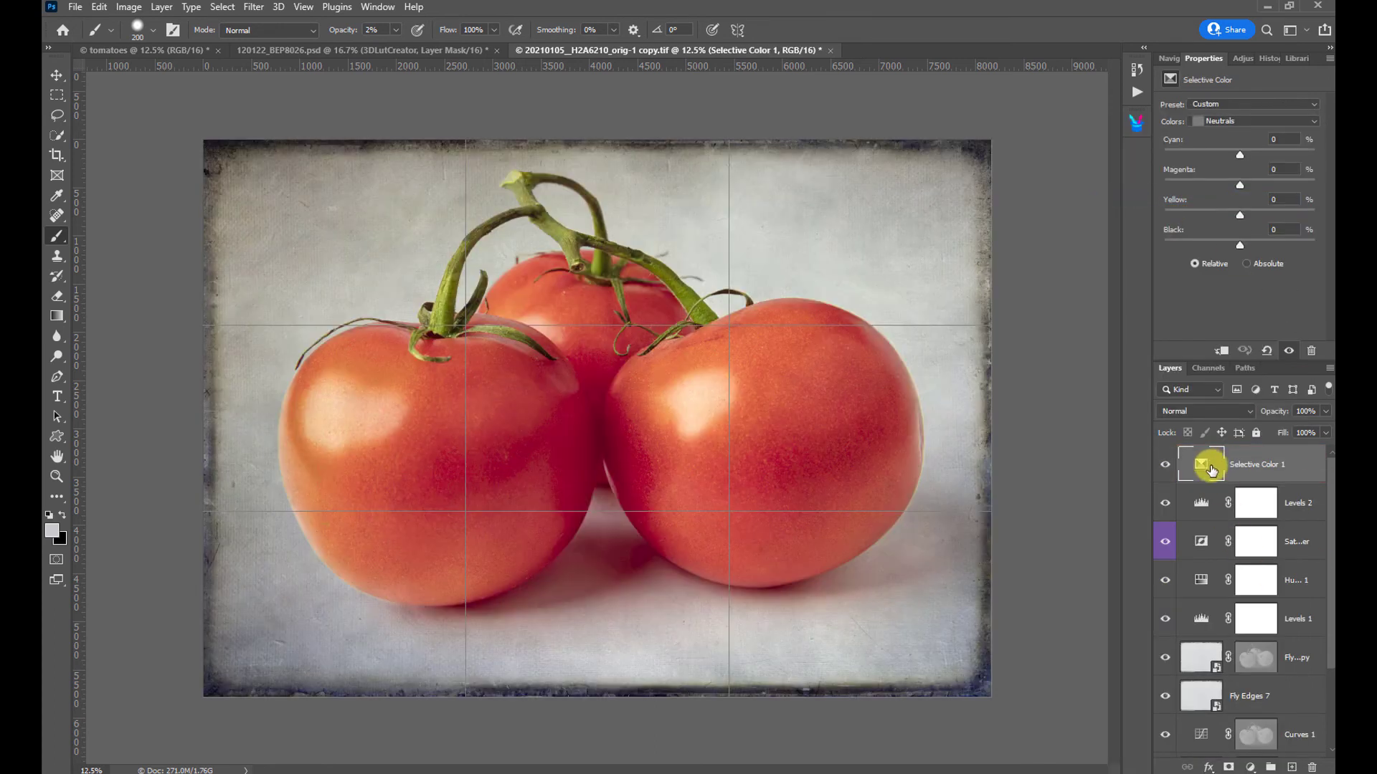
- Load the STEMS Mask channel as a selection and add a Curves adjustment layer masked by it above Selective Color 1
{"action": "left_click", "coordinate": [1210, 369]}
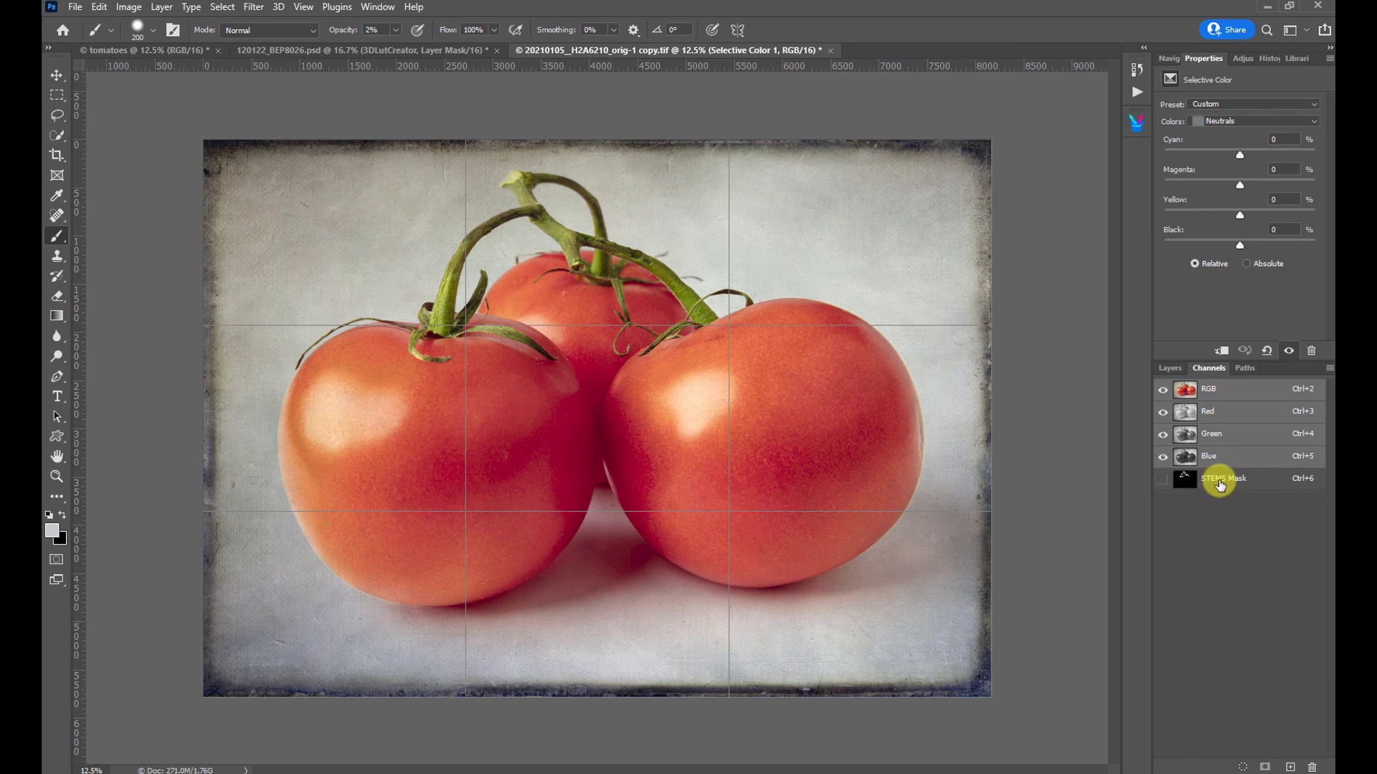
{"action": "left_click", "coordinate": [1187, 478], "text": "ctrl"}
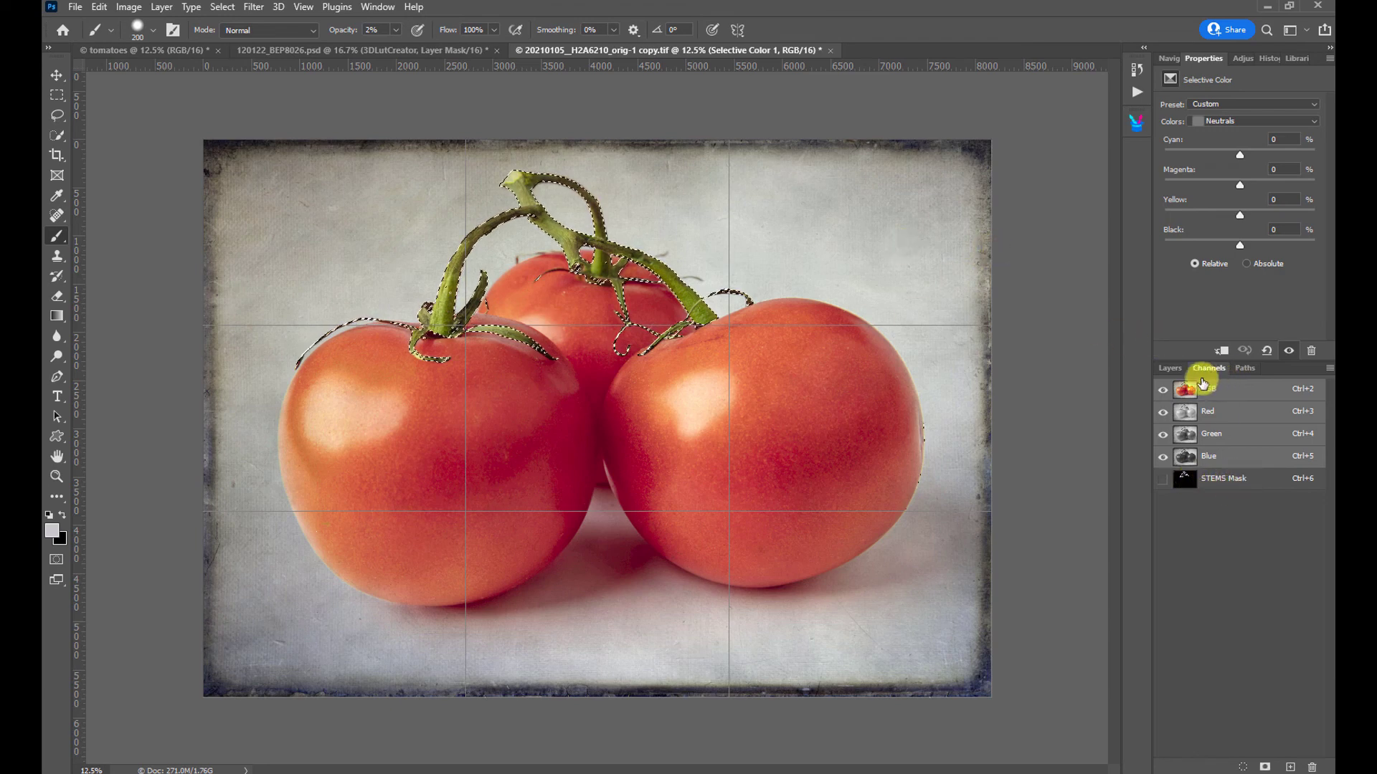
{"action": "left_click", "coordinate": [1170, 368]}
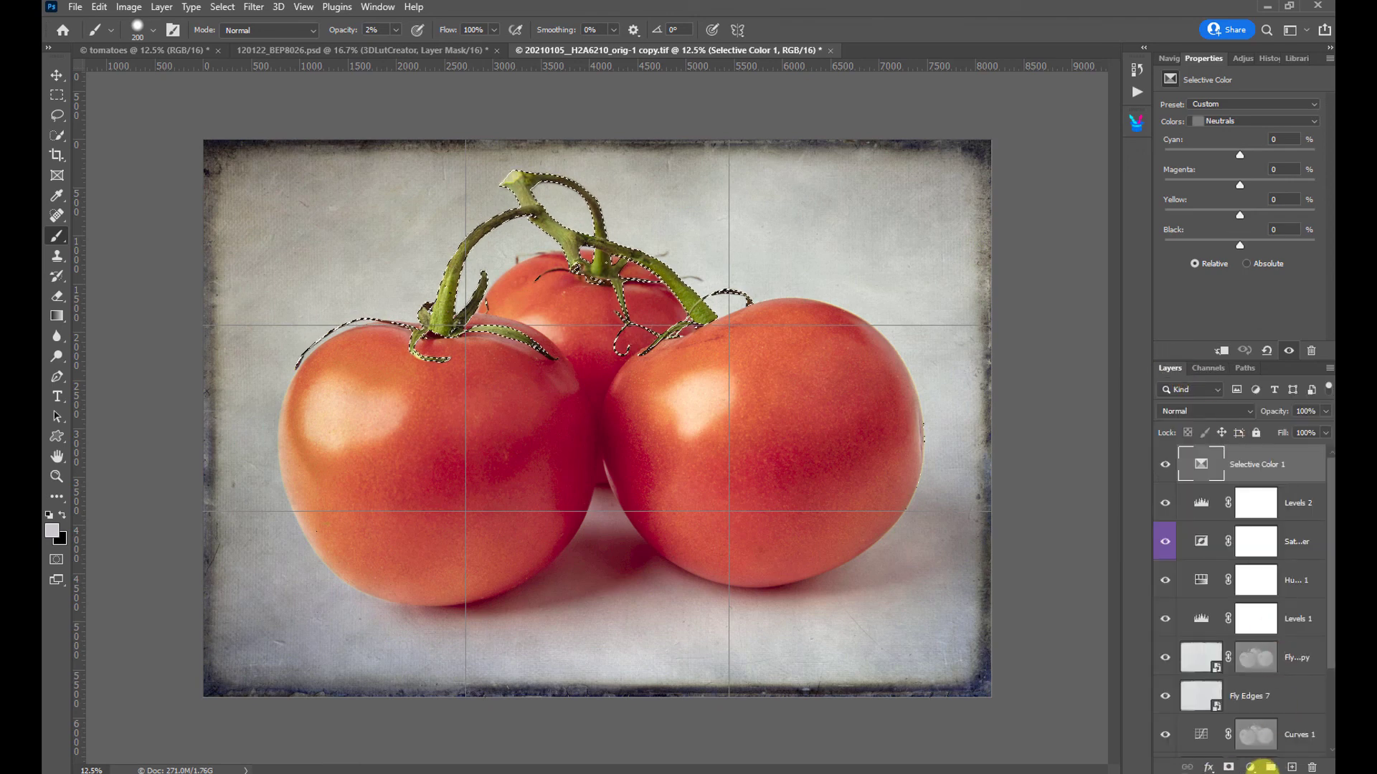
{"action": "left_click", "coordinate": [1249, 767]}
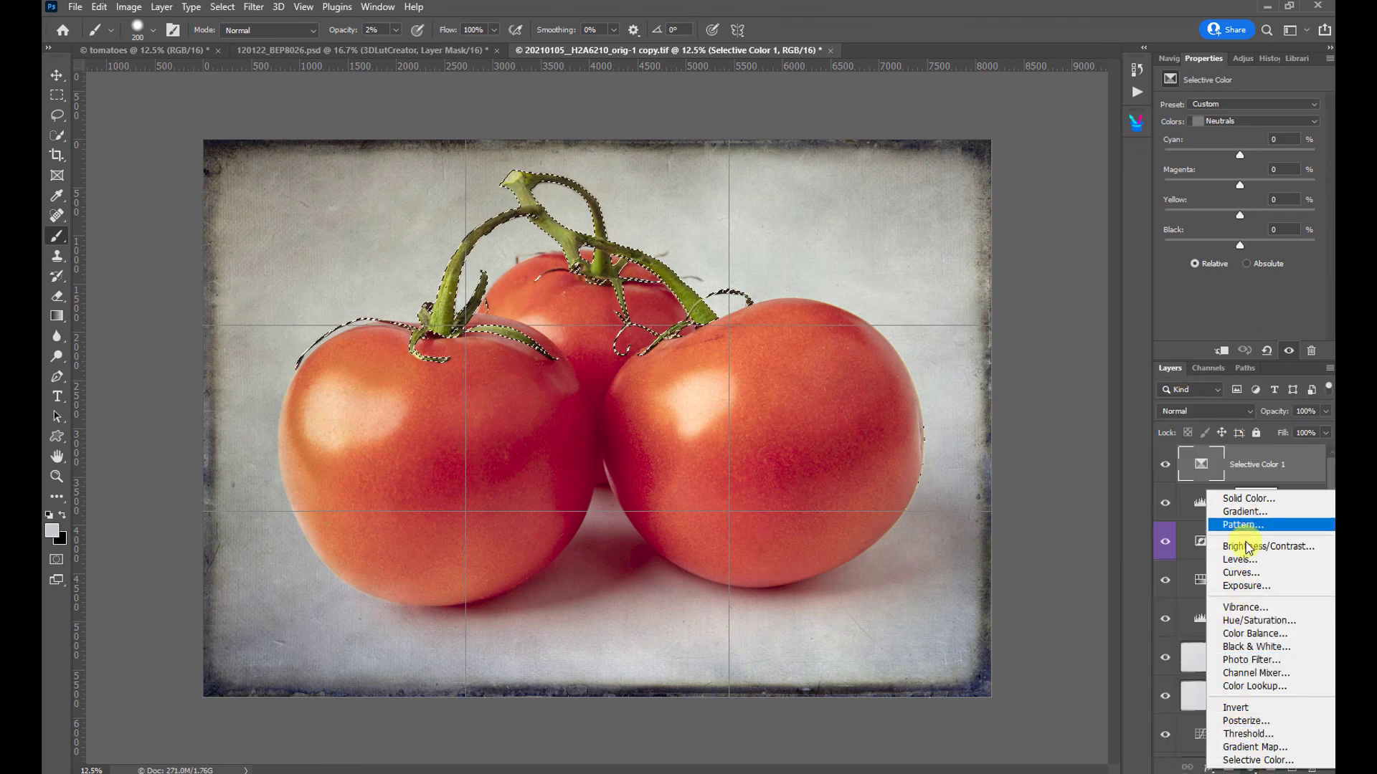
{"action": "left_click", "coordinate": [1241, 572]}
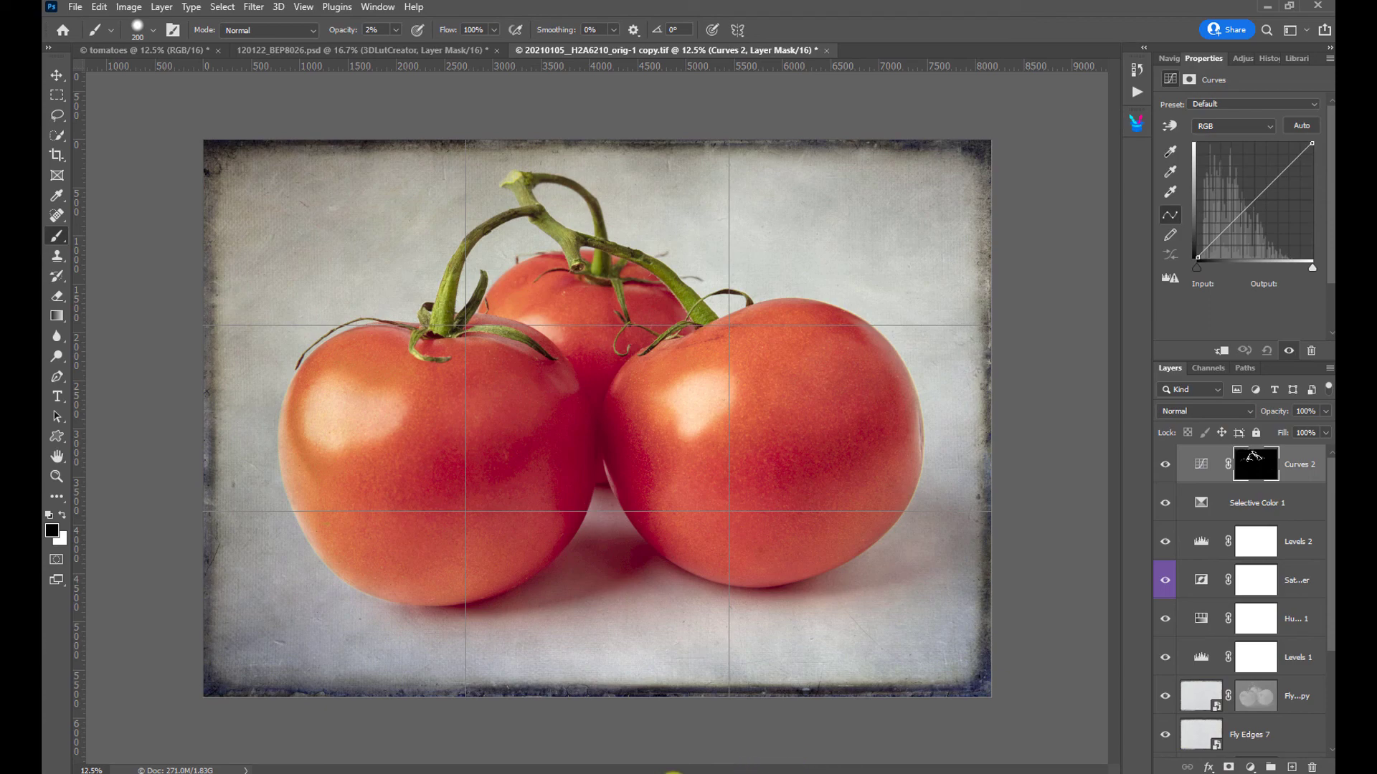
- Turn off the mask preview in 3D LUT Creator, send the colour LUT to Photoshop, and compare the image without and with the 3DLutCreator layer
{"action": "left_click", "coordinate": [756, 765]}
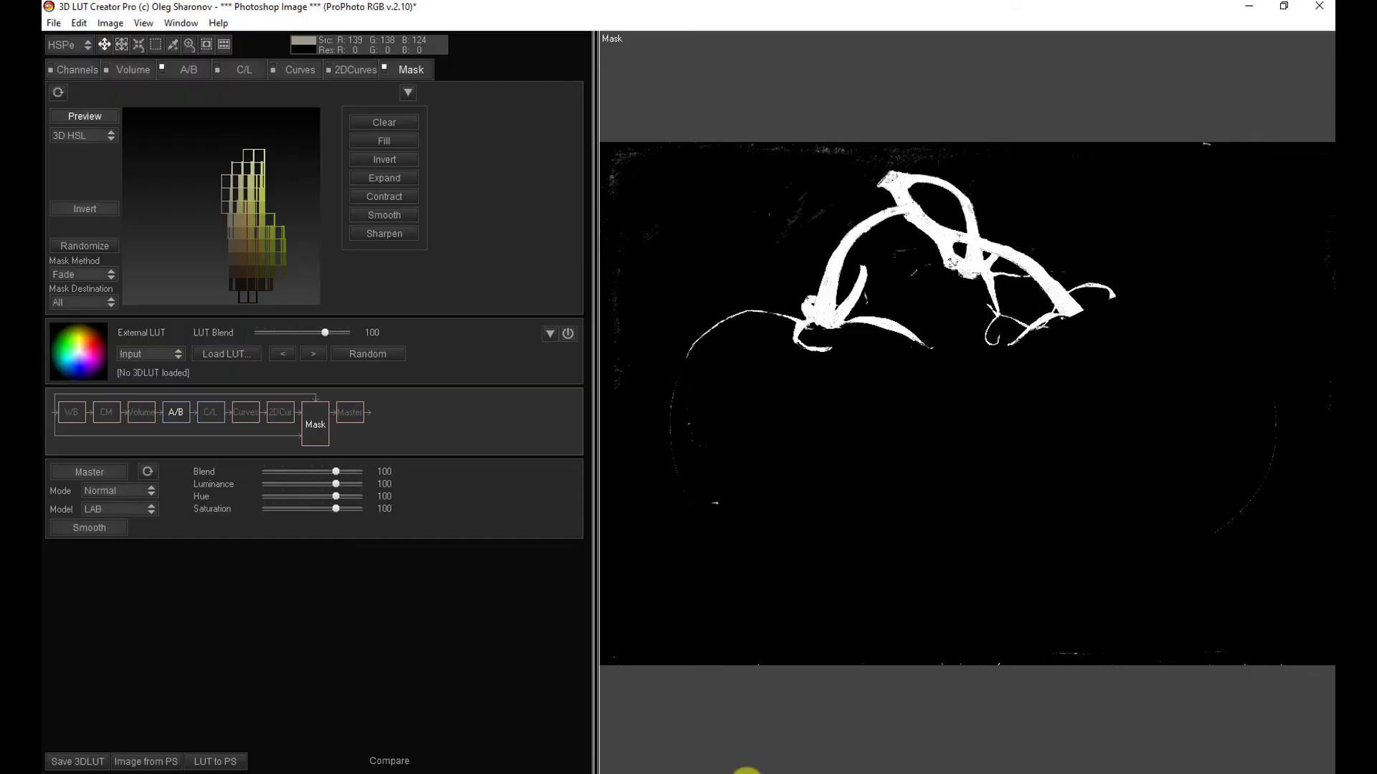
{"action": "left_click", "coordinate": [89, 116]}
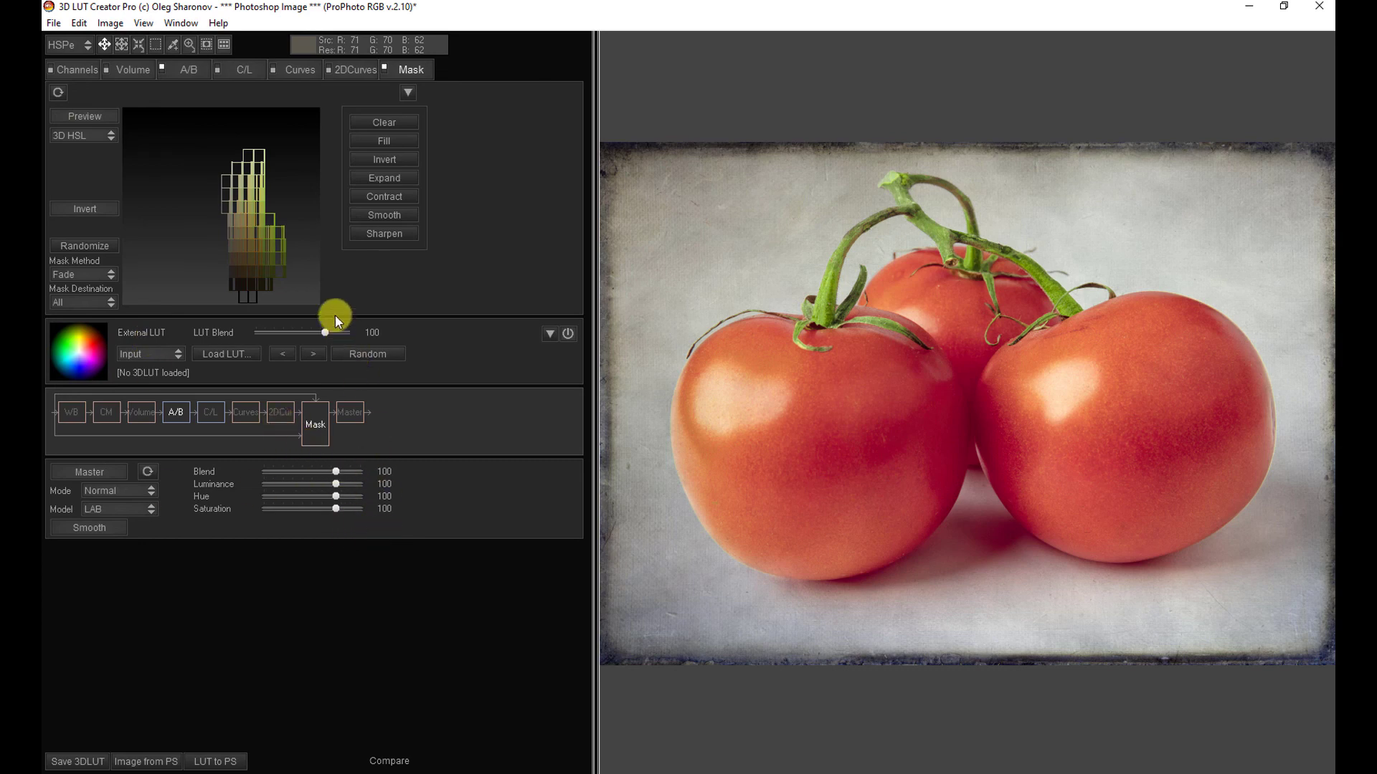
{"action": "left_click", "coordinate": [224, 761]}
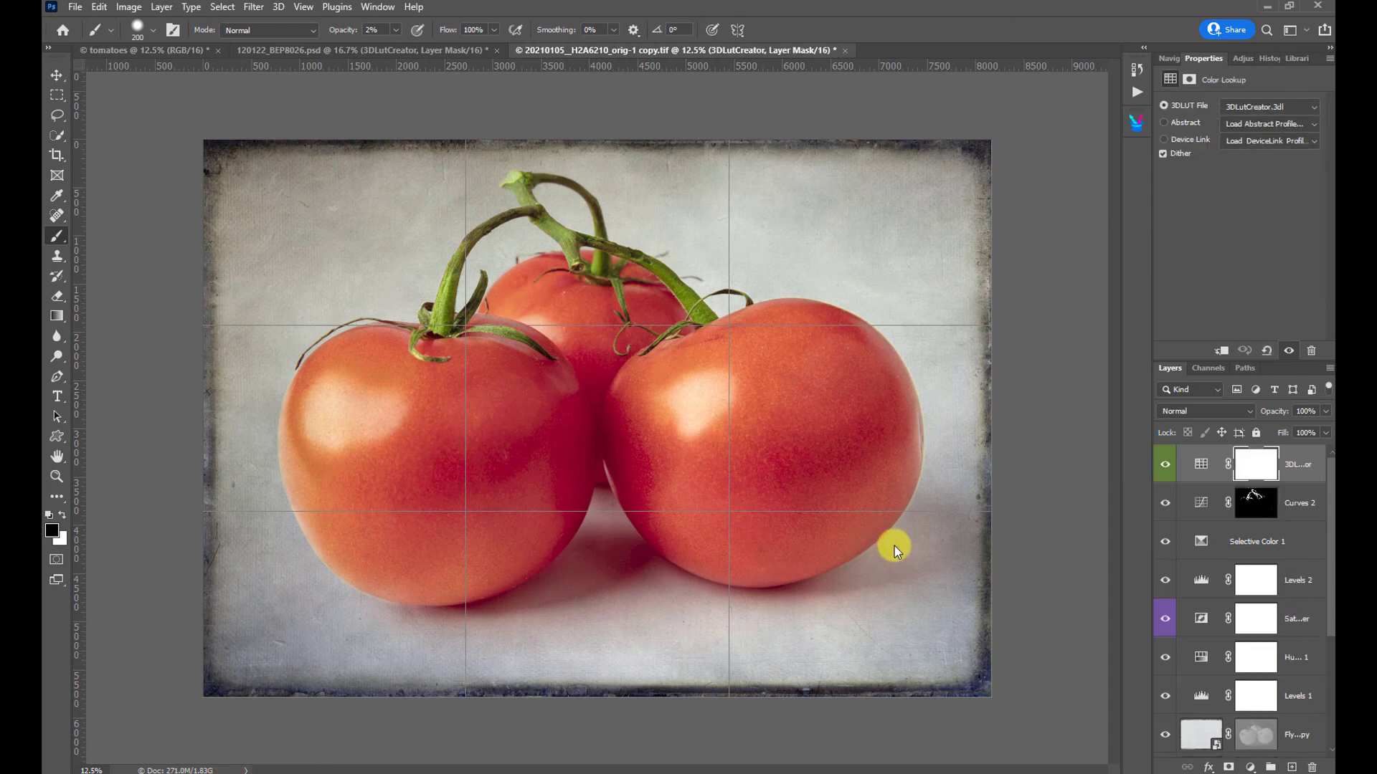
{"action": "left_click", "coordinate": [1165, 464]}
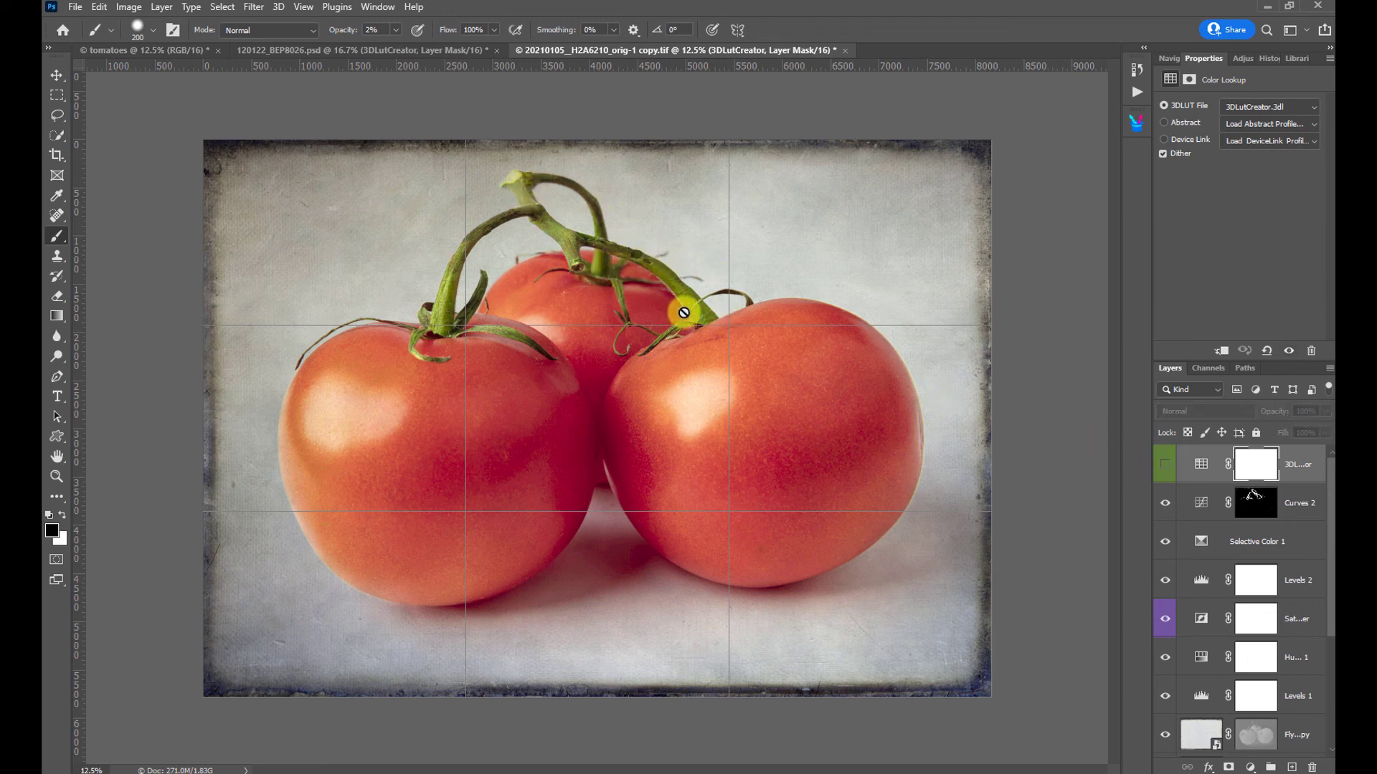
{"action": "left_click", "coordinate": [1165, 465]}
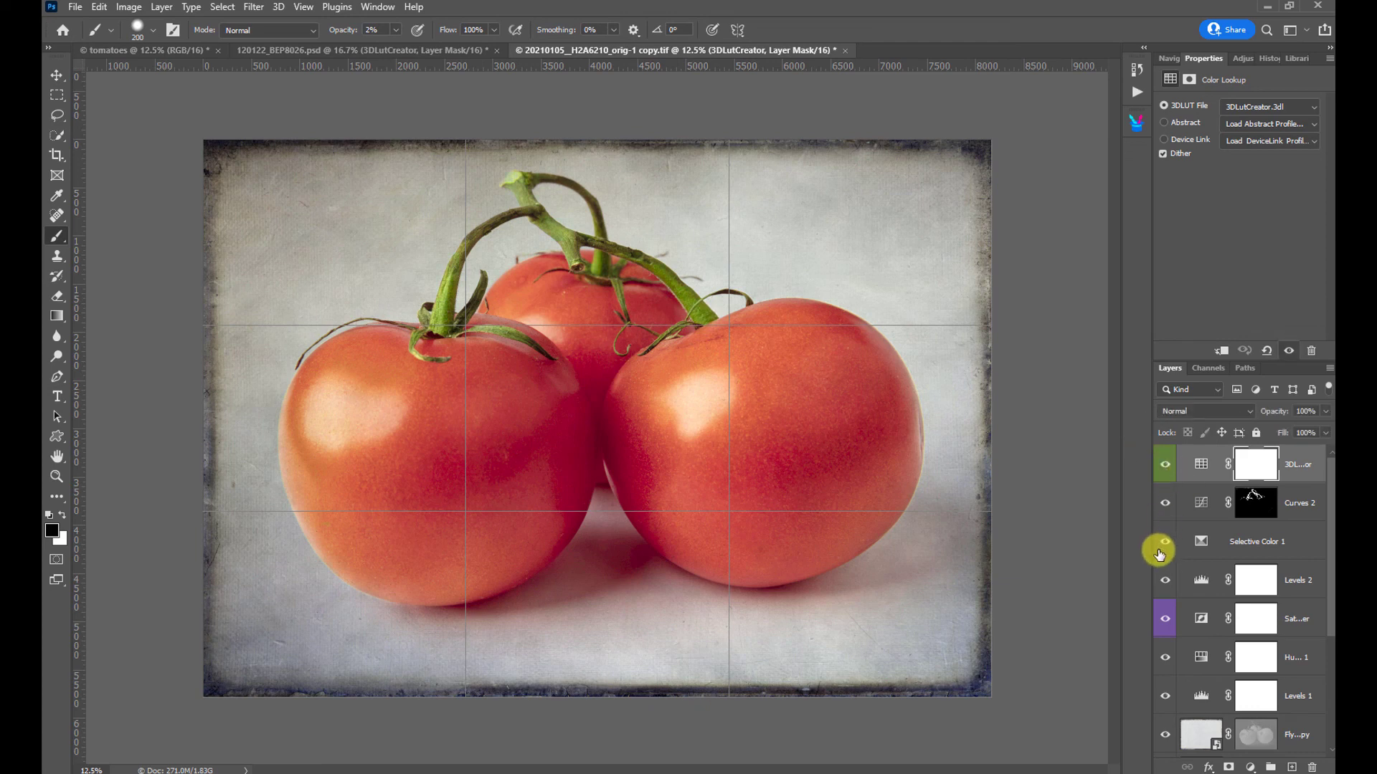